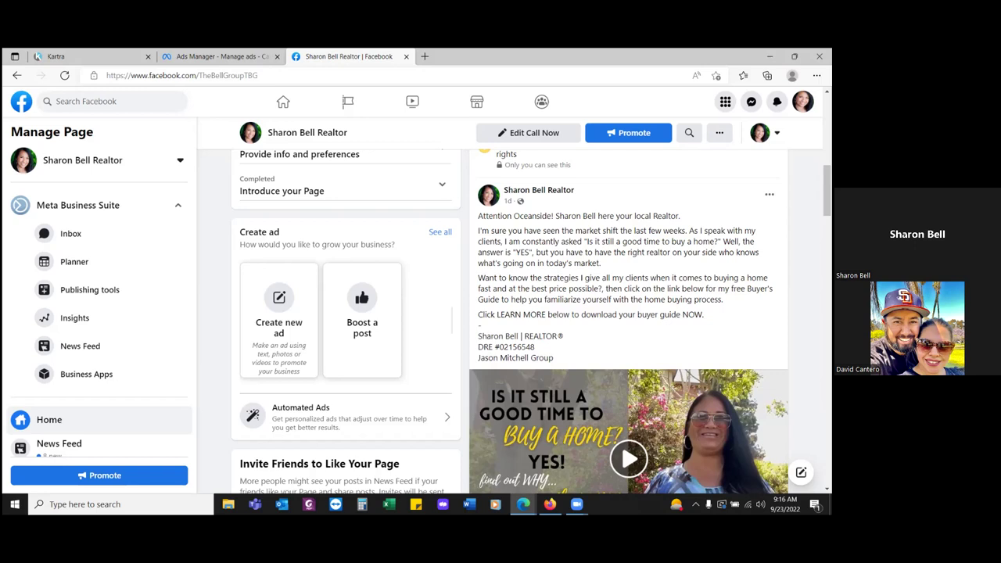
- Look over the 'Is it still a good time to buy a home?' video post, then return to the Ads Manager campaigns list
scroll(509, 321, down, 1)
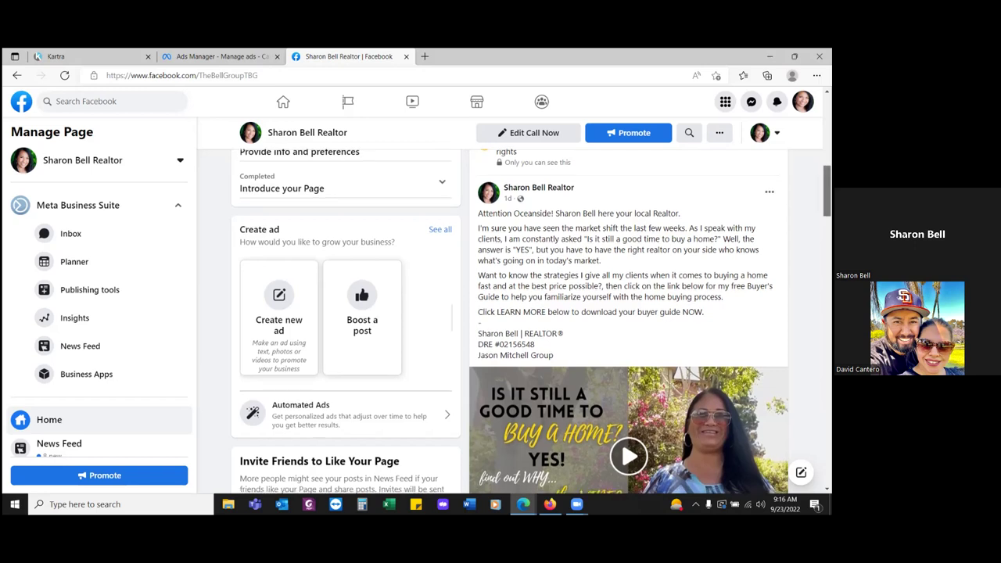
scroll(509, 321, down, 1)
scroll(508, 321, up, 1)
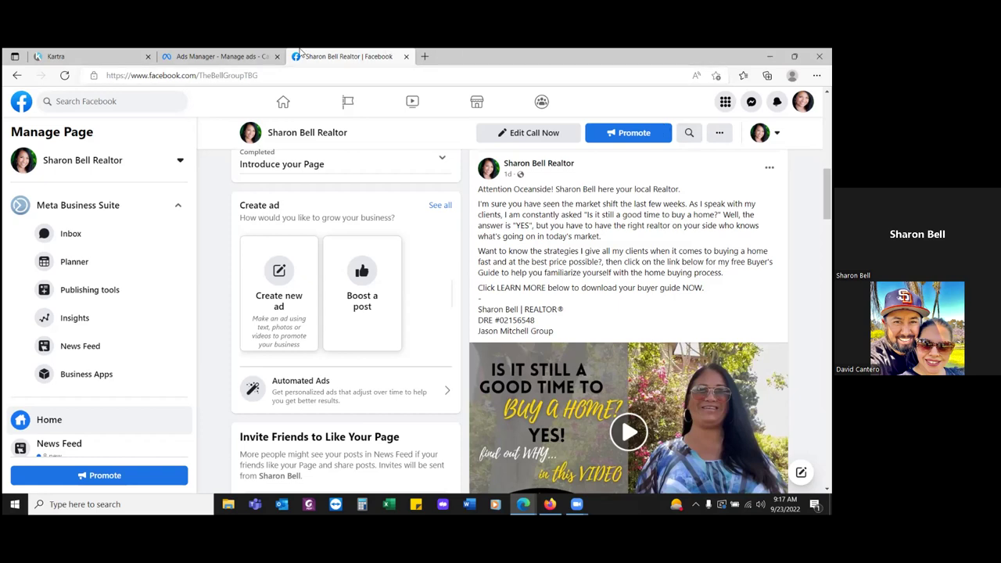
click(219, 58)
click(315, 58)
scroll(297, 98, down, 2)
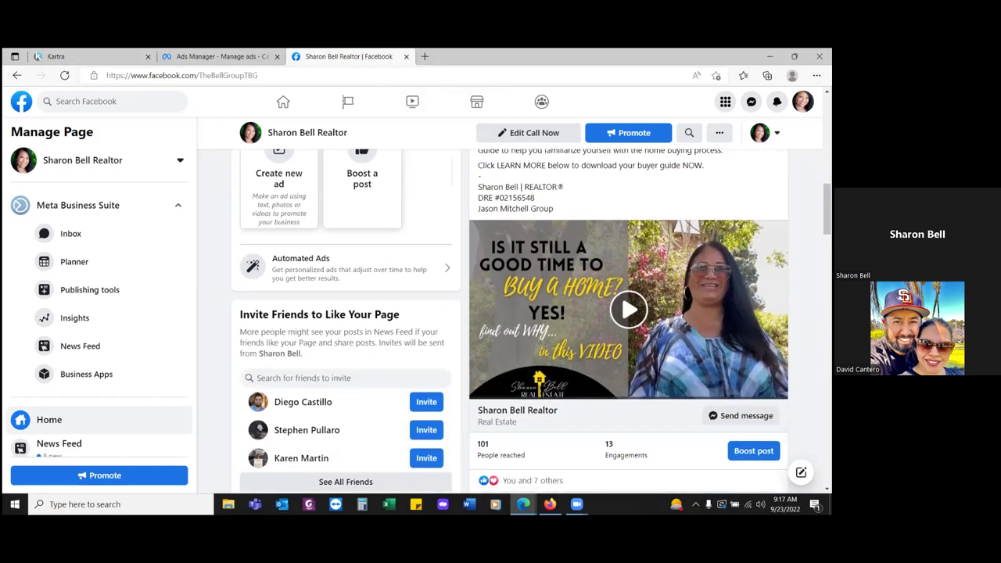
scroll(297, 98, up, 5)
click(222, 58)
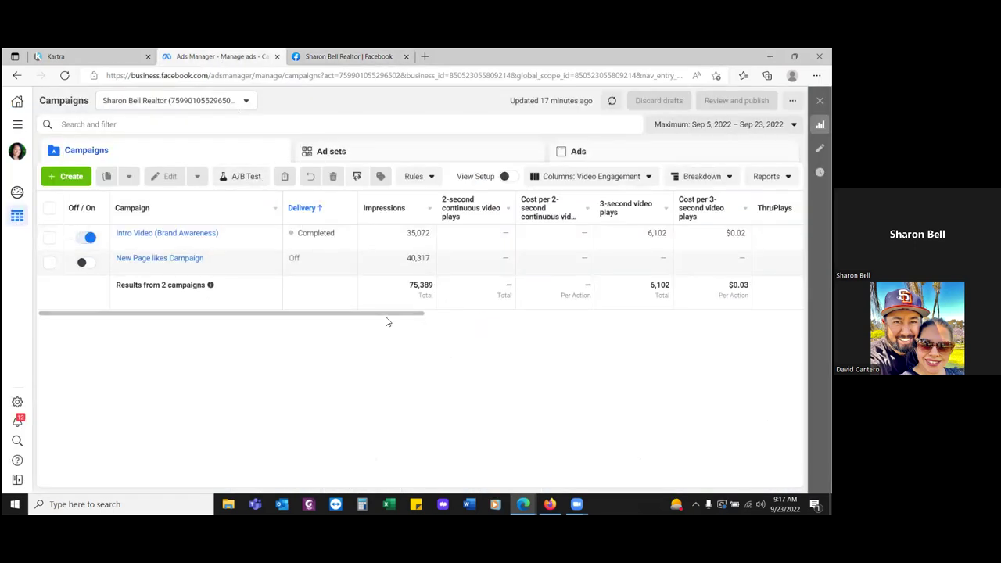
- Scroll the campaigns table right through ThruPlay, reach, spend and 25–100% video-play columns, then return to Facebook
drag(384, 313, 457, 320)
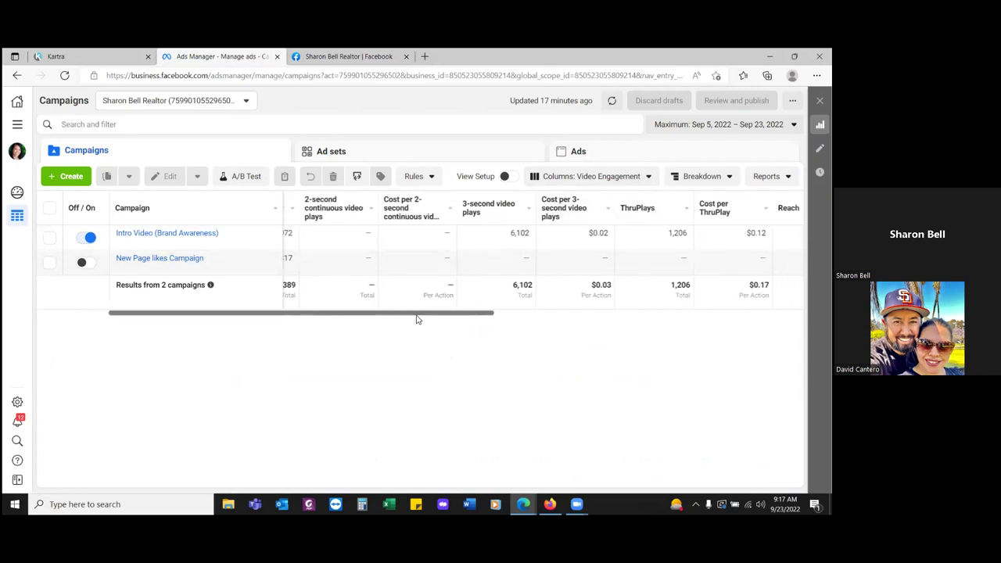
drag(416, 319, 554, 316)
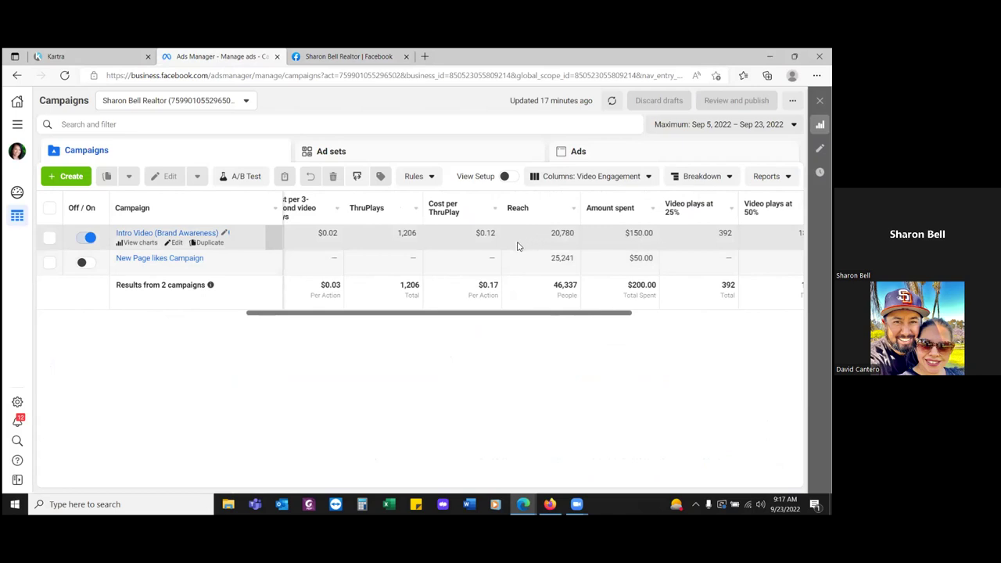
drag(563, 313, 632, 313)
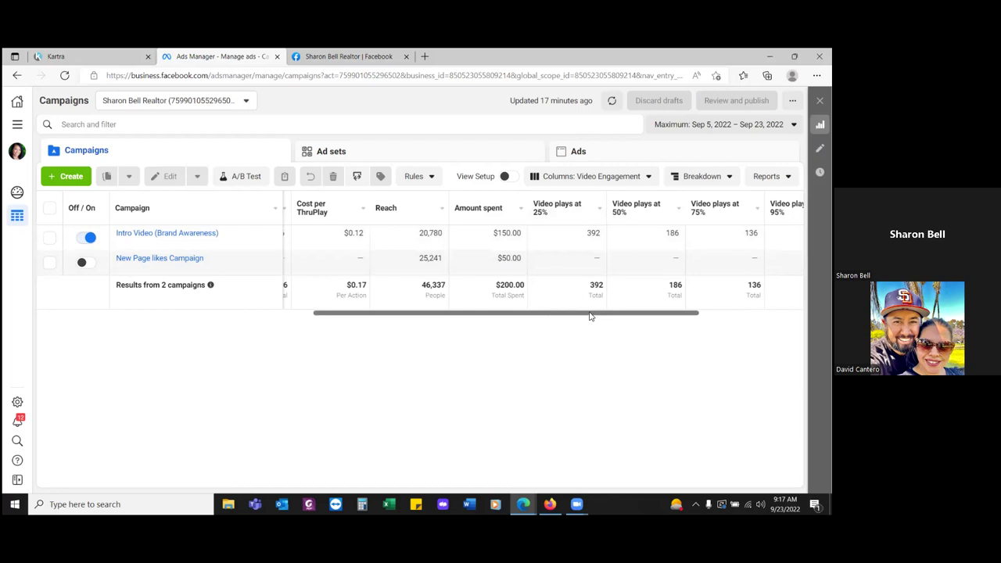
drag(590, 316, 630, 316)
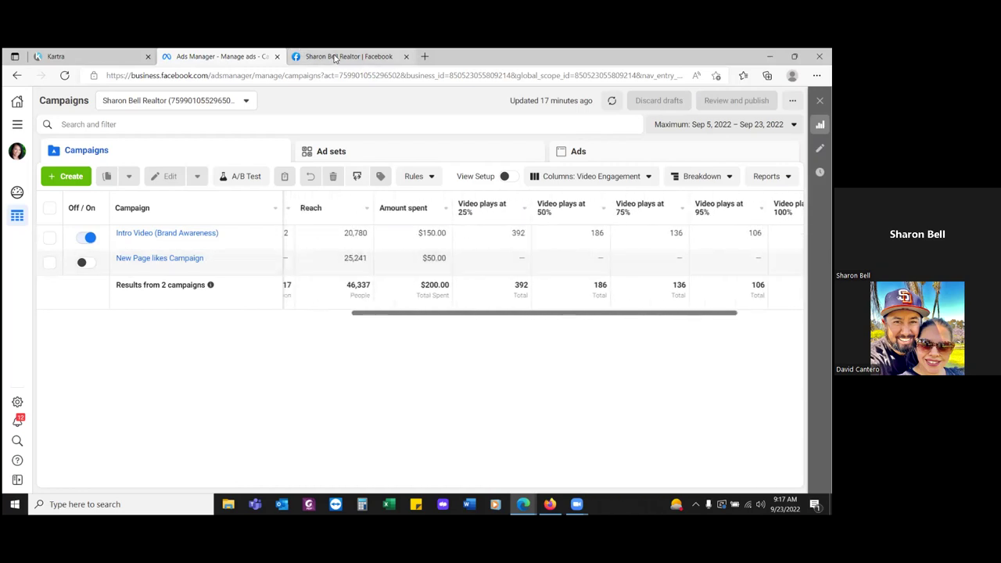
click(338, 56)
- Play the intro video post (21,219 reached, 838 engagements), then go back to Ads Manager
scroll(556, 335, down, 10)
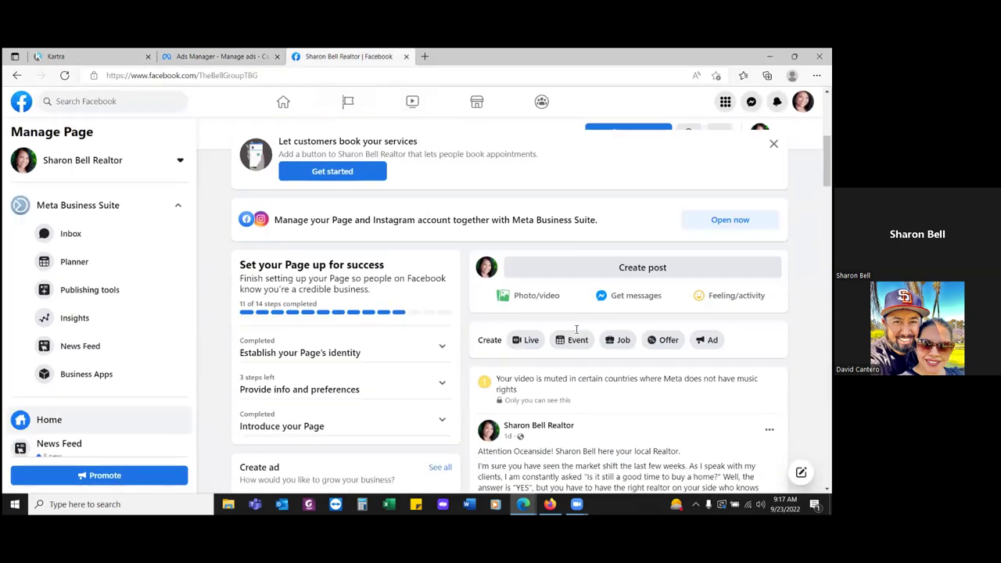
scroll(584, 332, down, 3)
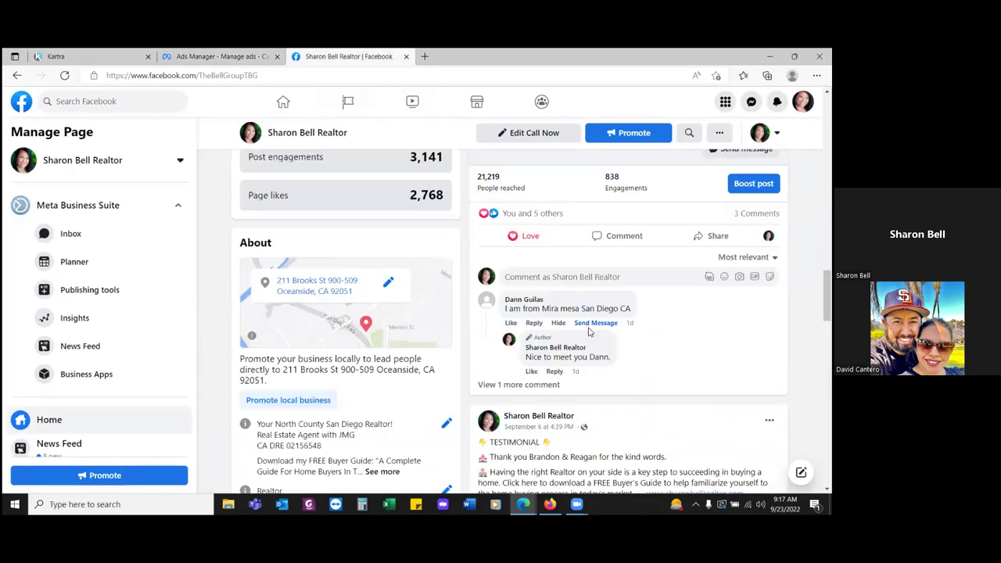
scroll(588, 333, up, 4)
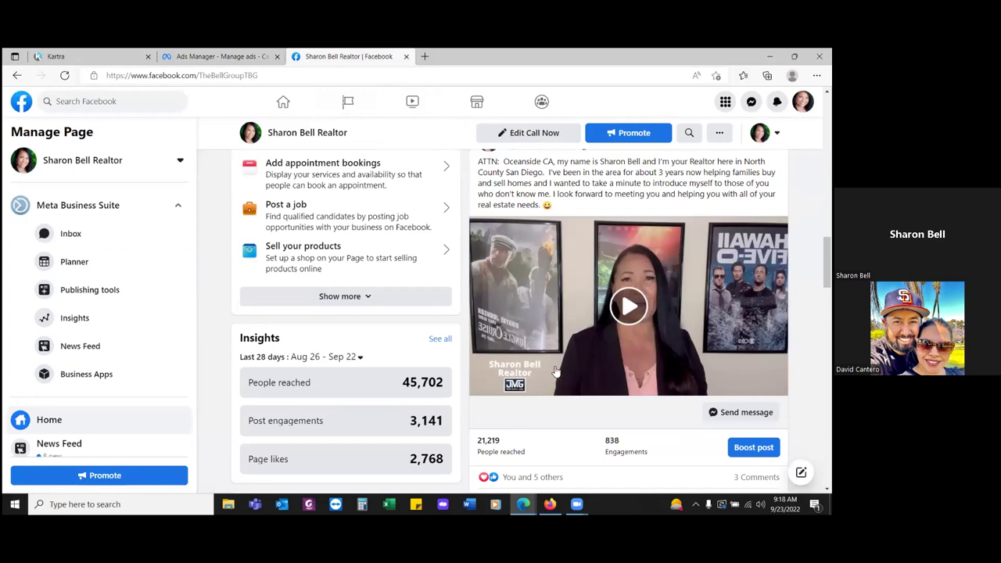
click(586, 360)
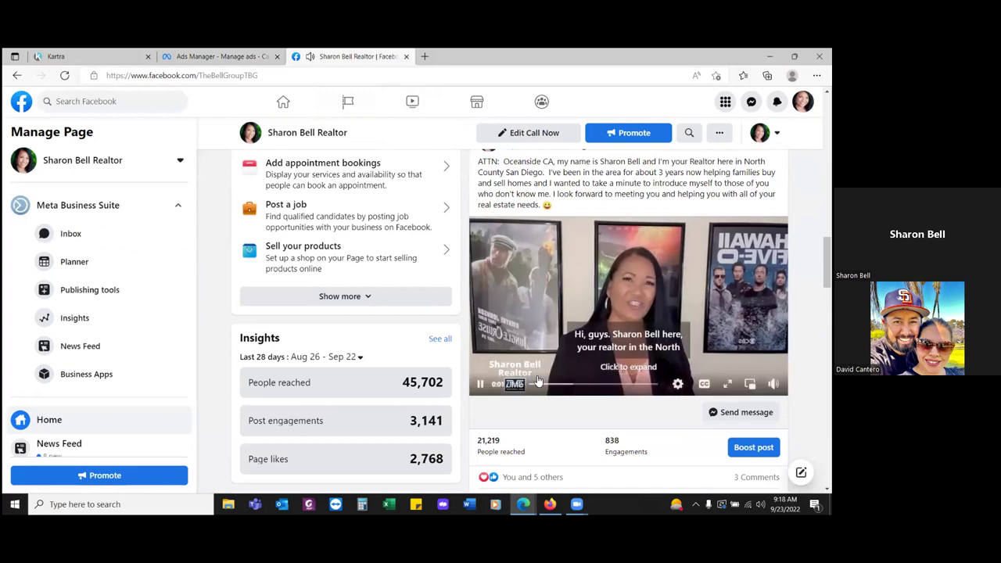
scroll(563, 356, down, 2)
scroll(558, 351, up, 1)
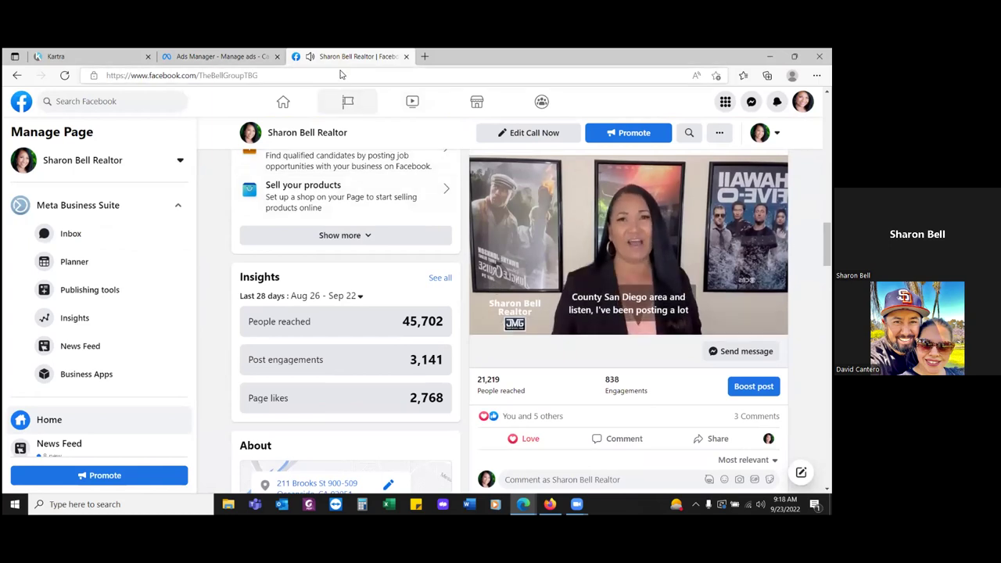
click(219, 56)
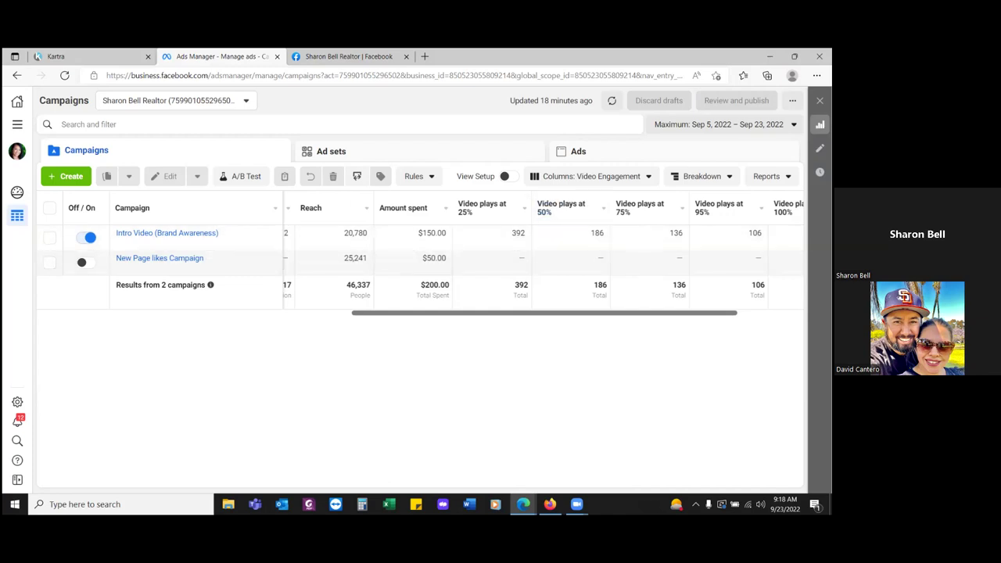
- Reapply the Sep 5 – Sep 23, 2022 reporting range and scroll the campaigns table back left
click(723, 125)
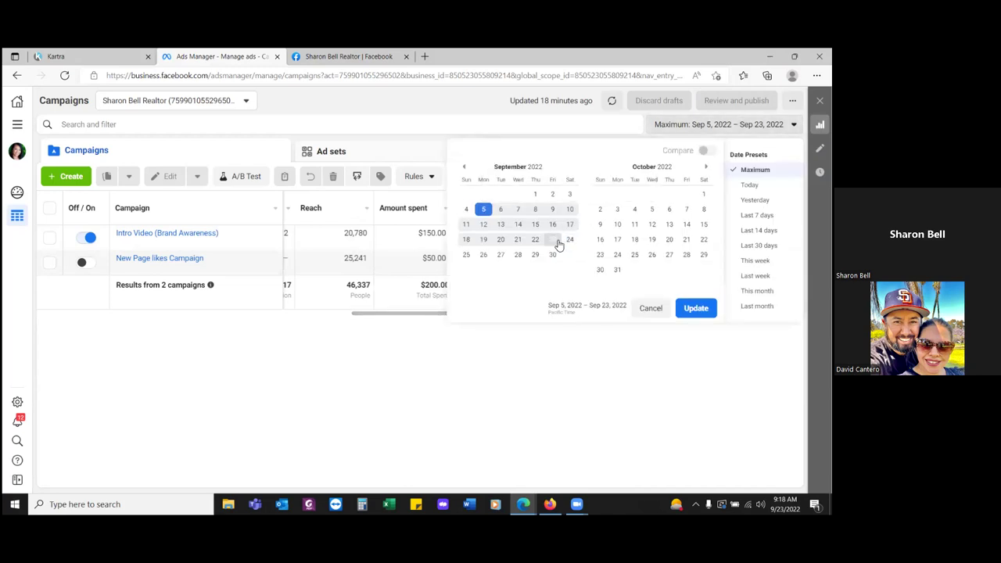
click(696, 308)
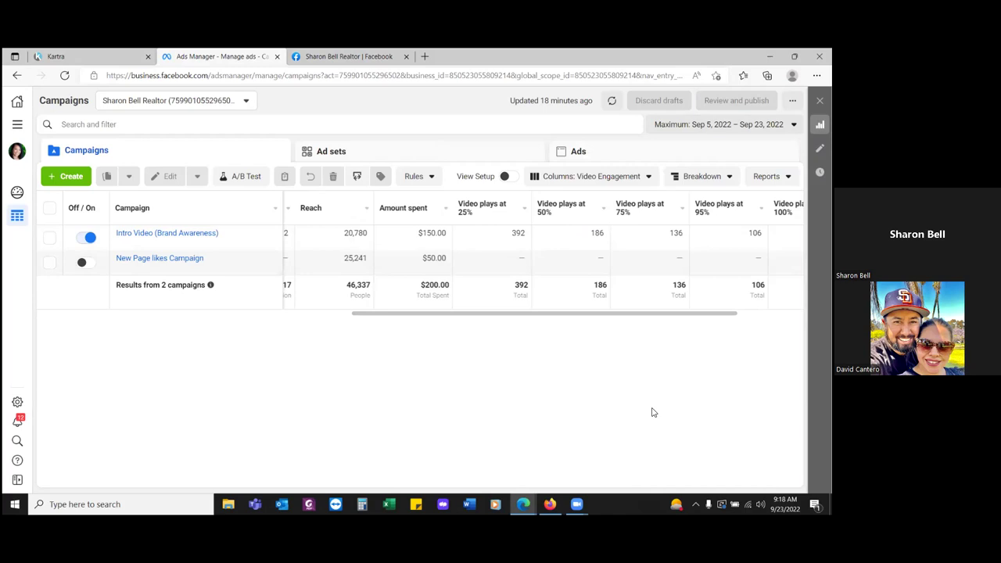
drag(560, 318, 441, 317)
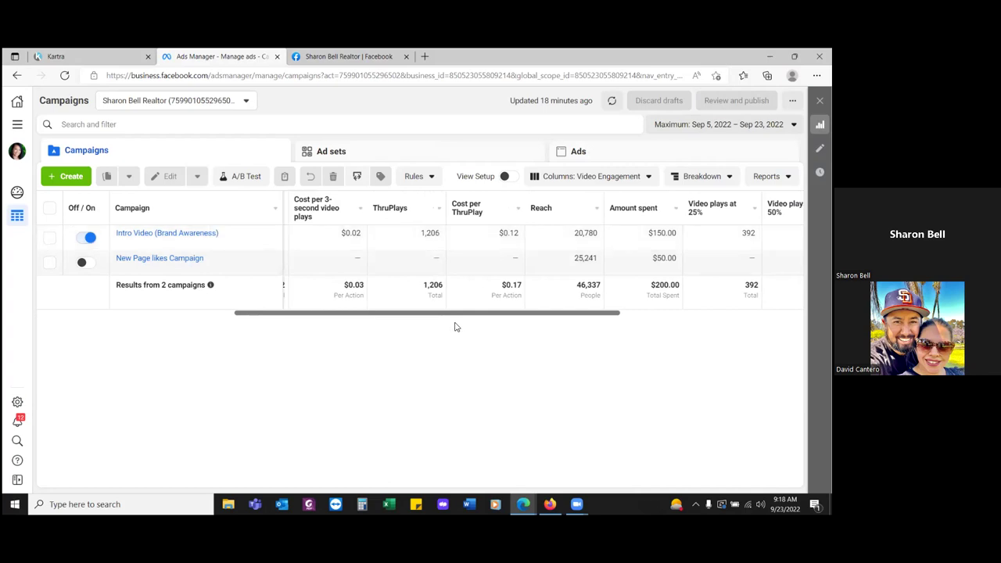
drag(459, 318, 445, 317)
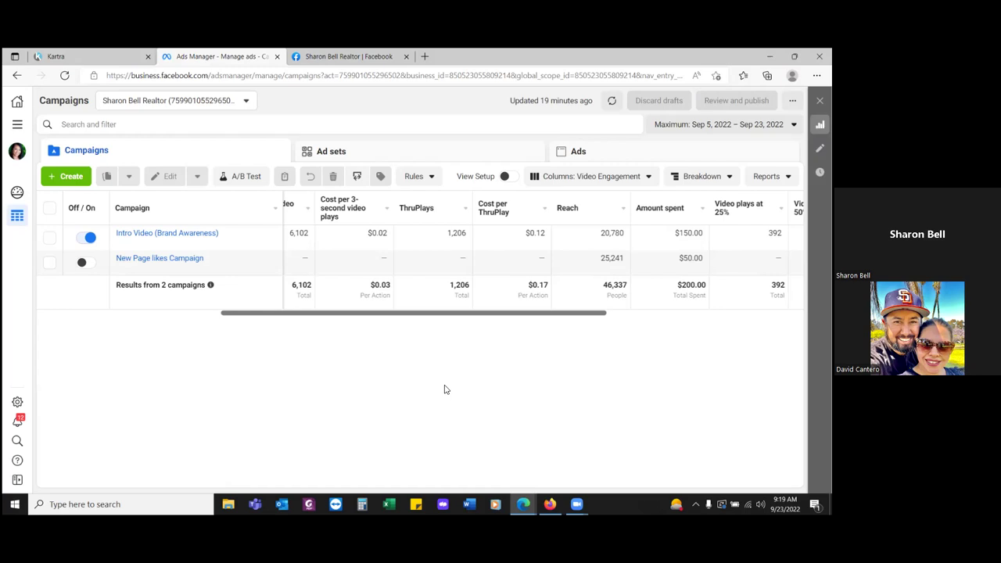
- Go to Audiences through All tools and open the Create Audience menu
click(20, 127)
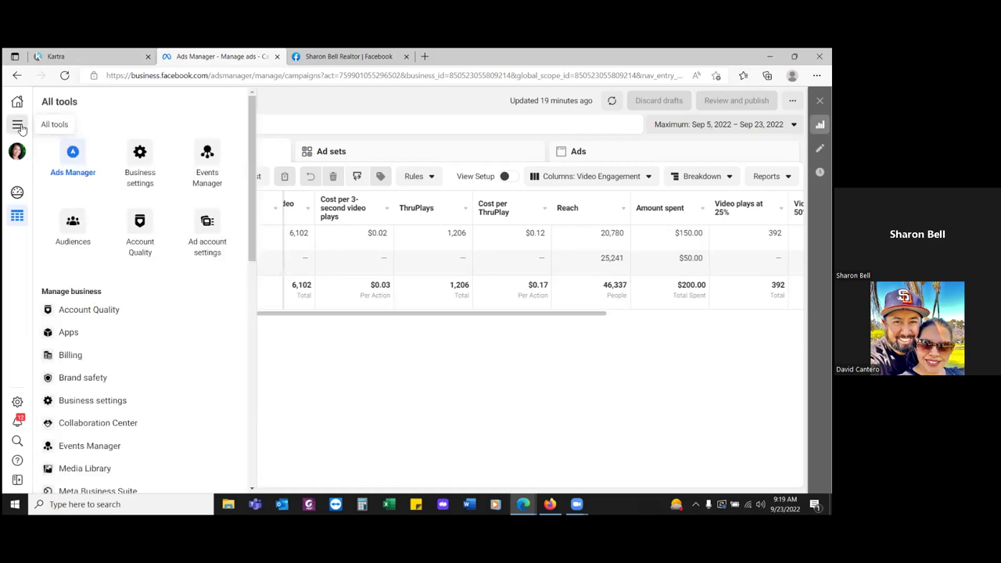
click(73, 226)
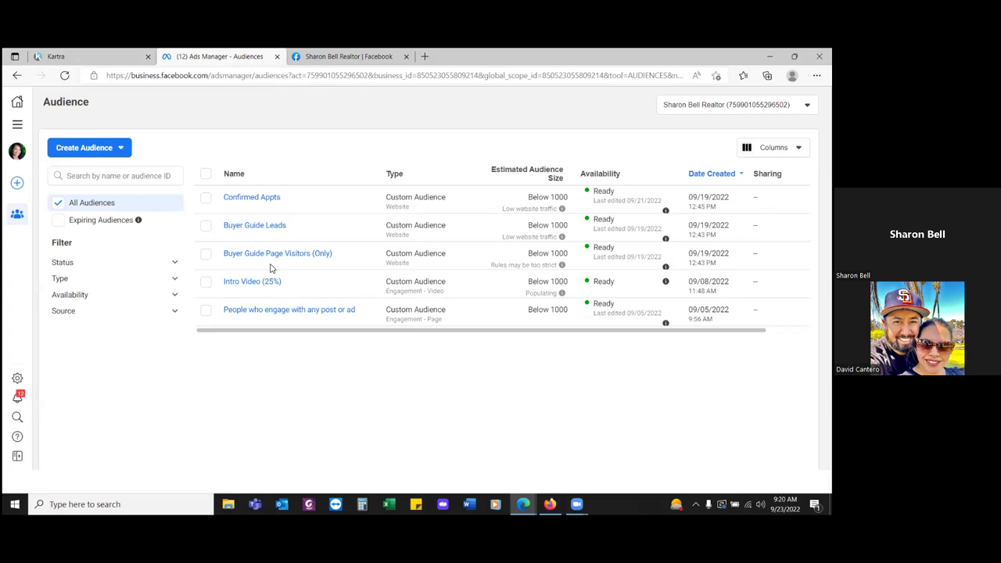
click(101, 148)
- Start a custom video audience that targets people who reached ThruPlay
click(96, 177)
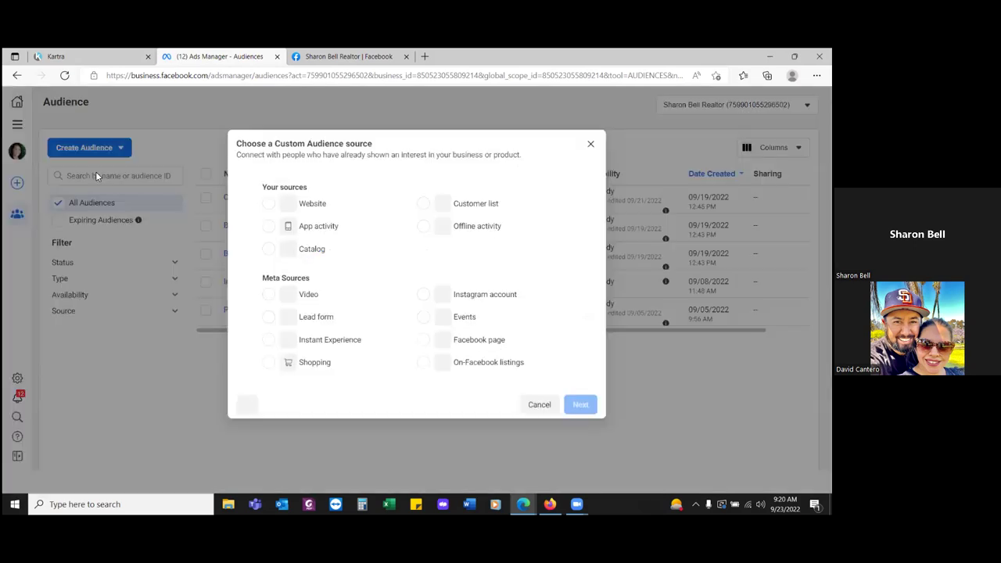
click(288, 296)
click(579, 407)
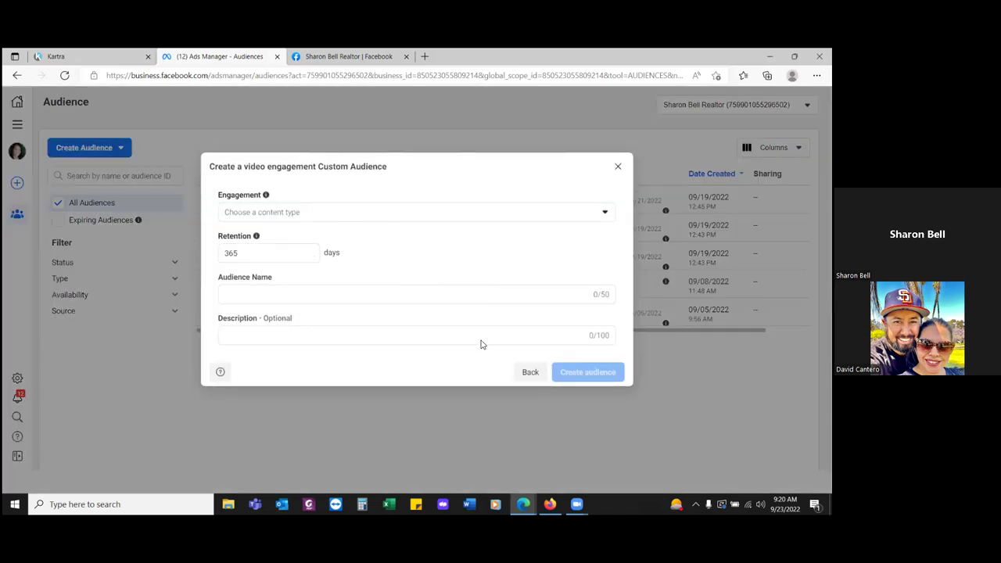
click(321, 220)
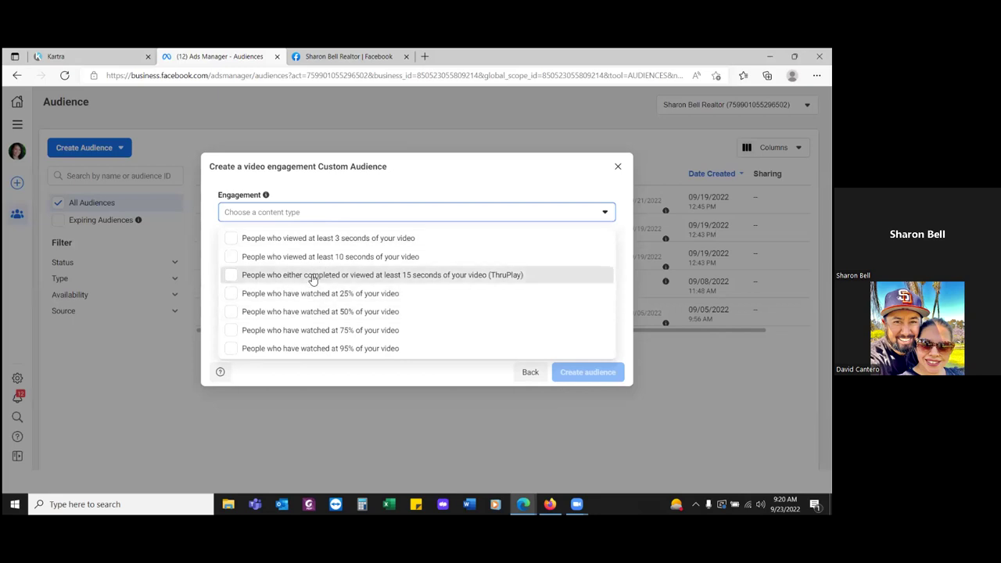
click(312, 280)
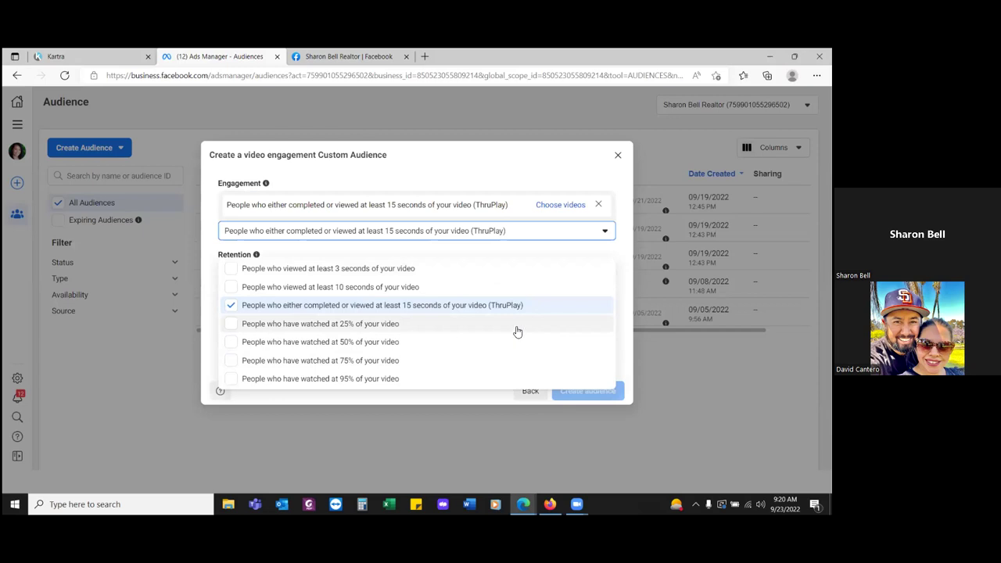
click(560, 209)
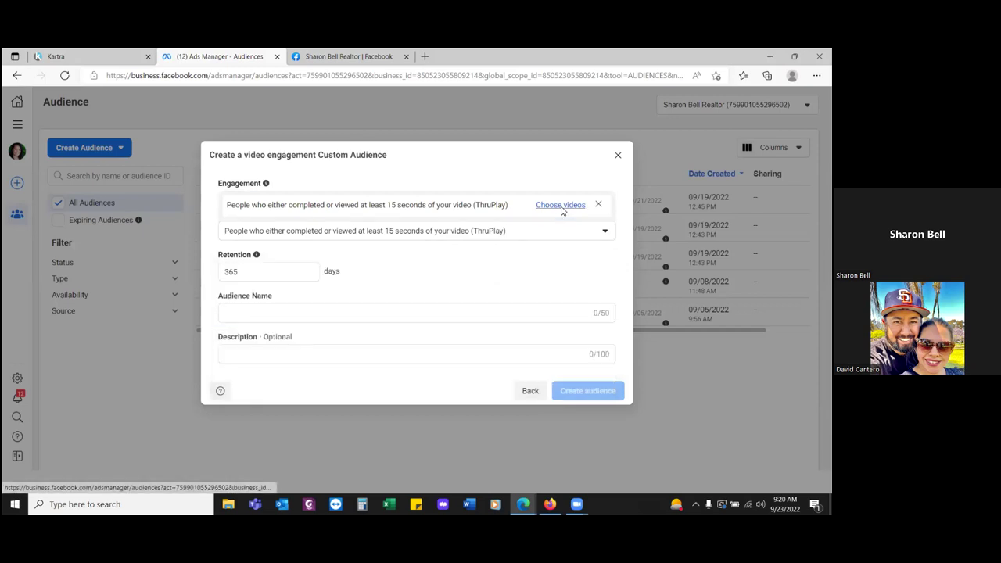
- Choose the 'ATTN: Oceanside CA…' video from the realtor's Facebook page as the audience source
click(560, 206)
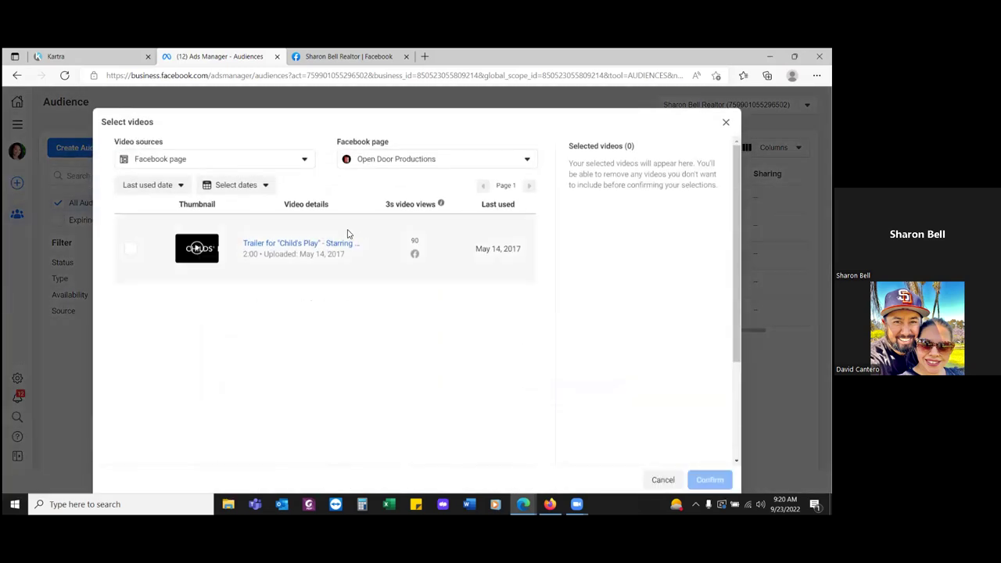
click(298, 159)
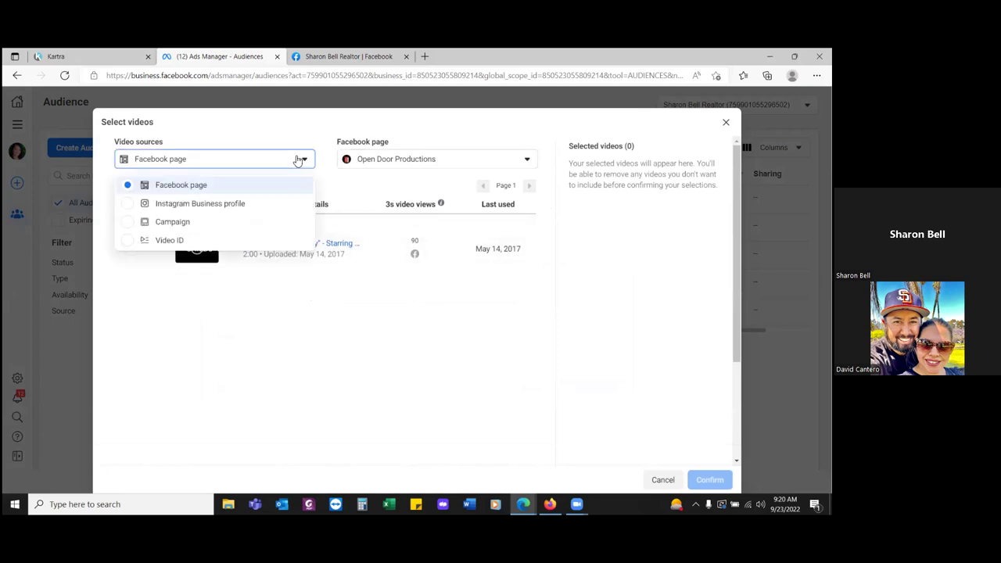
click(431, 160)
click(405, 226)
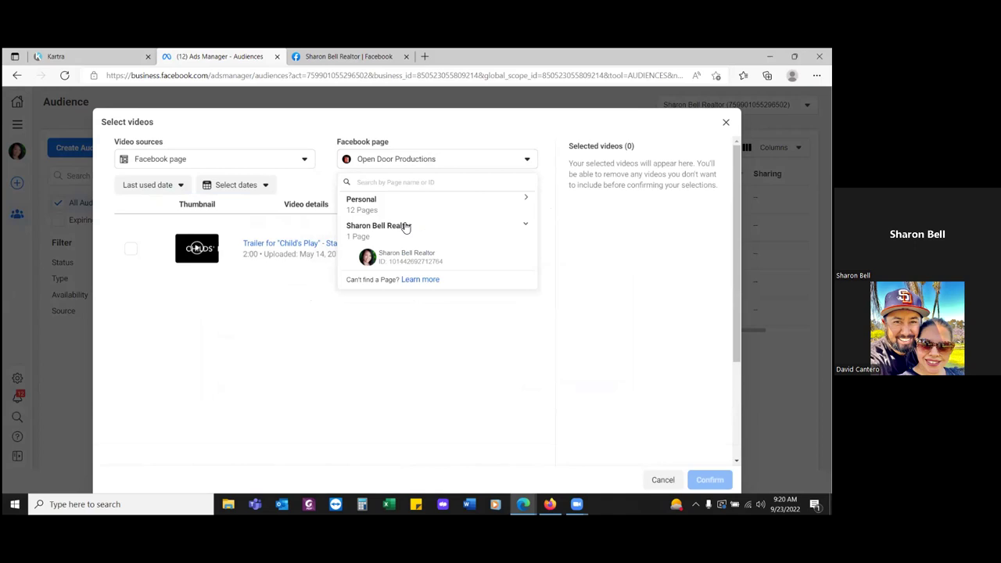
click(412, 259)
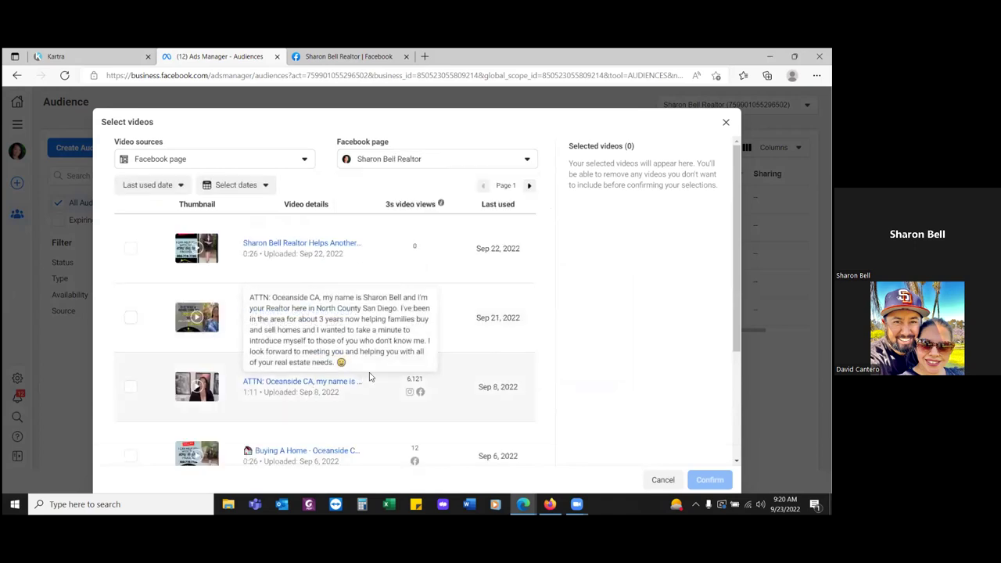
scroll(348, 300, down, 2)
scroll(348, 302, up, 2)
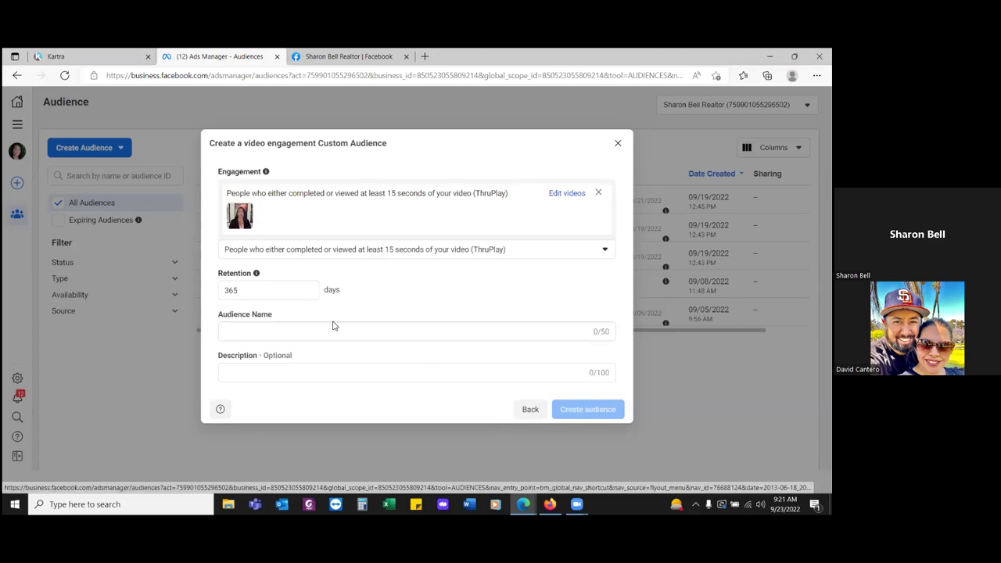
- Set retention to 30 days, name the audience 'Intro Video (Thru Play)' and create it
drag(235, 291, 180, 301)
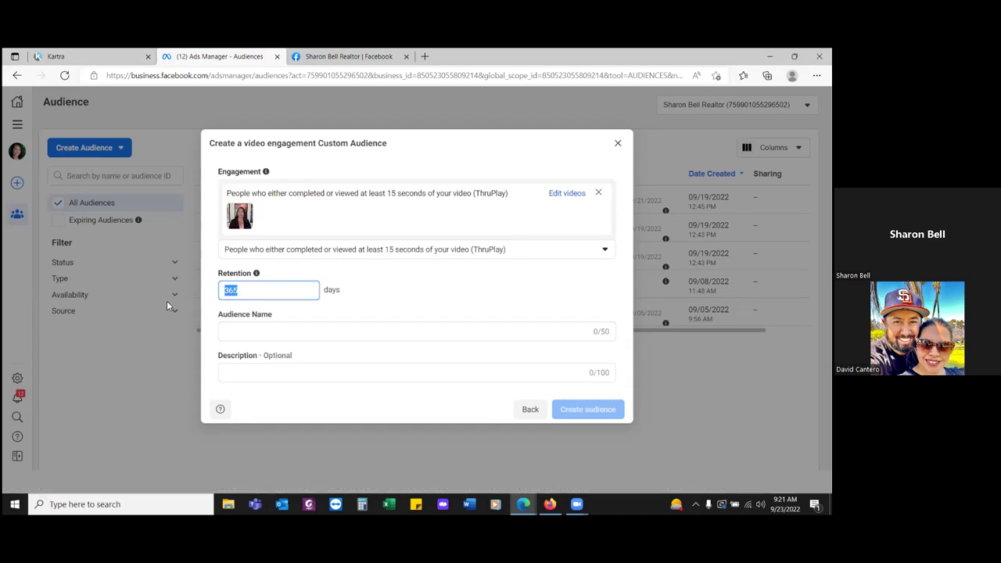
text(30)
click(211, 271)
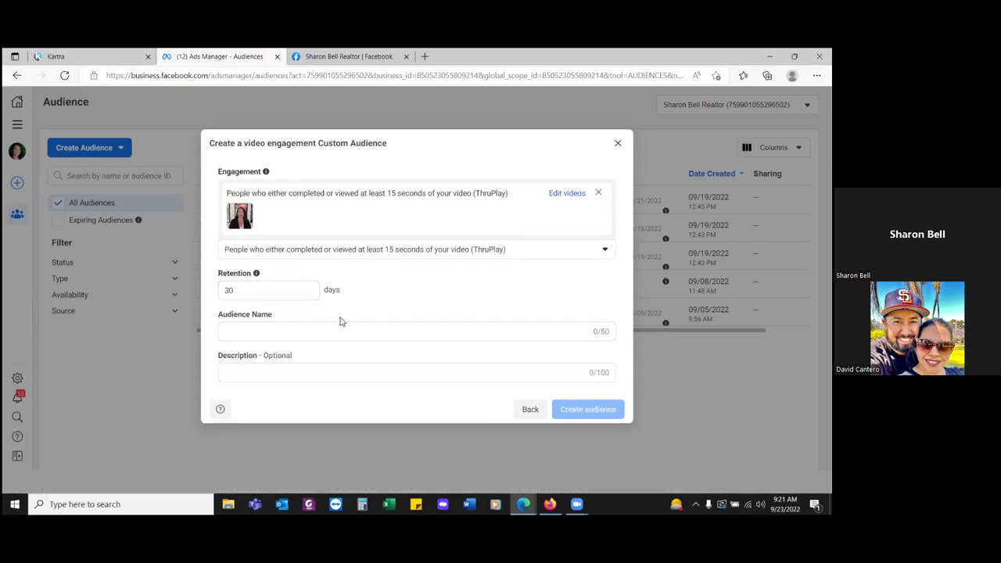
click(310, 332)
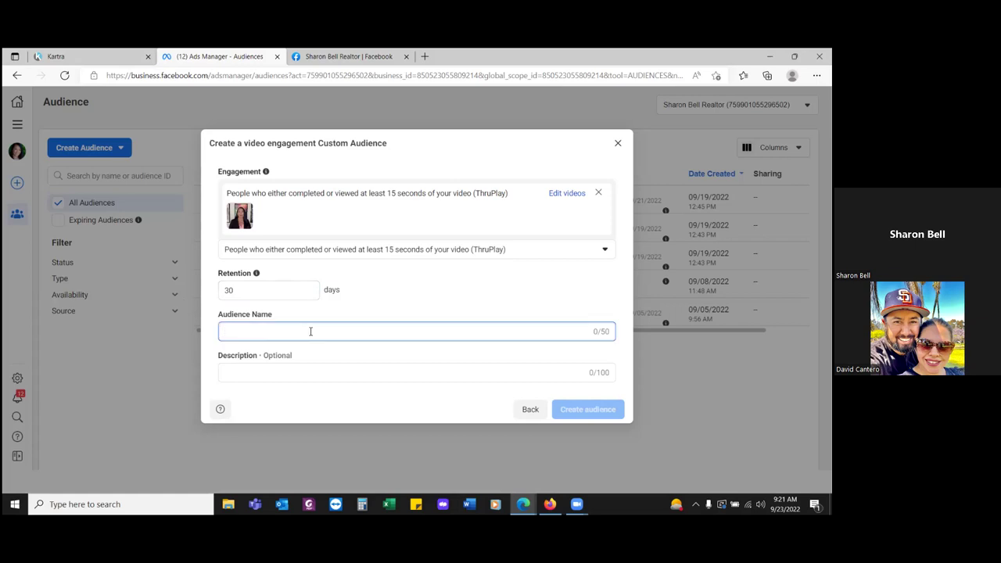
text((au)
key(BackSpace)
key(BackSpace)
key(BackSpace)
text((ntro Video)
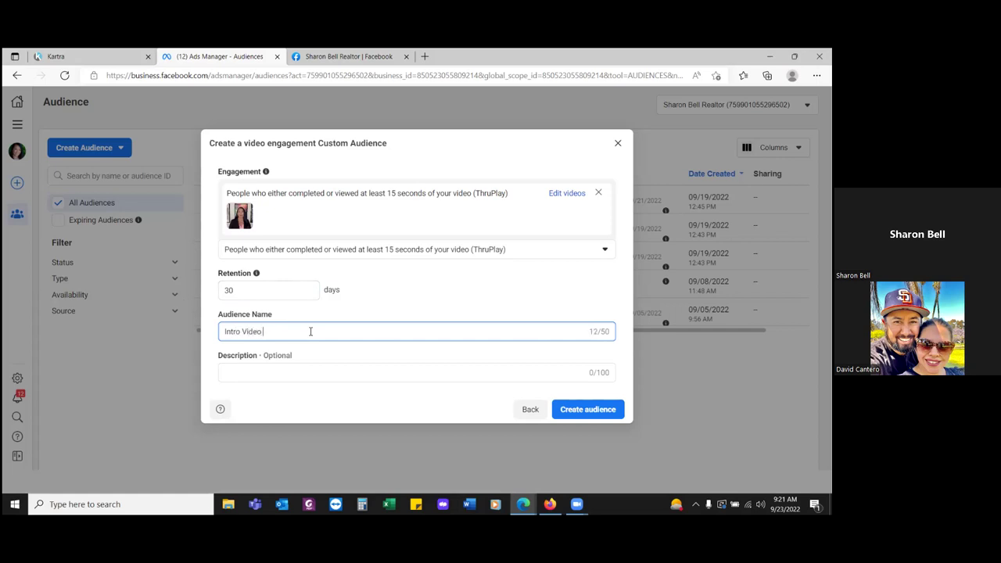
text( Thru Play (1)
key(BackSpace)
key(BackSpace)
key(BackSpace)
key(BackSpace)
key(BackSpace)
key(BackSpace)
key(BackSpace)
key(BackSpace)
key(BackSpace)
key(BackSpace)
key(BackSpace)
key(BackSpace)
text((Thru Play))
click(572, 408)
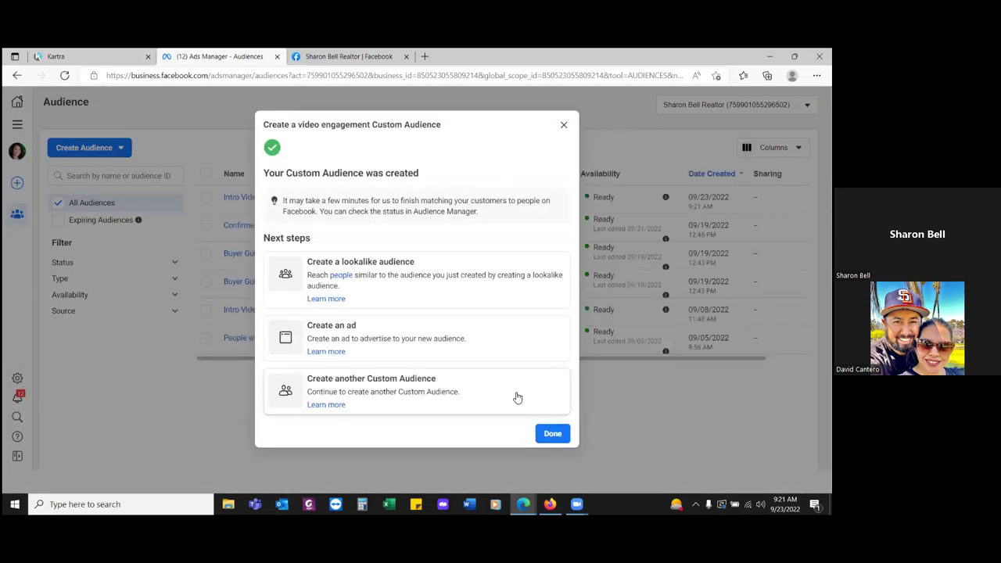
- Dismiss the confirmation, select the Intro Video (Thru Play) audience and open its '…' actions
click(552, 435)
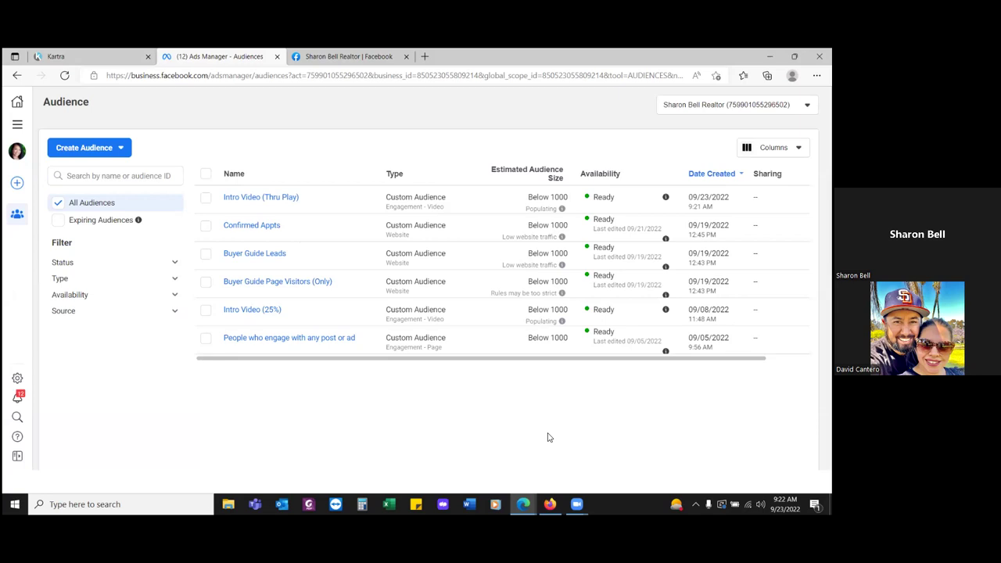
click(205, 197)
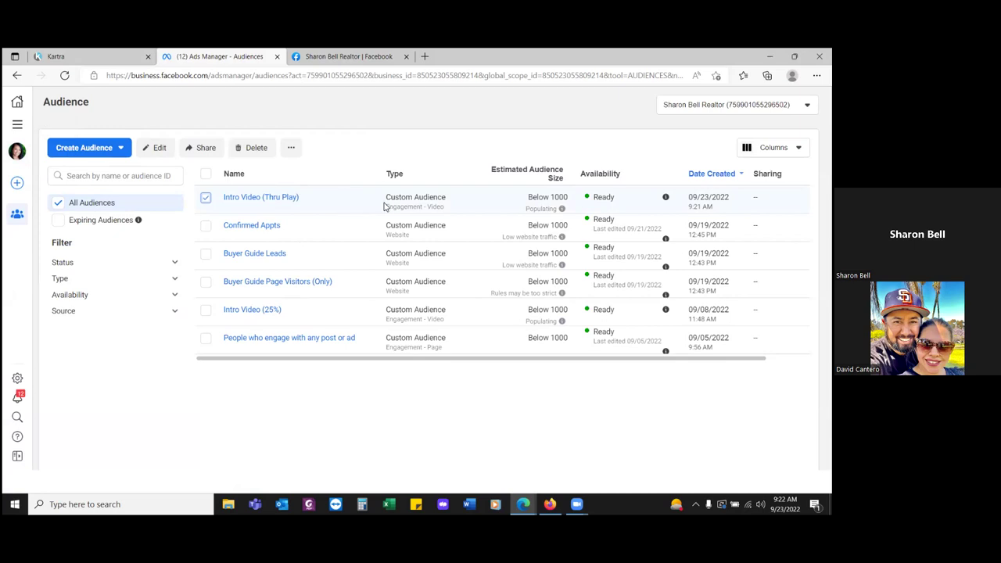
click(291, 150)
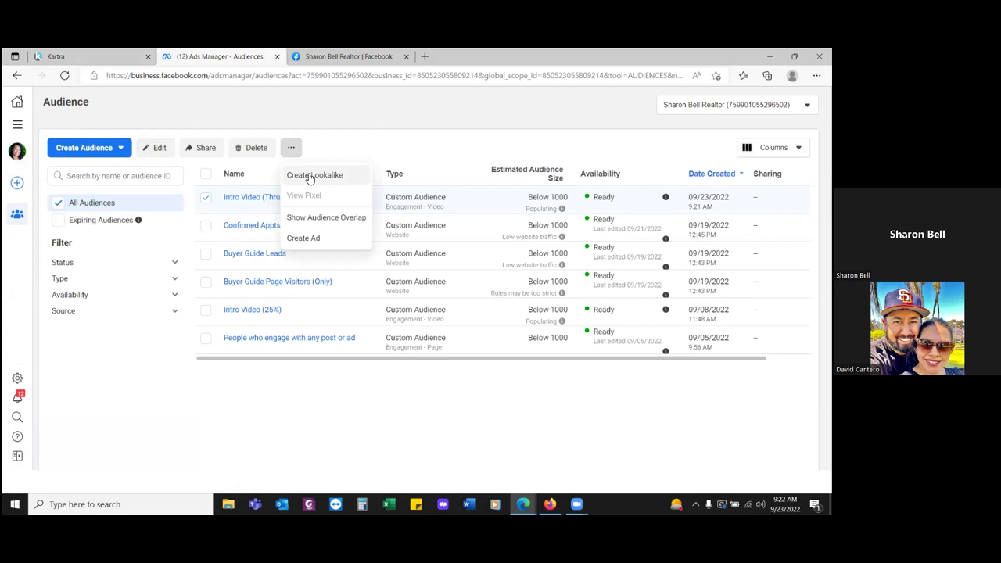
- Start and cancel a lookalike from Intro Video (Thru Play), deselect it, and show the audience types
click(310, 176)
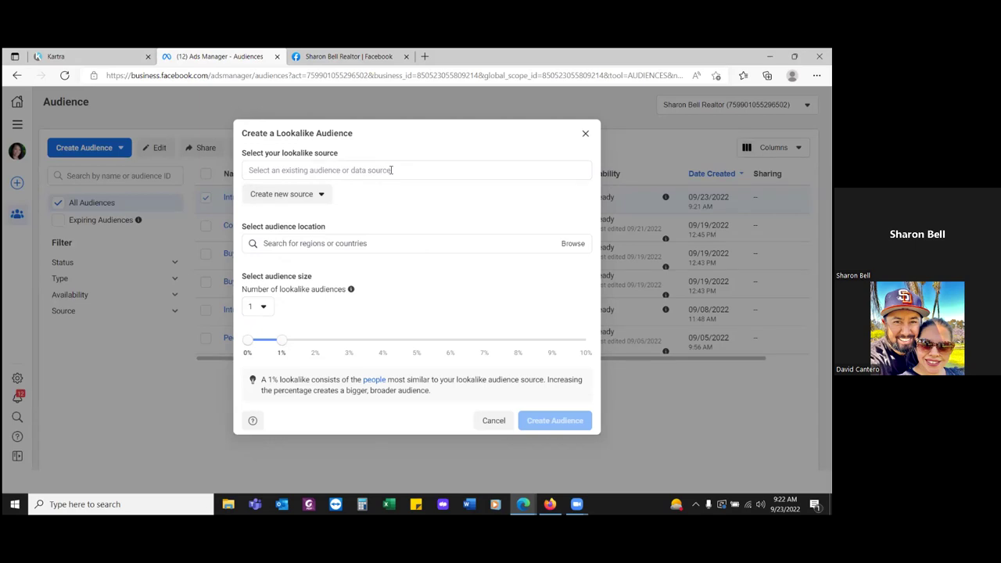
click(586, 134)
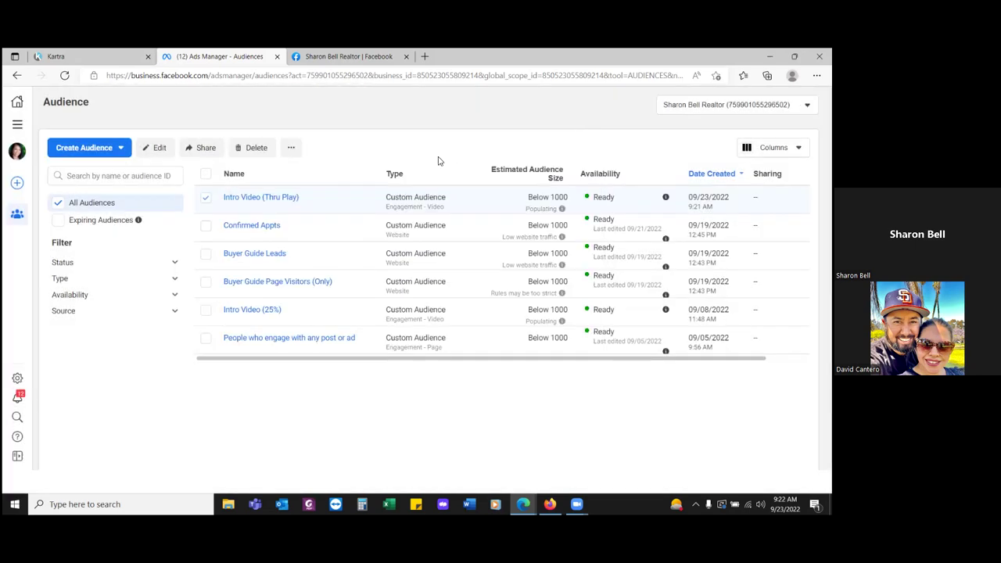
click(204, 201)
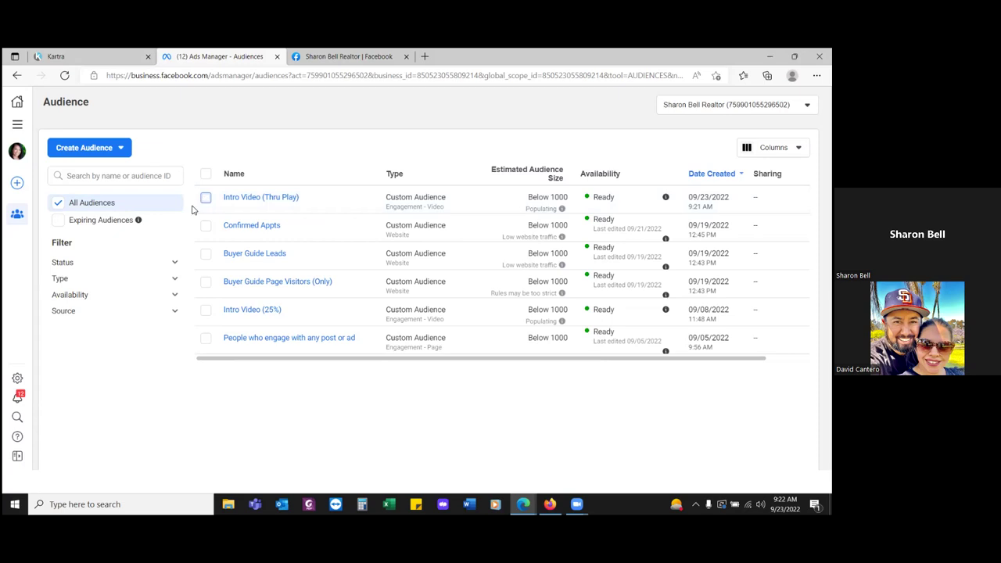
click(99, 150)
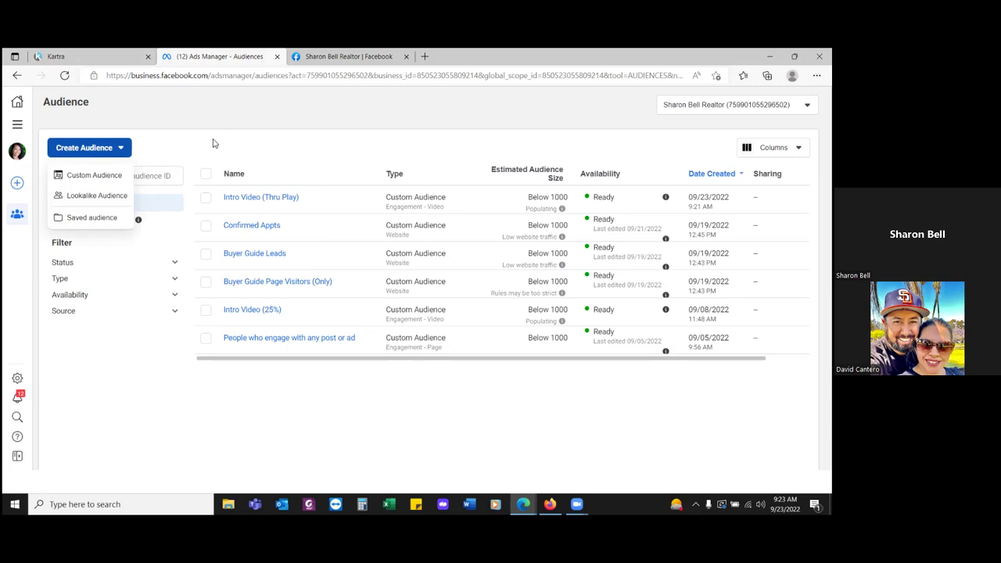
- Open Lookalike Audience setup, preview the new-source and lookalike source options, then close it
click(214, 143)
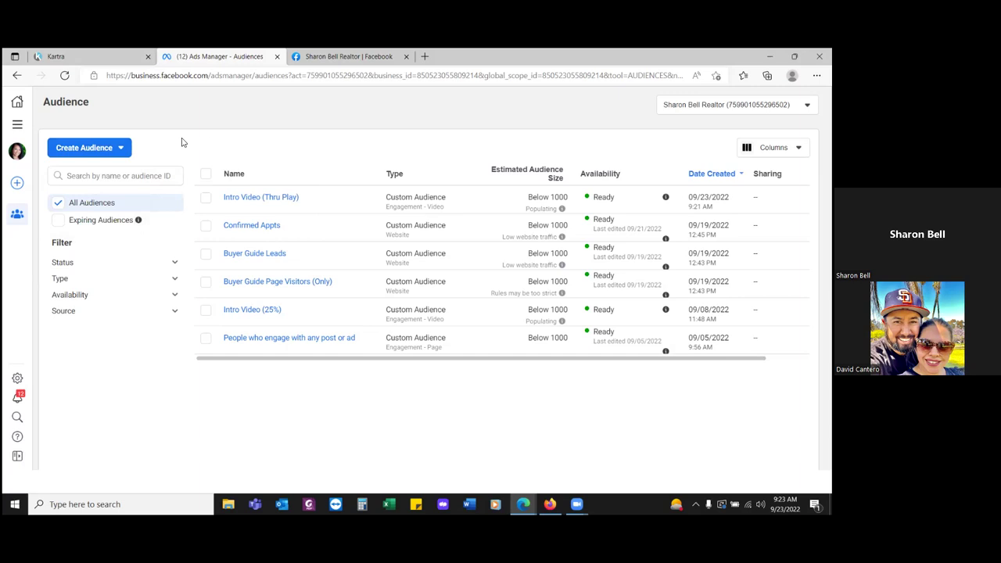
click(119, 152)
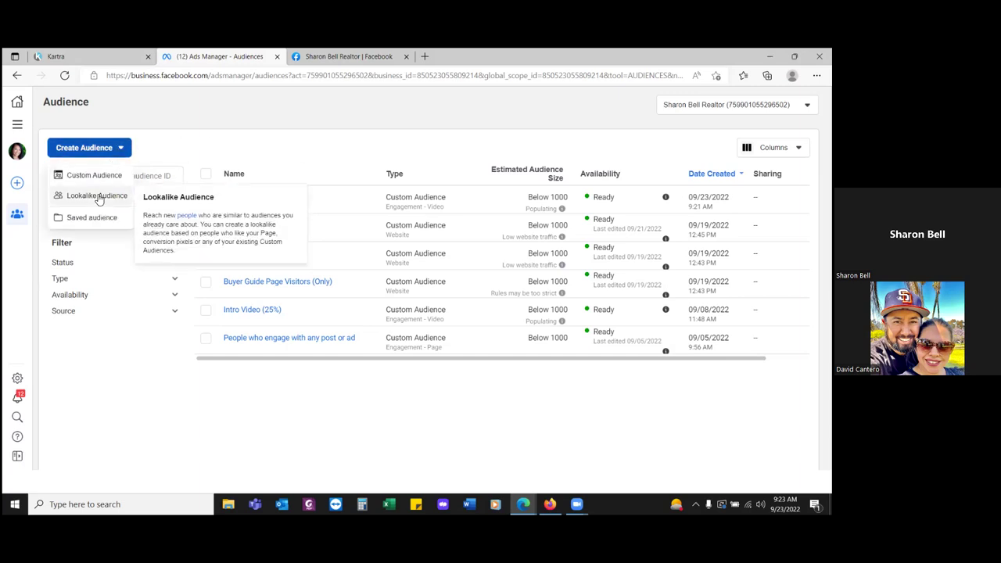
click(225, 145)
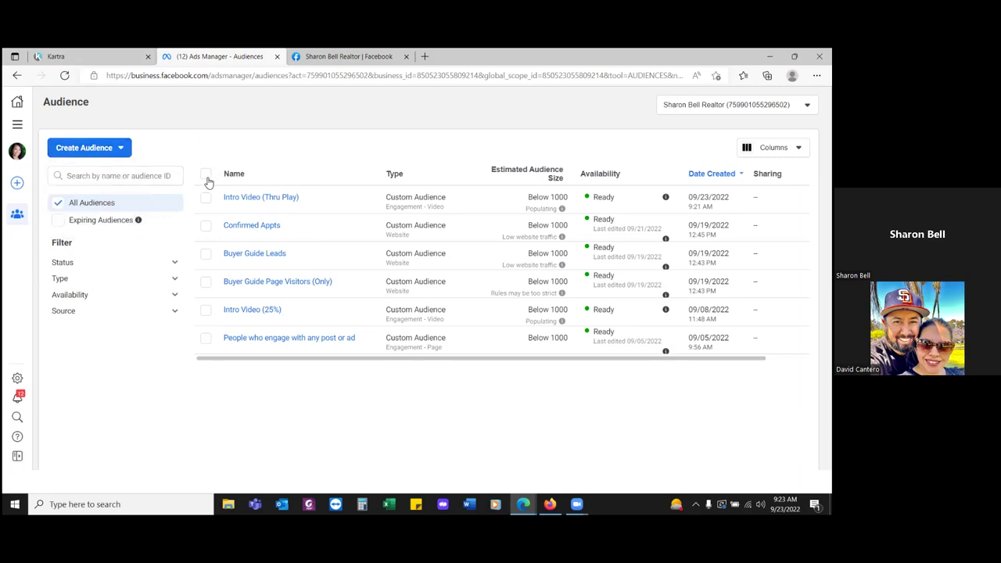
click(98, 151)
click(77, 198)
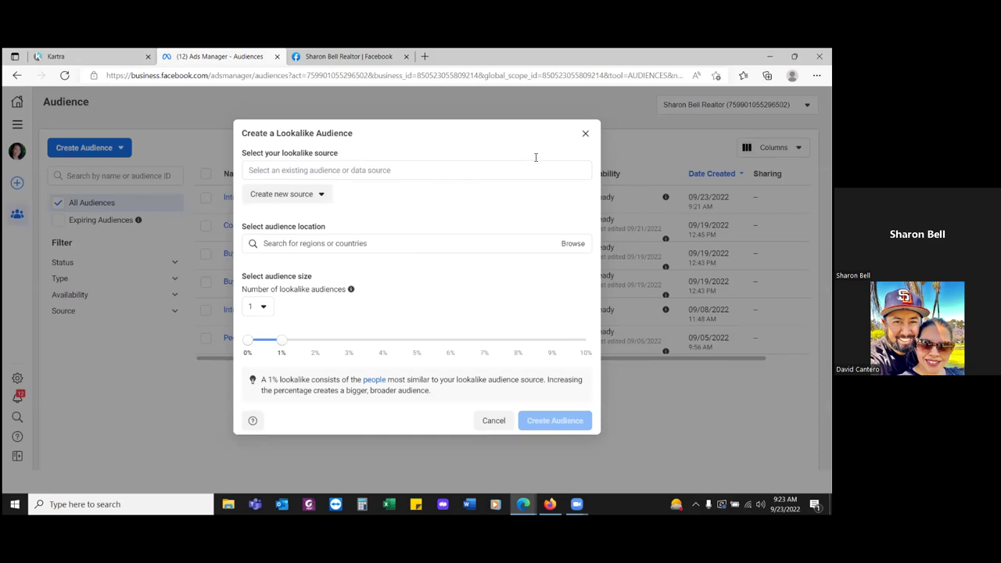
click(322, 192)
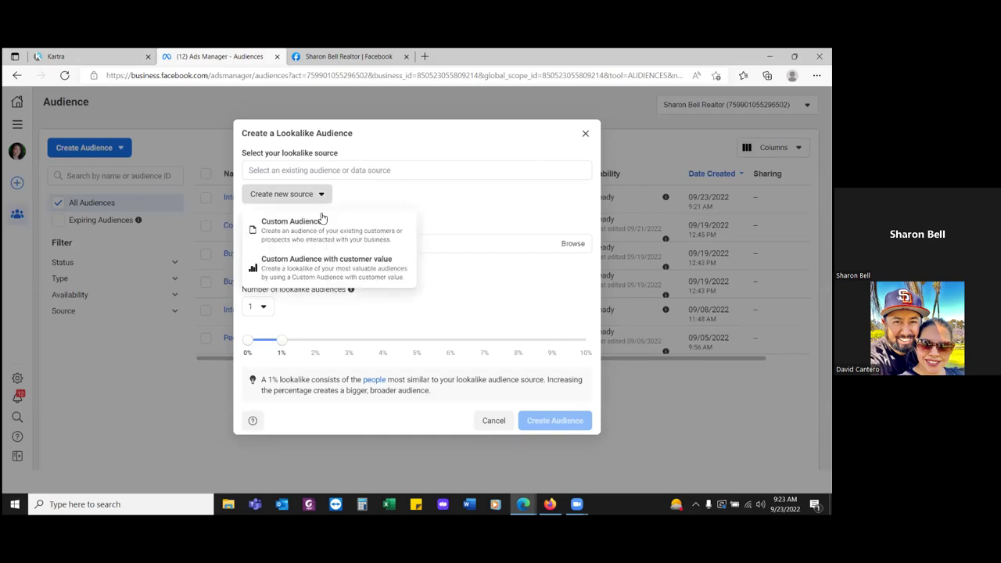
click(394, 169)
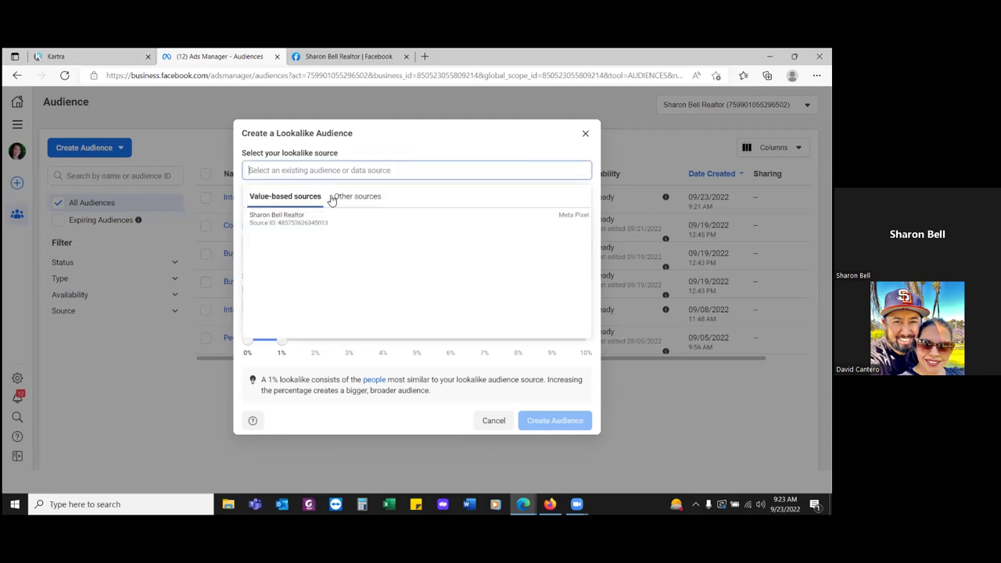
mouse_move(293, 217)
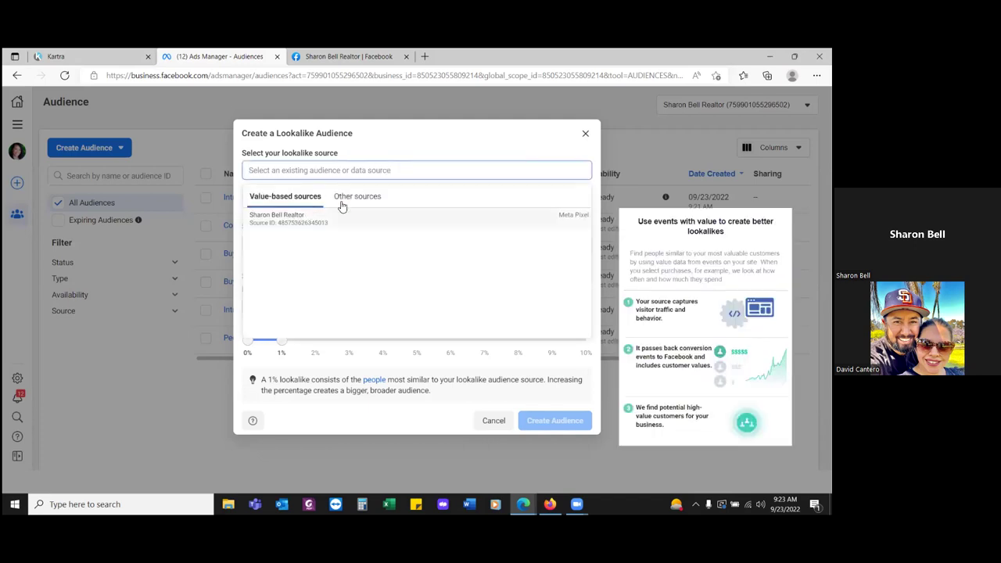
click(586, 134)
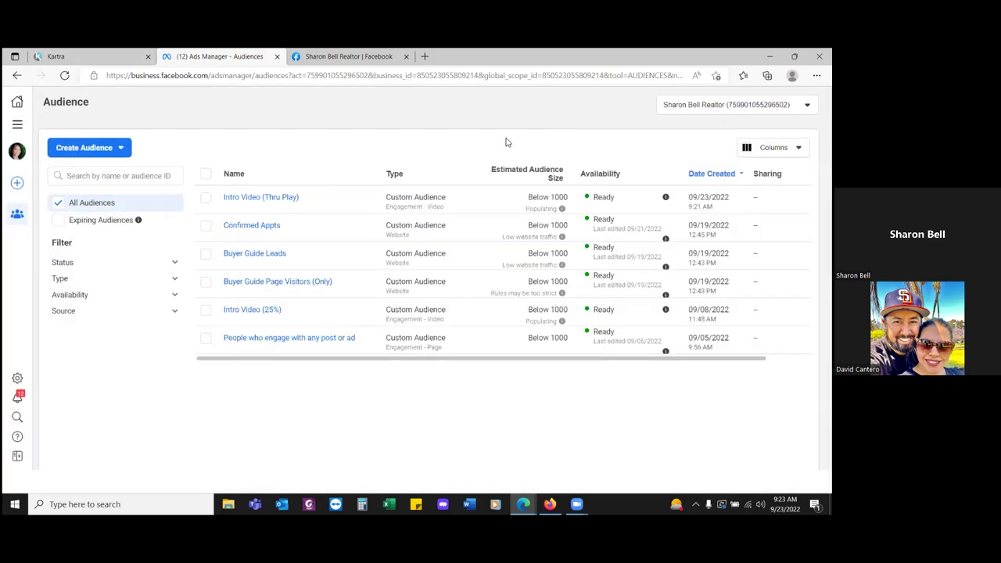
- Select the Intro Video (Thru Play) audience and start a lookalike from it
click(206, 197)
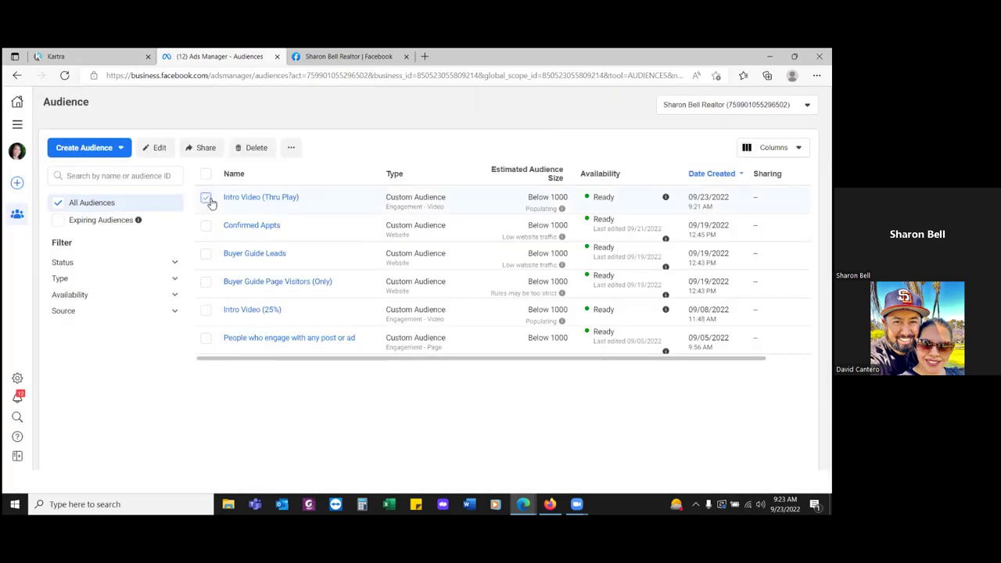
click(291, 147)
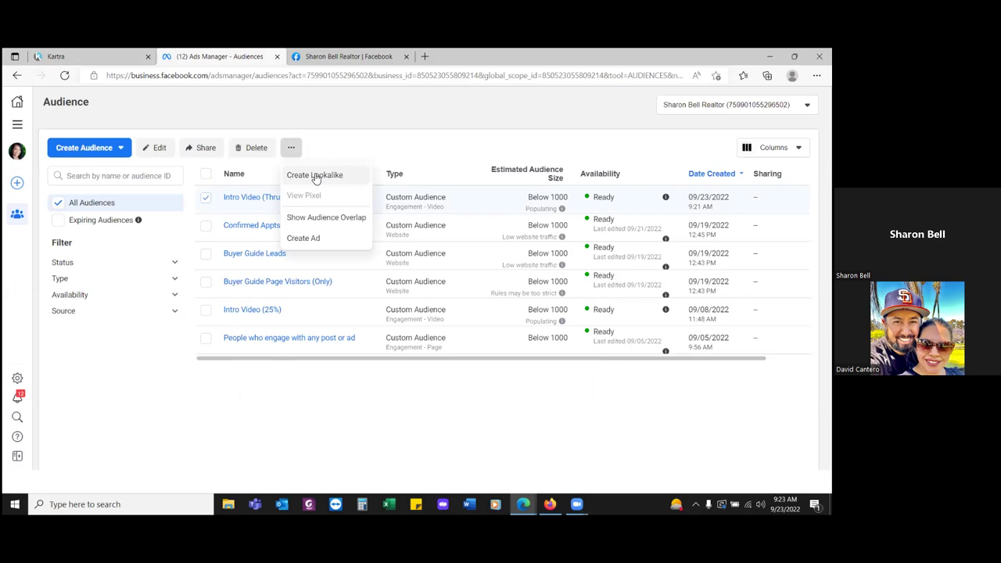
click(314, 175)
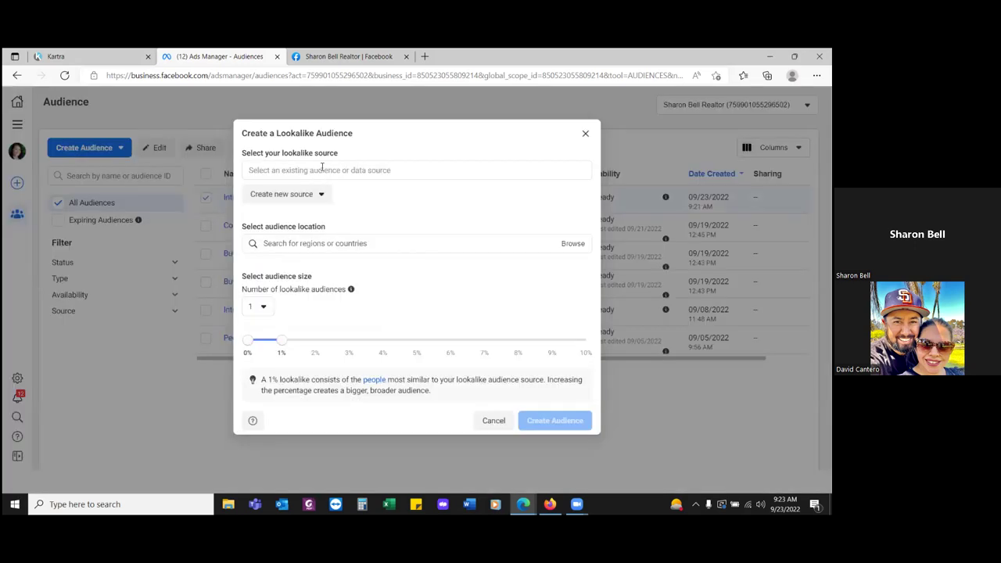
- Choose the business's Meta Pixel as the value-based source and bring up the new-source options
click(321, 168)
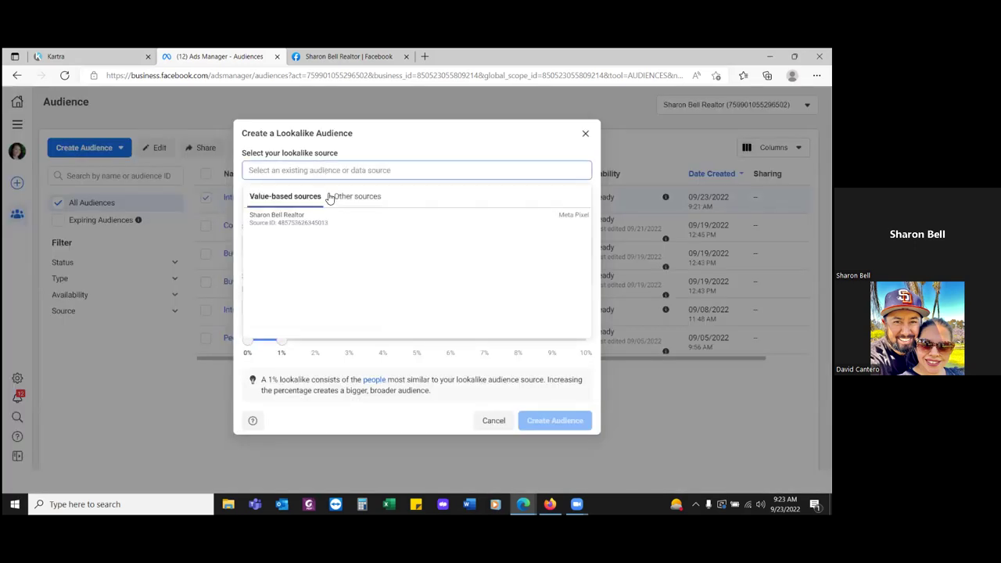
click(307, 223)
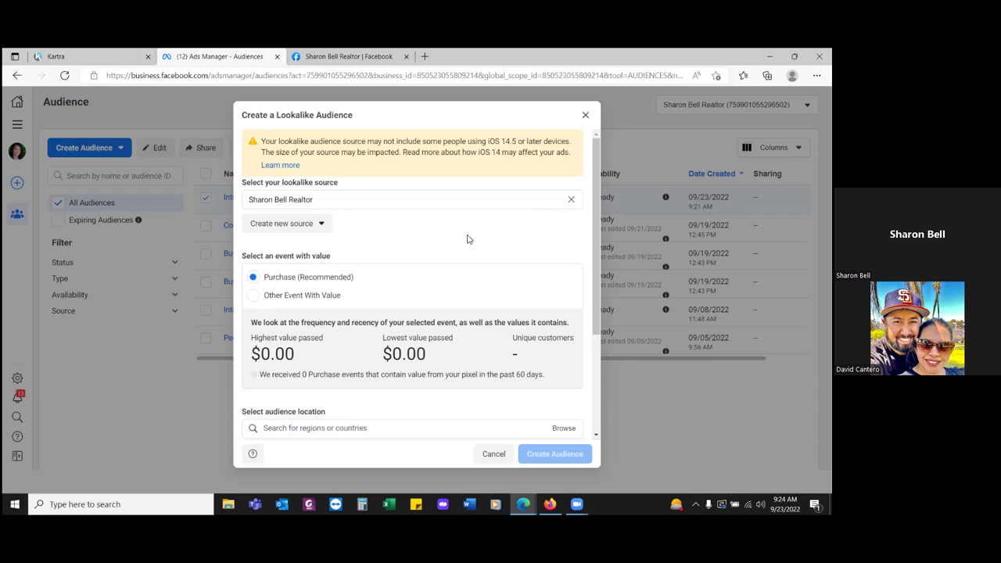
click(303, 225)
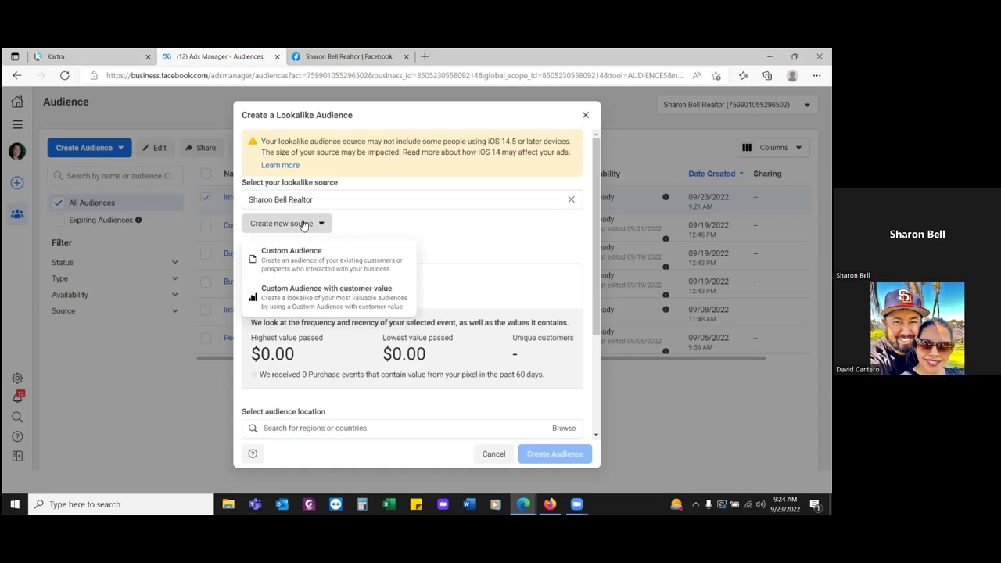
- Abandon the new Custom Audience source and restart Create Lookalike from the Intro Video (Thru Play) audience
click(303, 266)
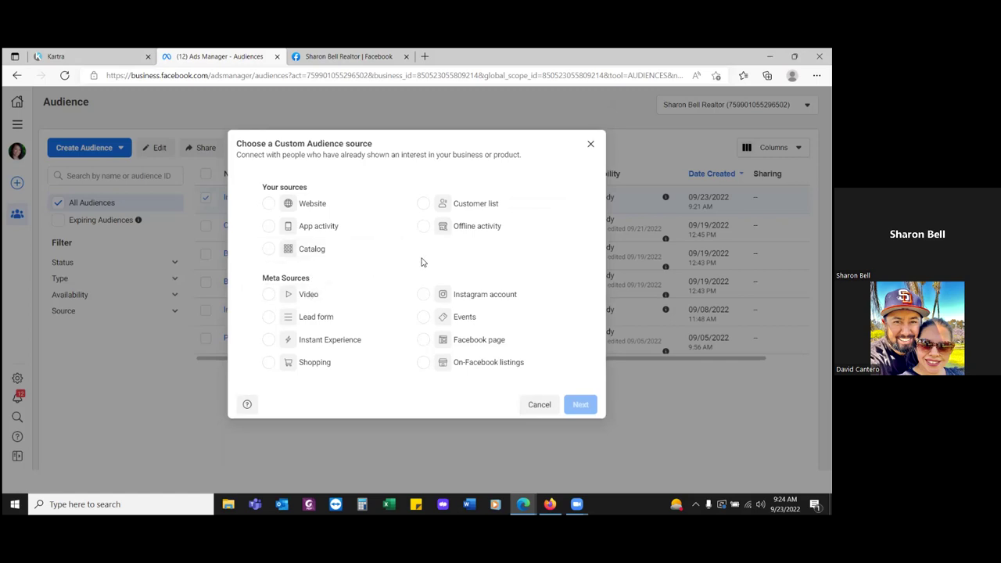
click(538, 404)
click(290, 147)
click(310, 175)
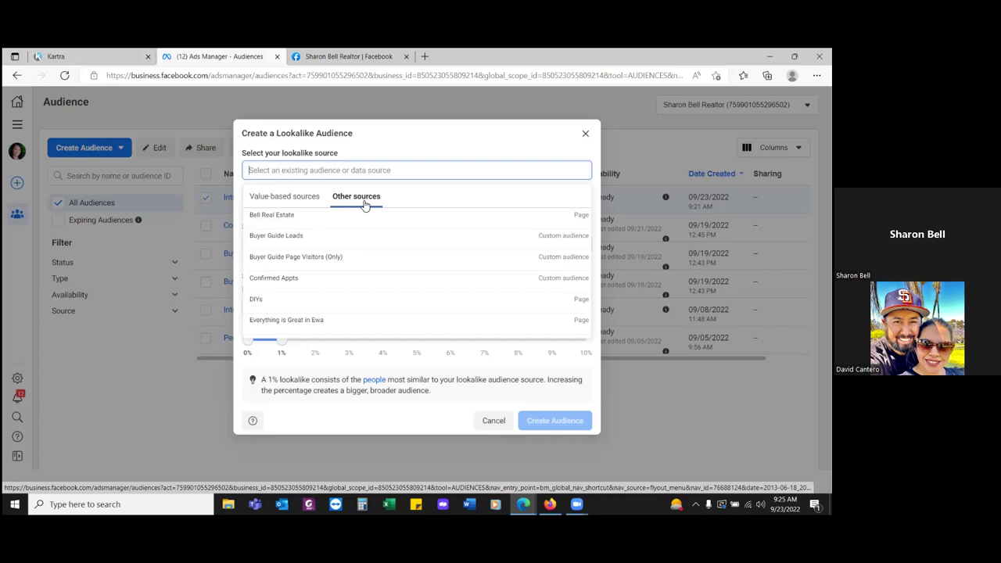
- Use Intro Video (Thru Play) as the lookalike source and set the location to United States
scroll(352, 266, down, 3)
scroll(348, 269, down, 3)
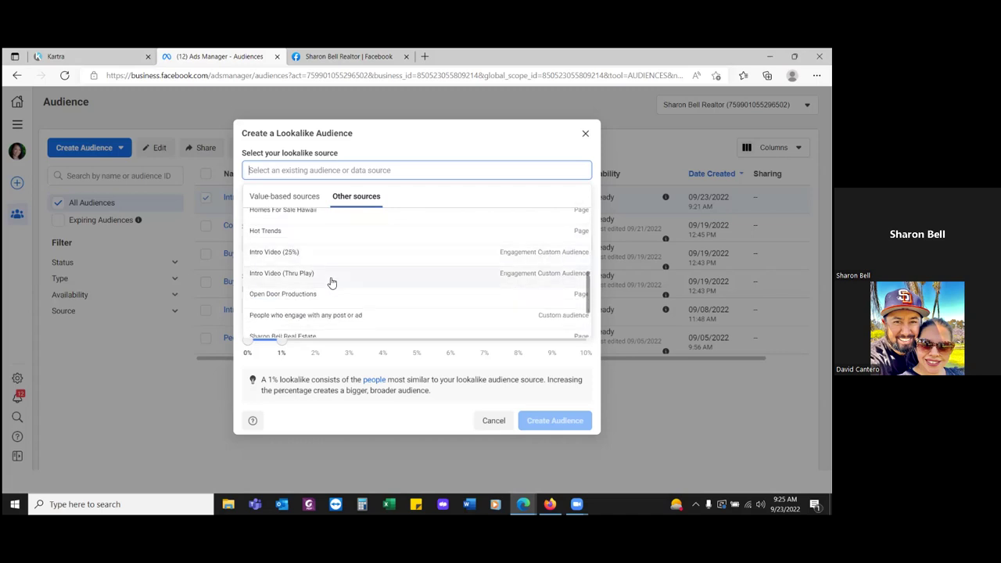
click(330, 282)
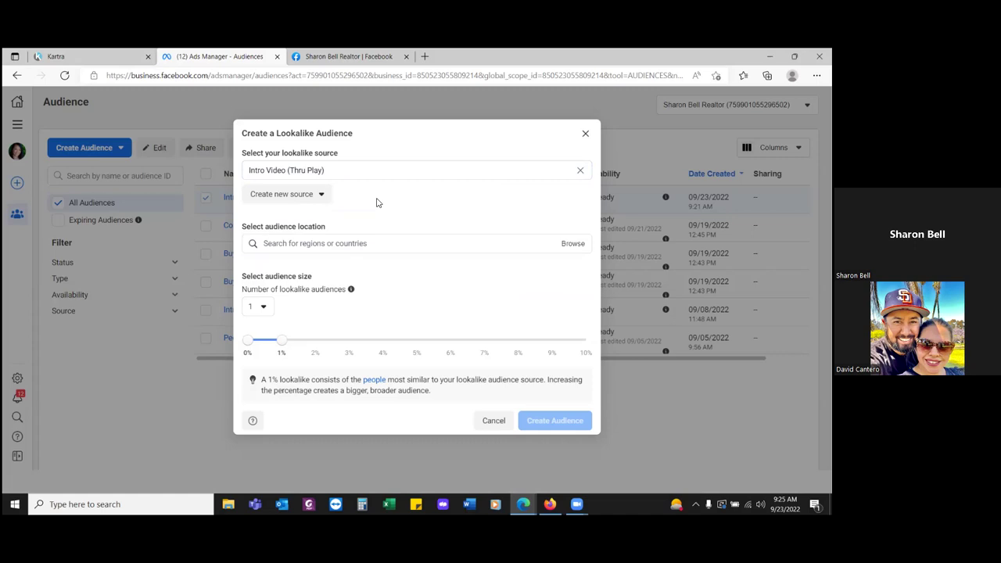
click(396, 243)
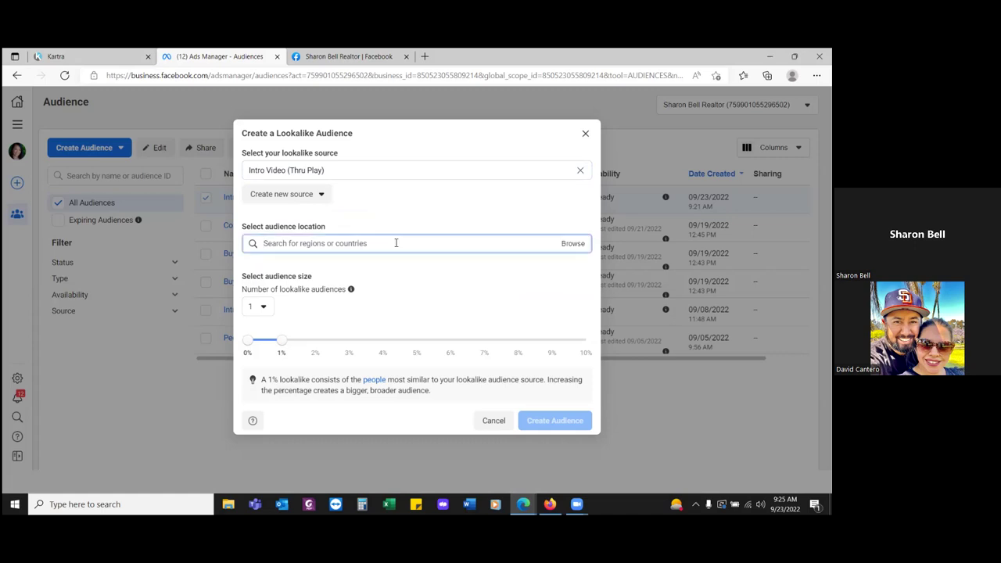
text(Un)
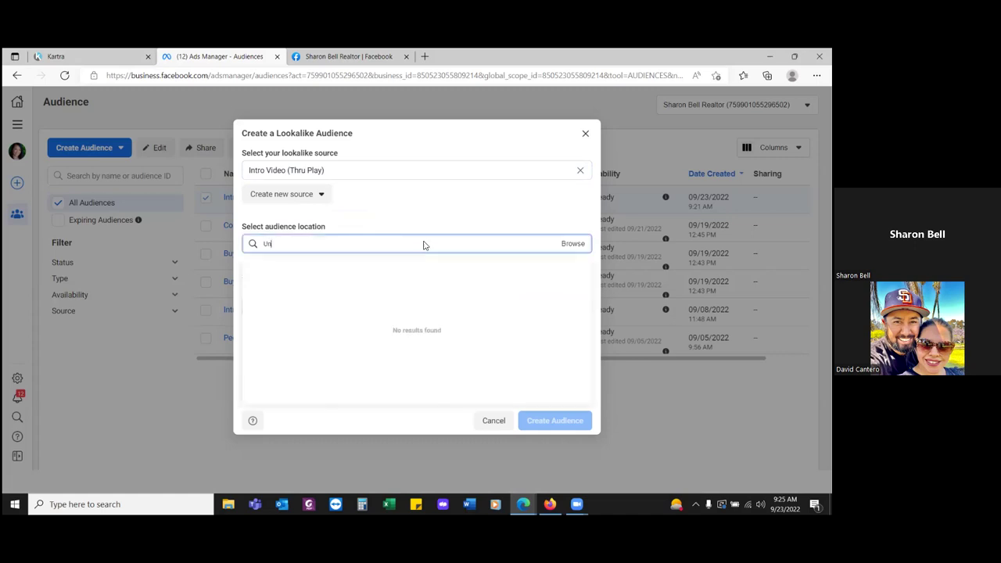
text(ited States)
click(379, 268)
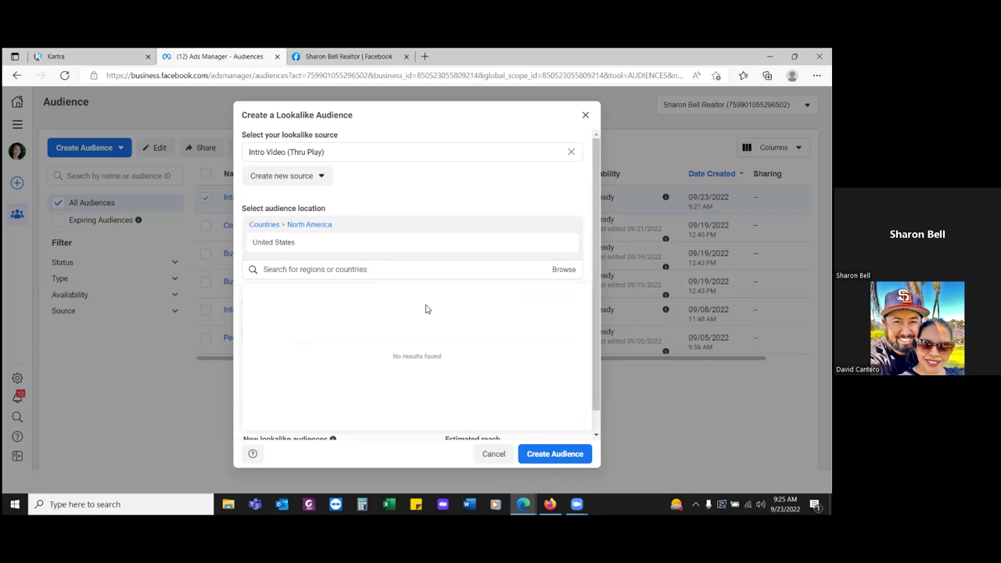
- Set the number of lookalike audiences to 3, covering 1%, 2% and 3% of the US
click(450, 182)
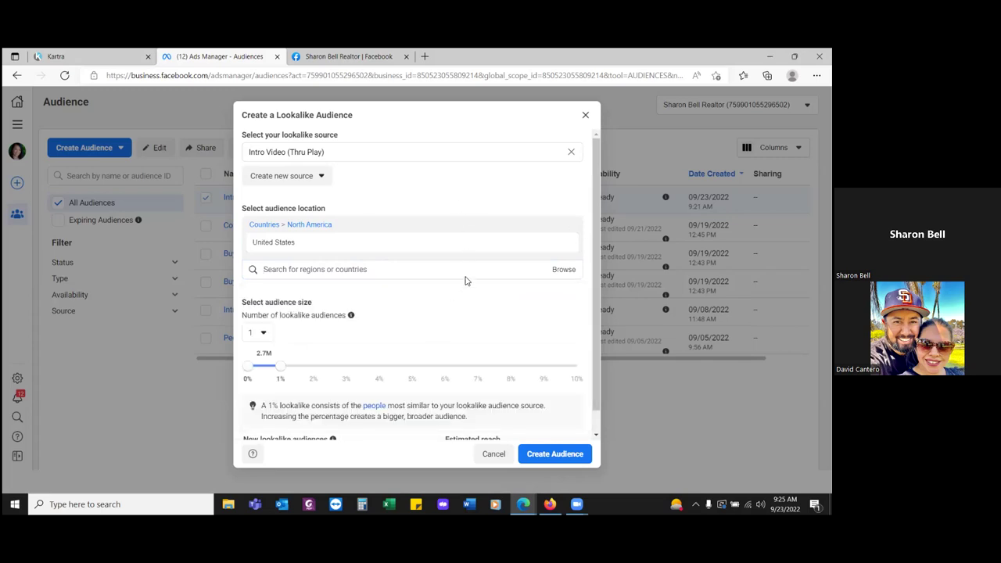
scroll(465, 281, down, 1)
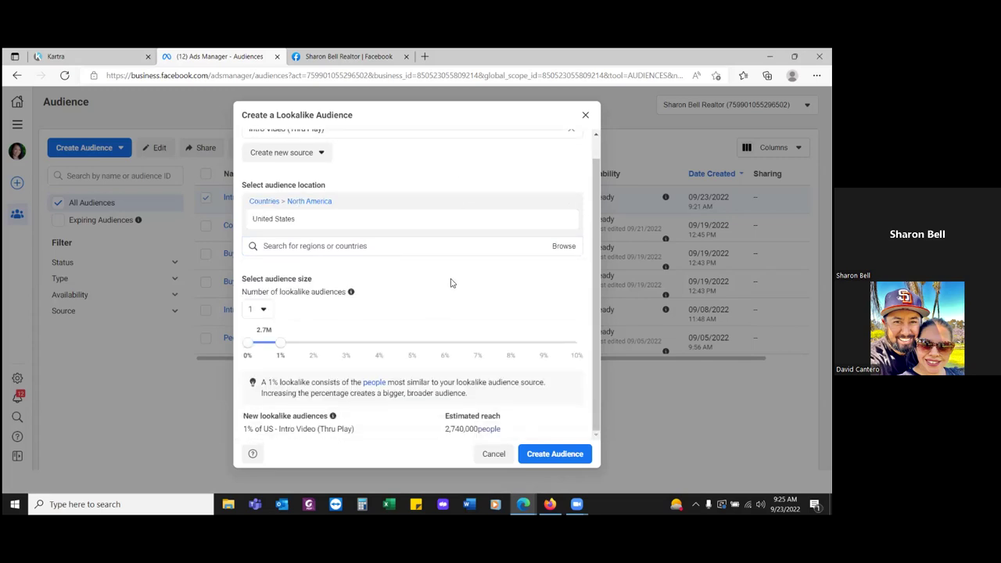
click(260, 311)
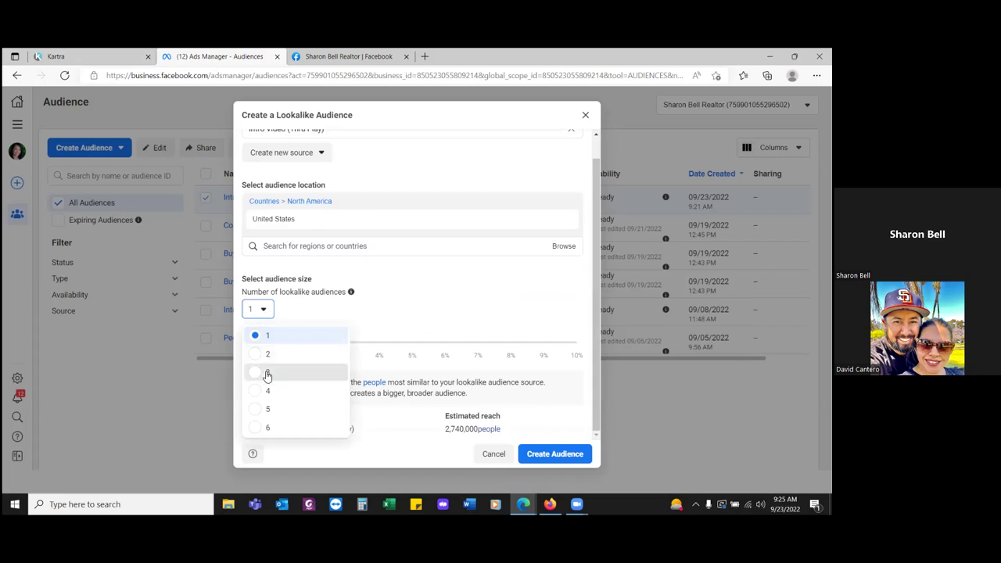
click(268, 372)
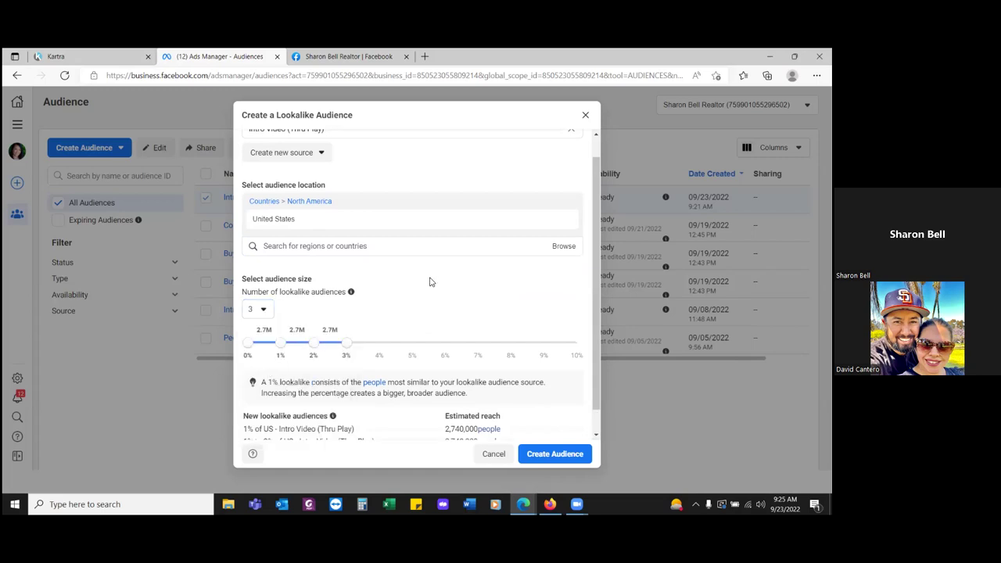
scroll(429, 281, down, 1)
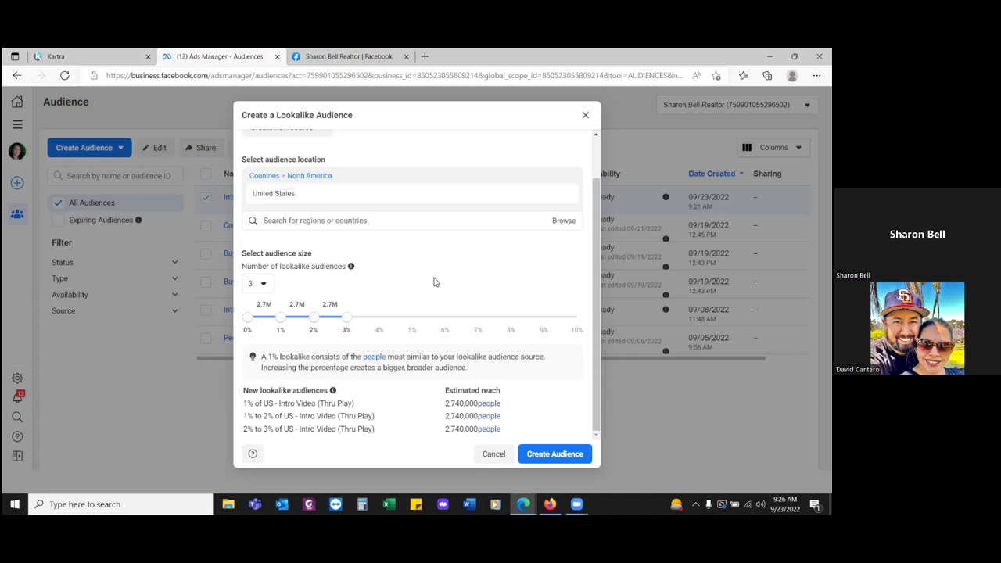
- Create the three US Intro Video (Thru Play) lookalikes (1%, 1–2%, 2–3%) and check them in Audiences
click(554, 455)
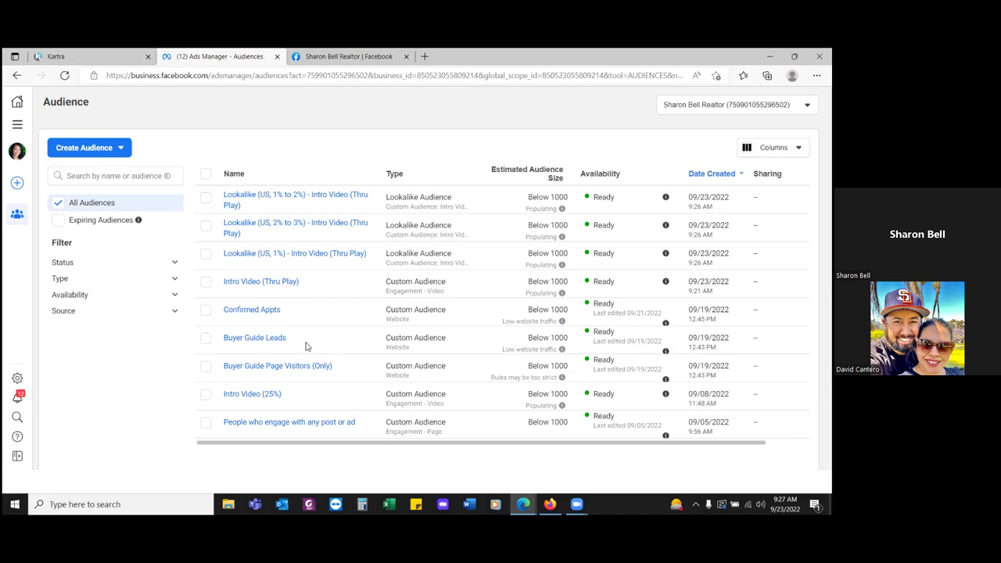
mouse_move(247, 341)
click(19, 124)
- Return to Ads Manager's Campaigns list and deselect the Intro Video (Brand Awareness) campaign
click(86, 158)
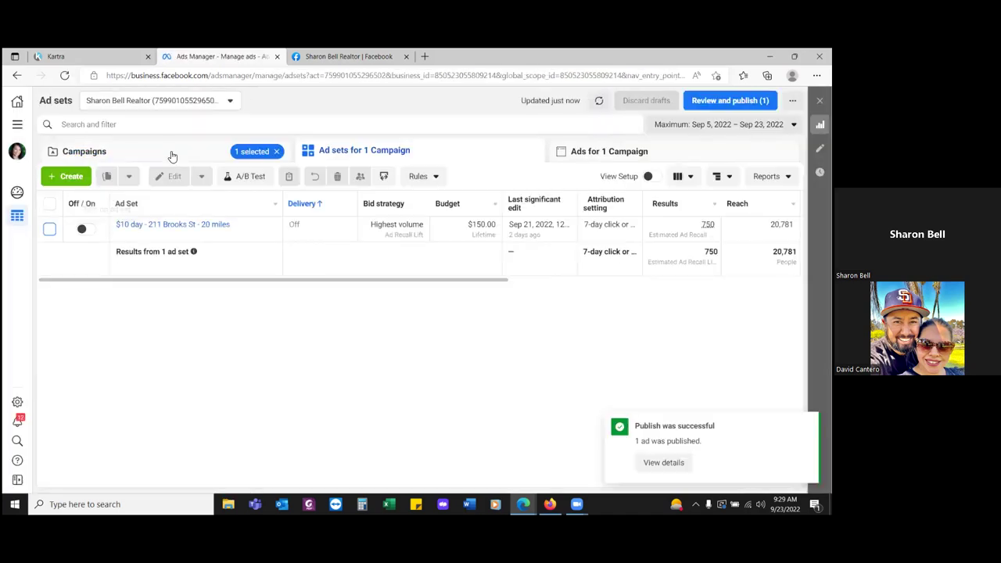
click(164, 150)
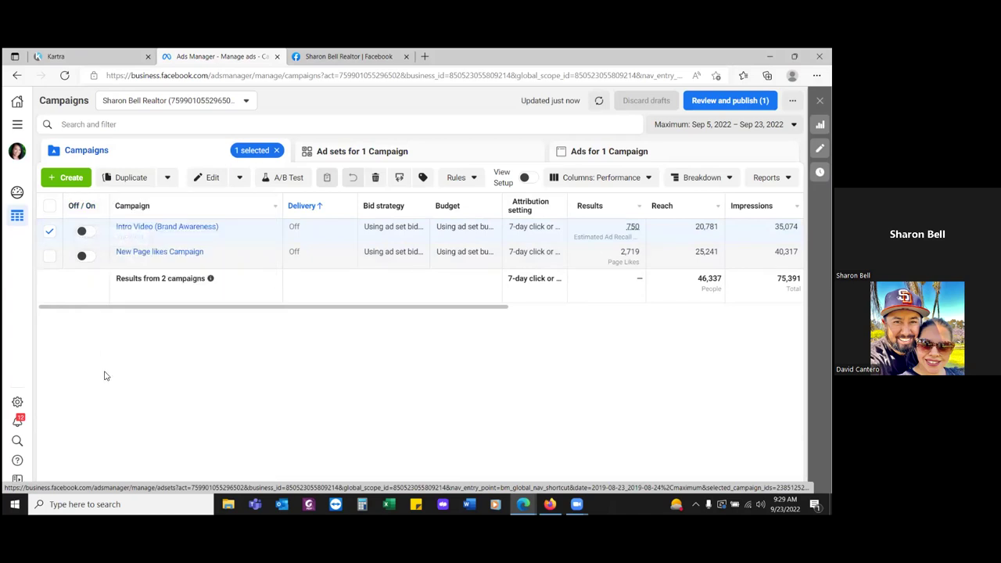
click(50, 234)
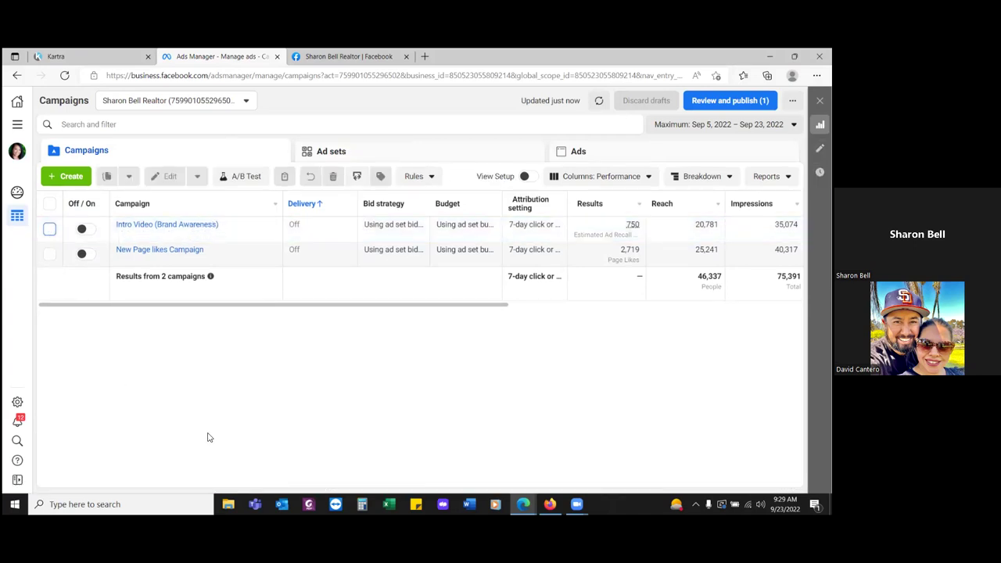
- Create a new draft campaign using the Leads objective
click(66, 178)
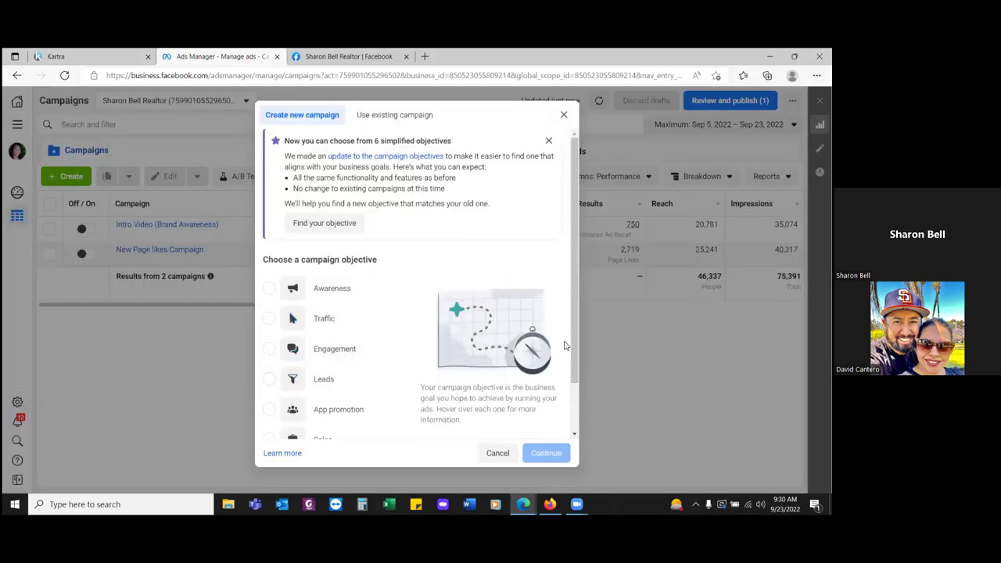
click(270, 380)
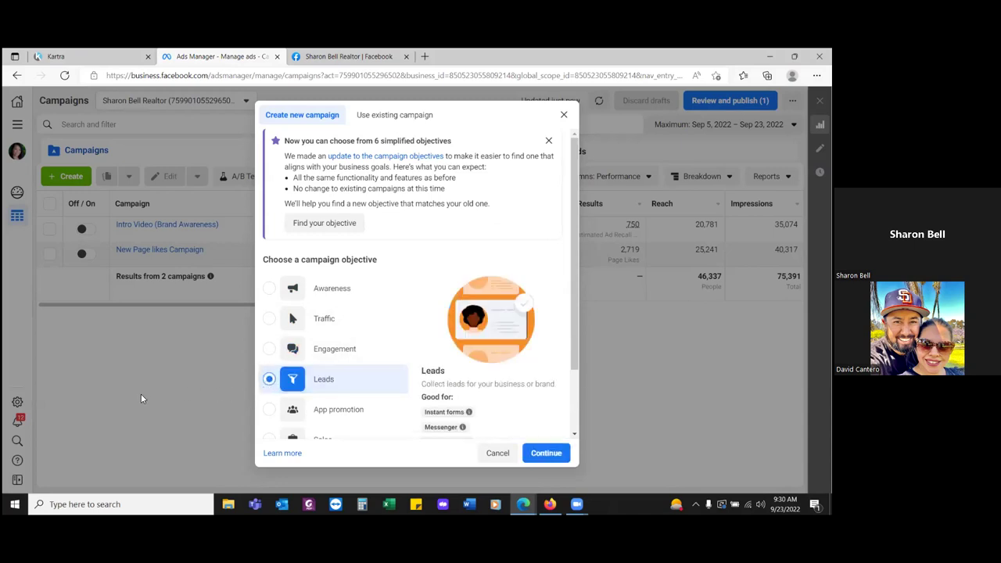
click(539, 450)
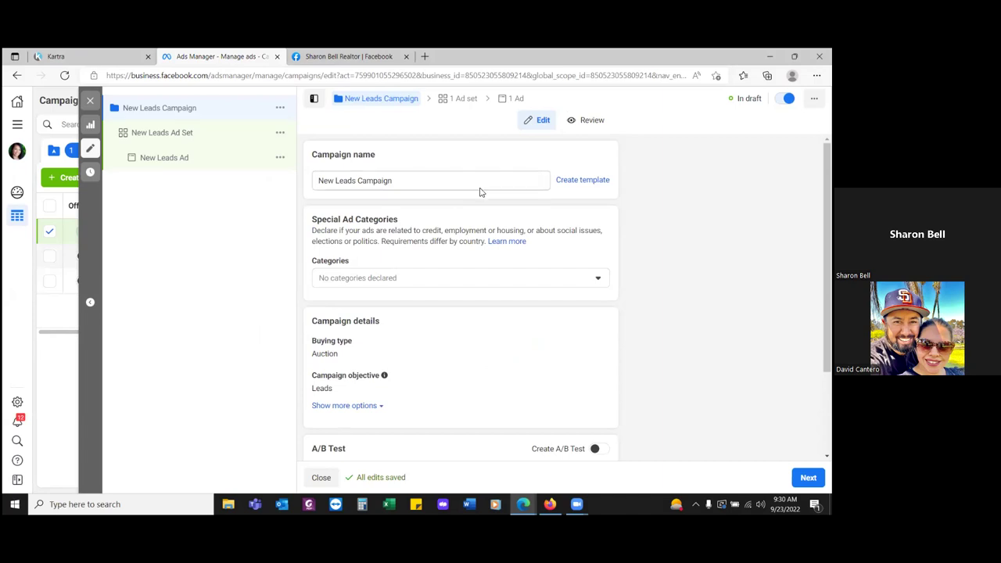
- Declare Housing as the campaign's special ad category
click(489, 280)
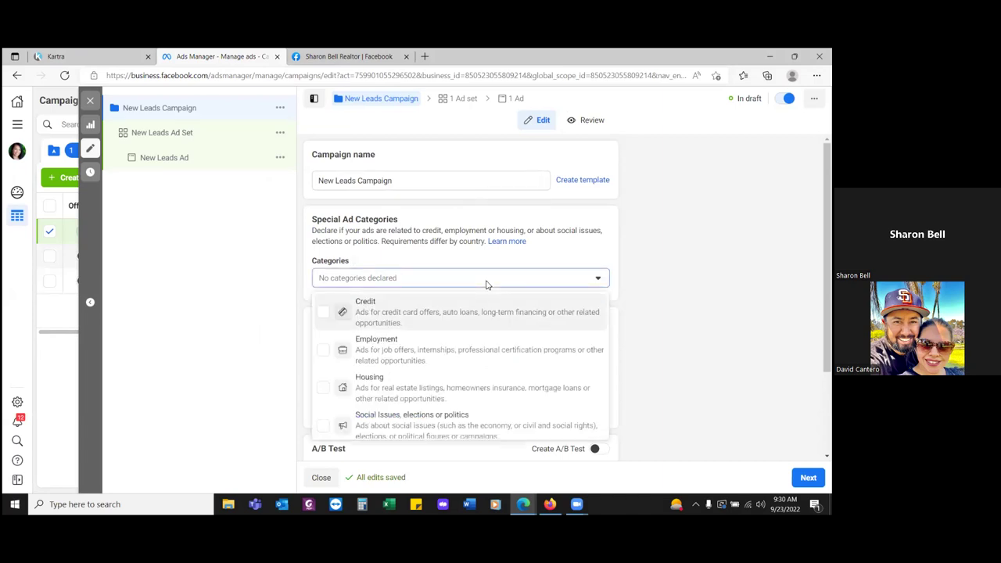
click(430, 377)
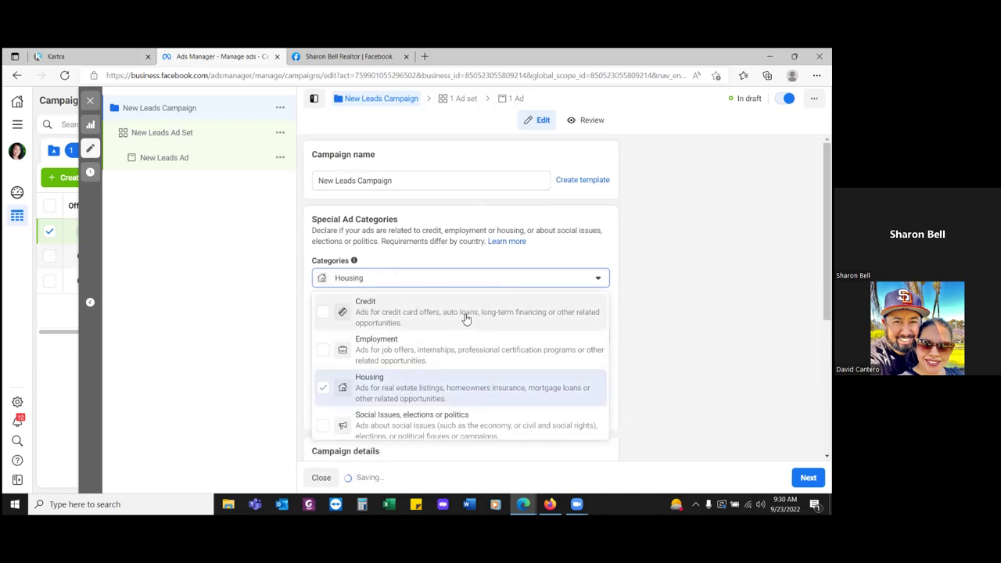
click(472, 259)
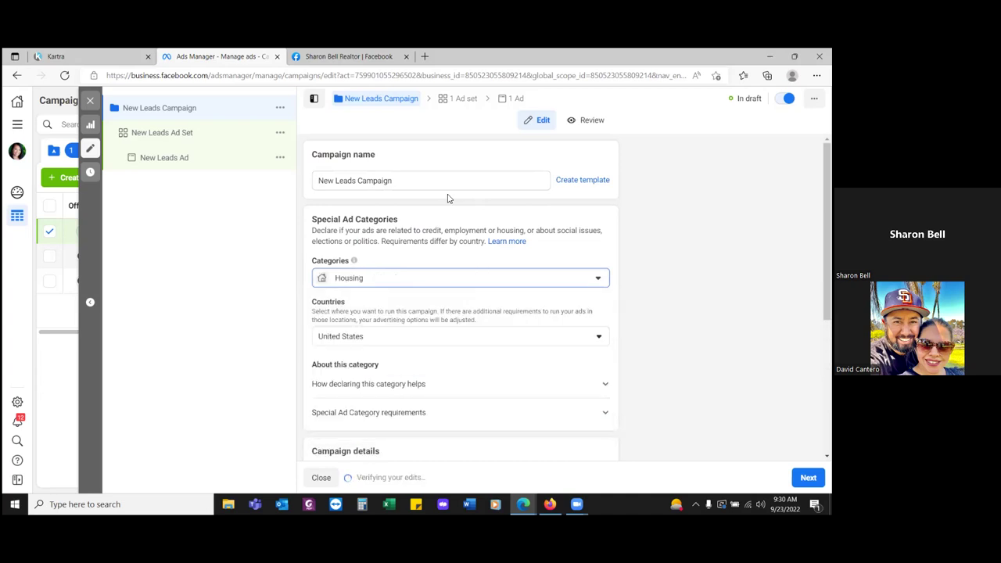
- Rename the campaign to 'Buyer Guide 1 Video (Leads)'
click(413, 178)
key(ctrl+a)
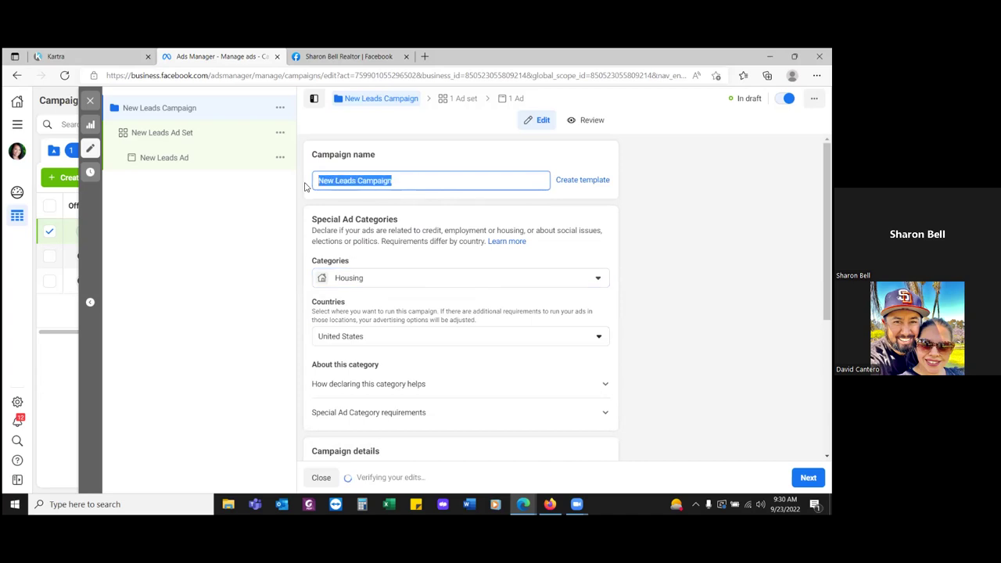
text((Intro V)
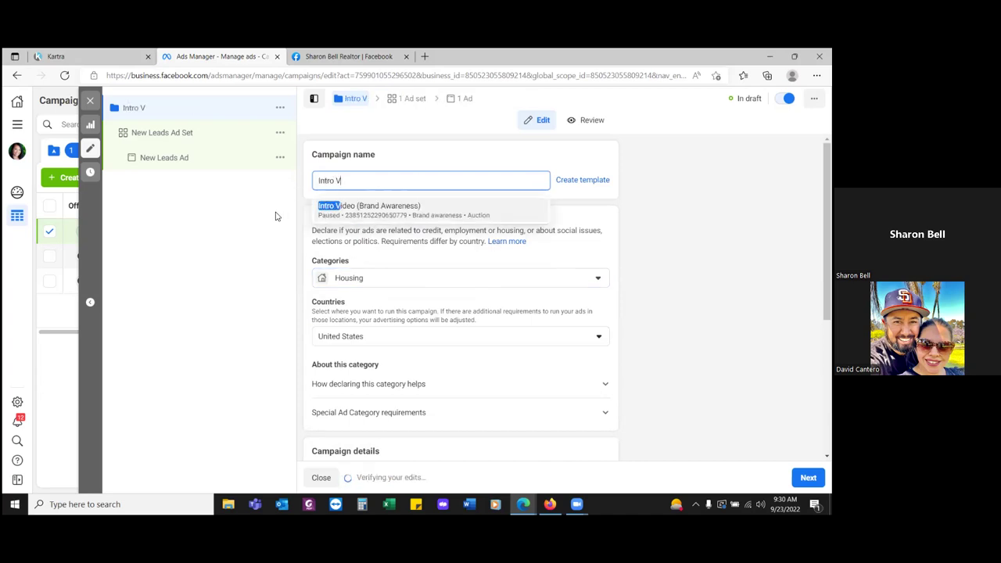
key(BackSpace)
key(BackSpace)
key(BackSpace)
key(BackSpace)
key(BackSpace)
key(BackSpace)
key(BackSpace)
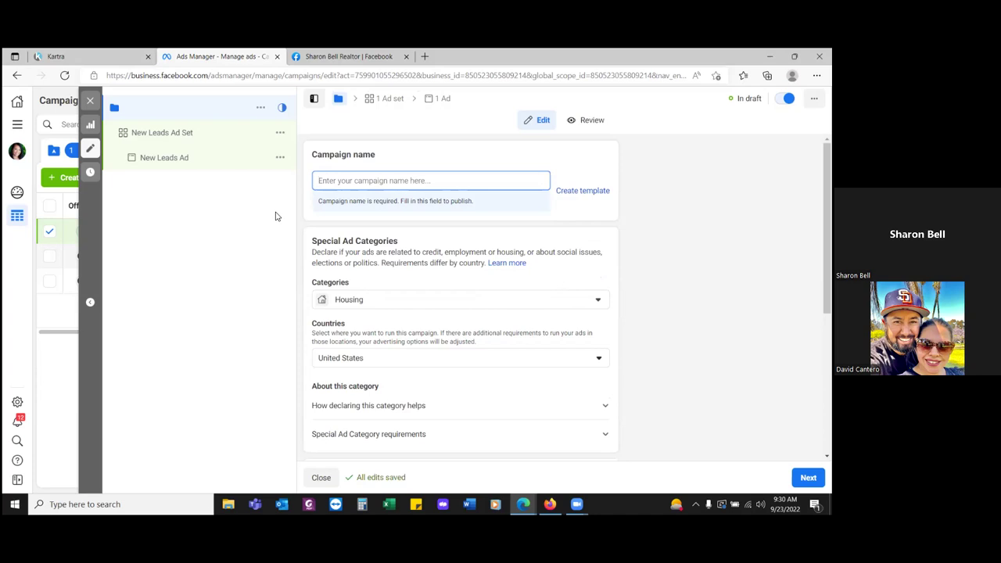
text(Buyer Guide)
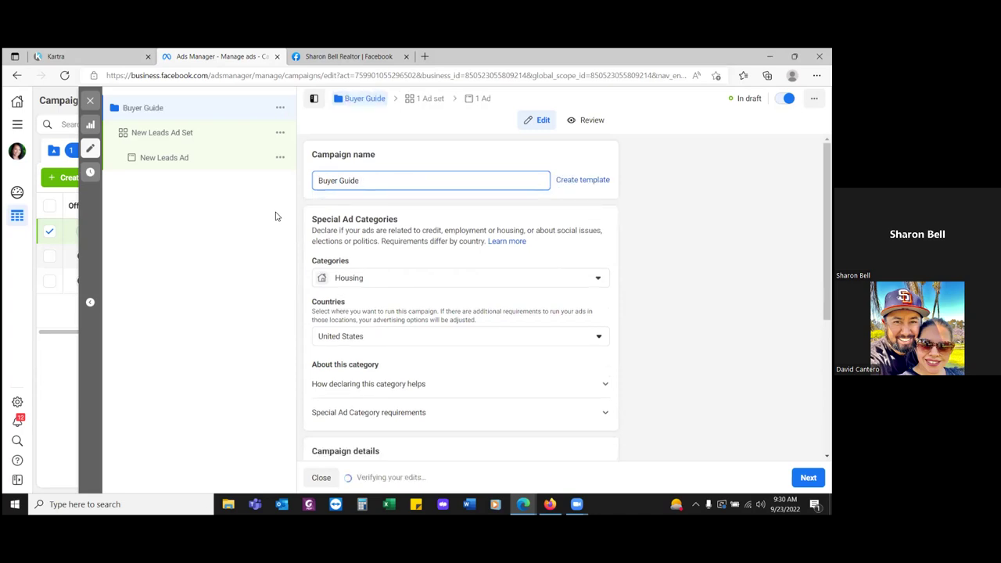
text( 1)
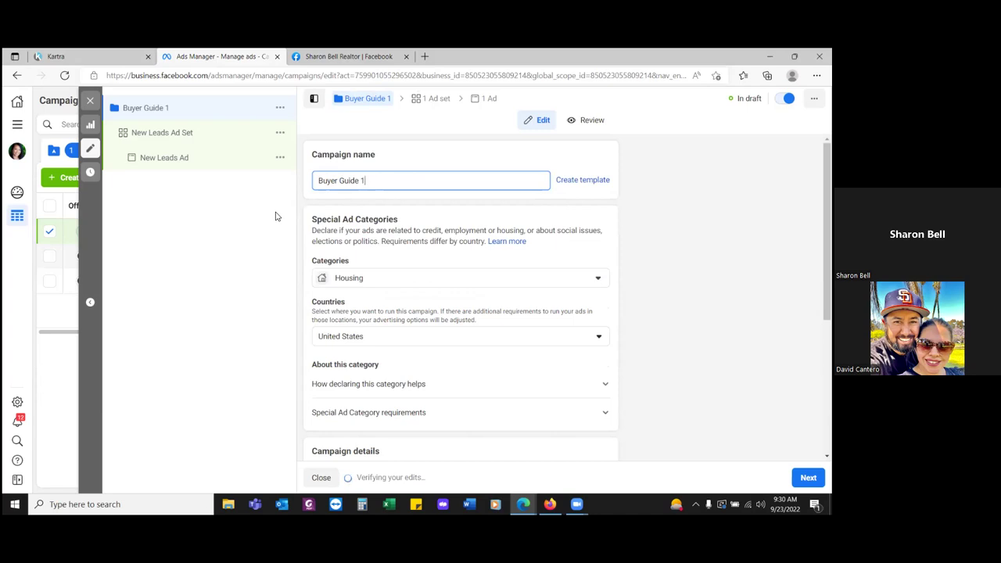
text(Video ()
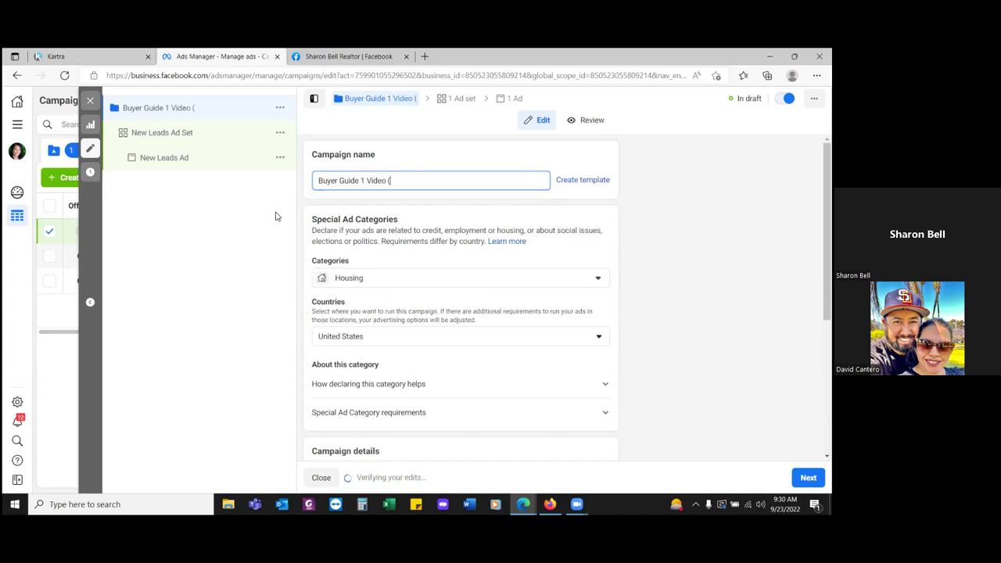
text(Leads))
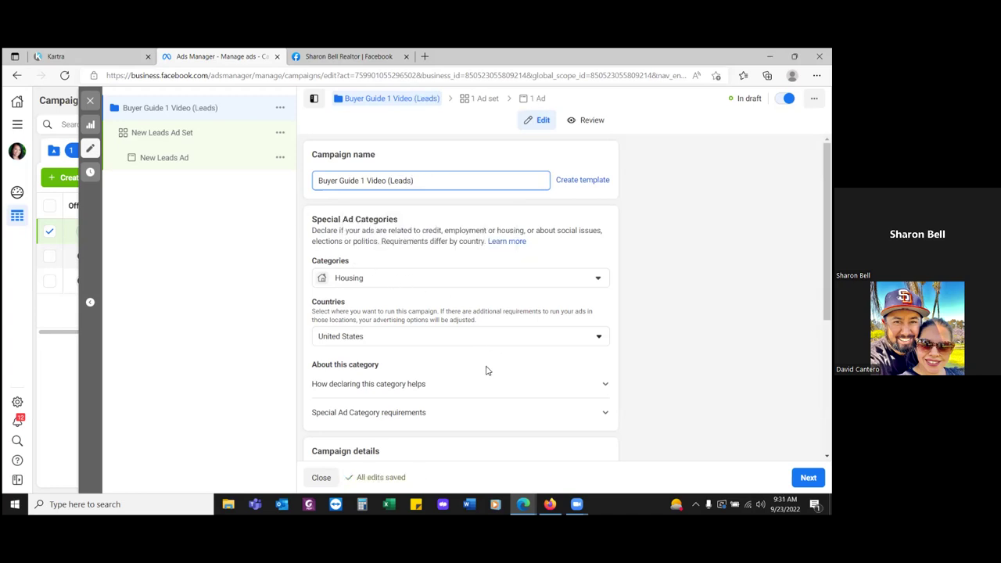
scroll(498, 367, down, 1)
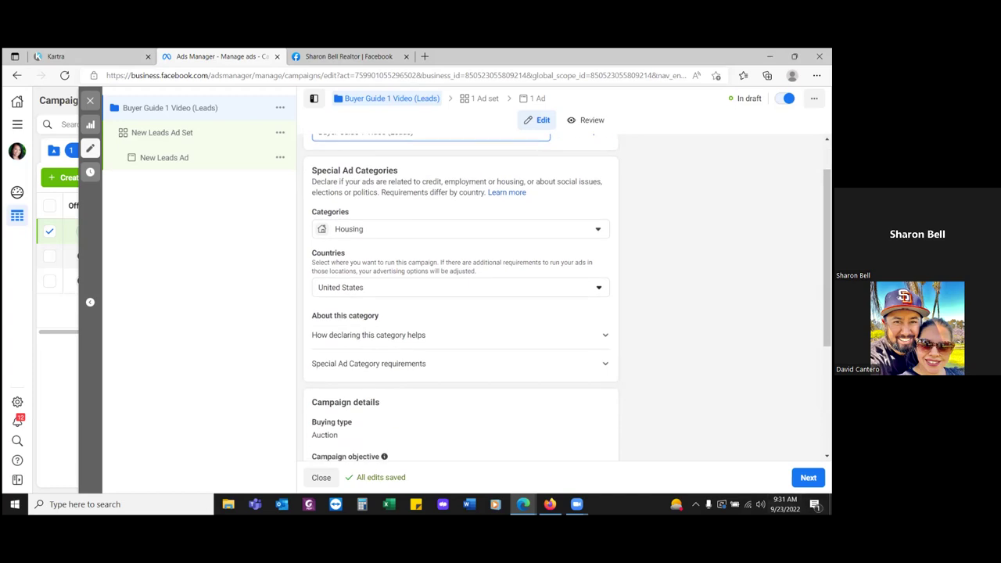
- Go on to the New Leads Ad Set and review its Website conversion location and Buyer Guide Leads event
click(808, 477)
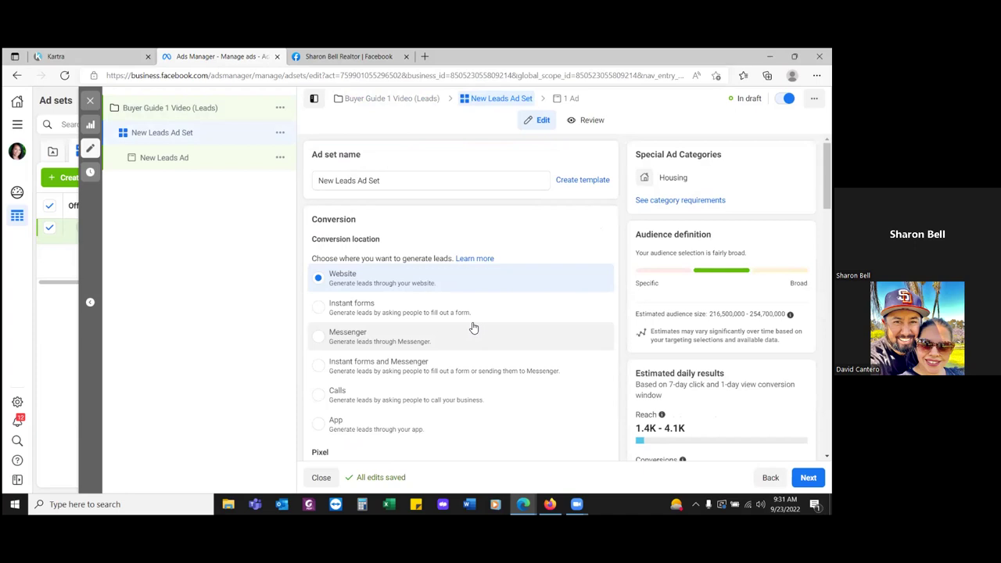
scroll(472, 327, down, 1)
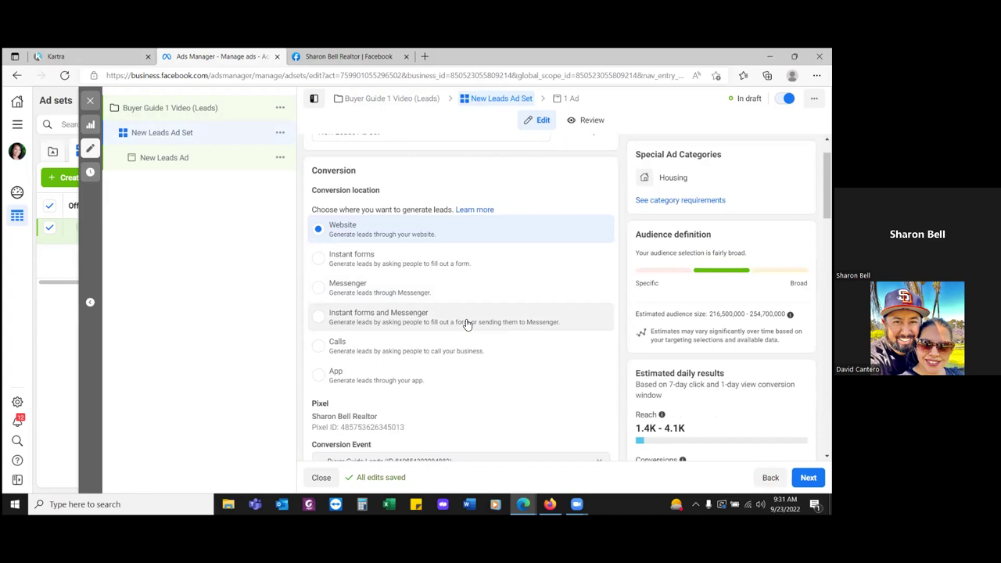
scroll(467, 324, down, 1)
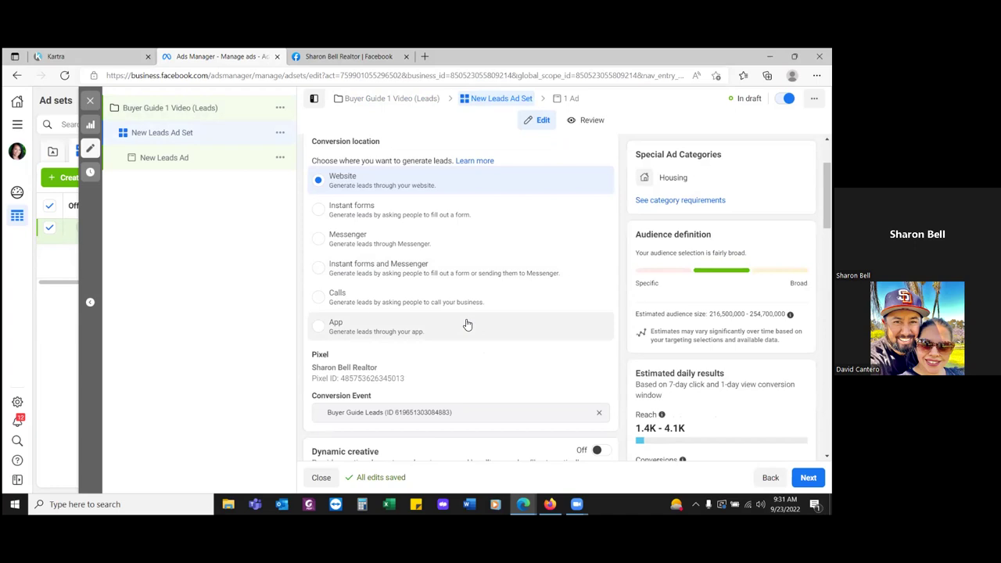
scroll(423, 380, down, 1)
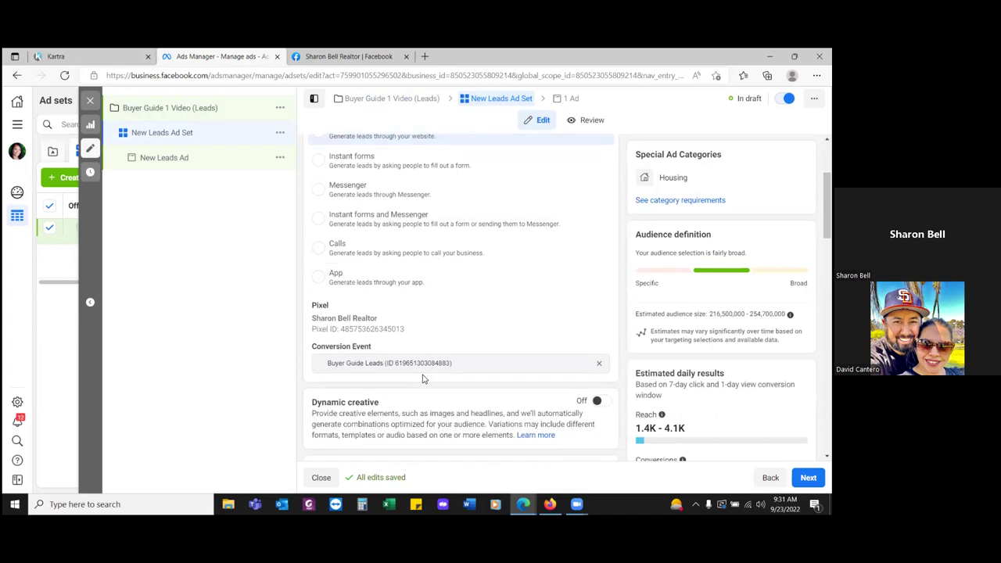
scroll(422, 379, down, 2)
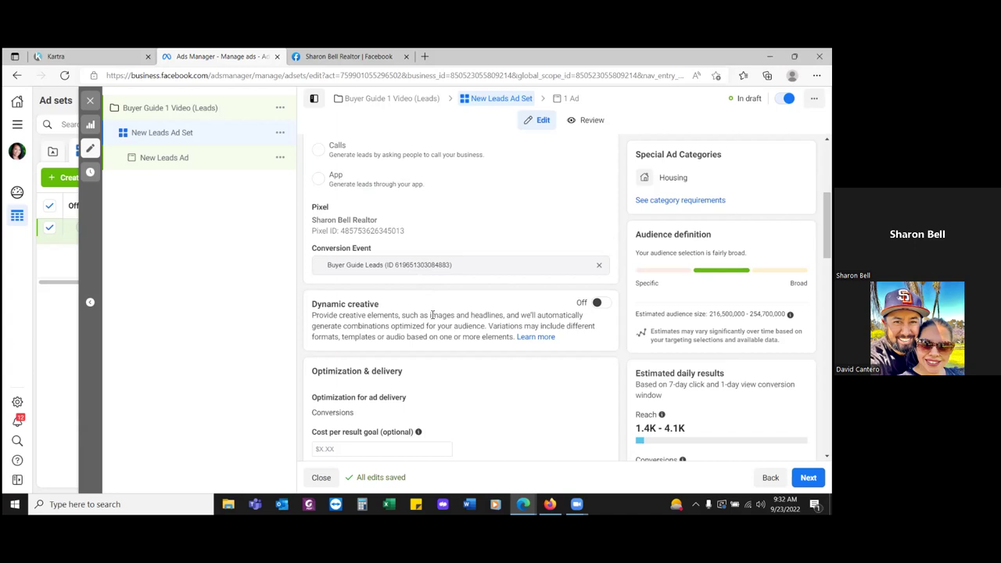
click(601, 268)
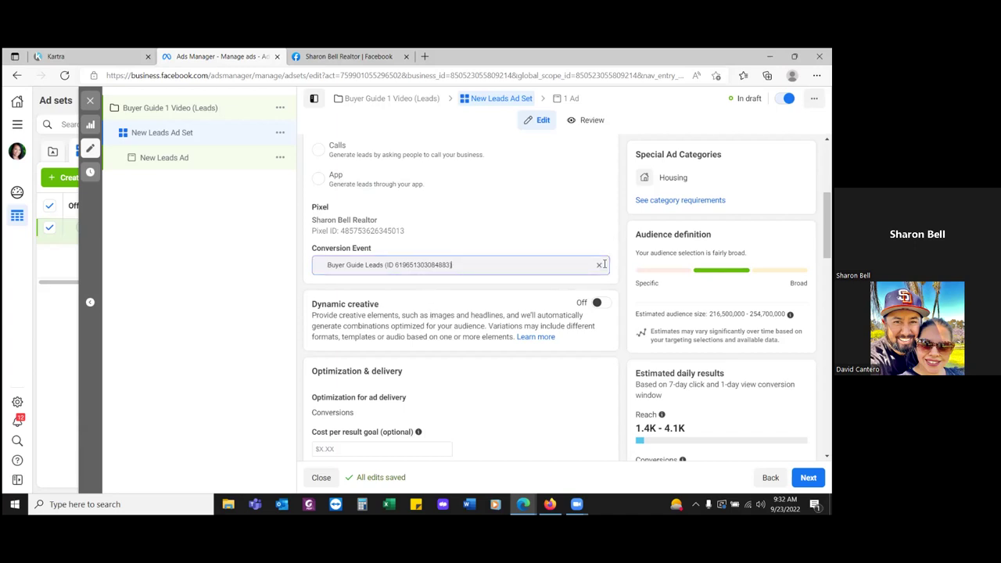
click(600, 267)
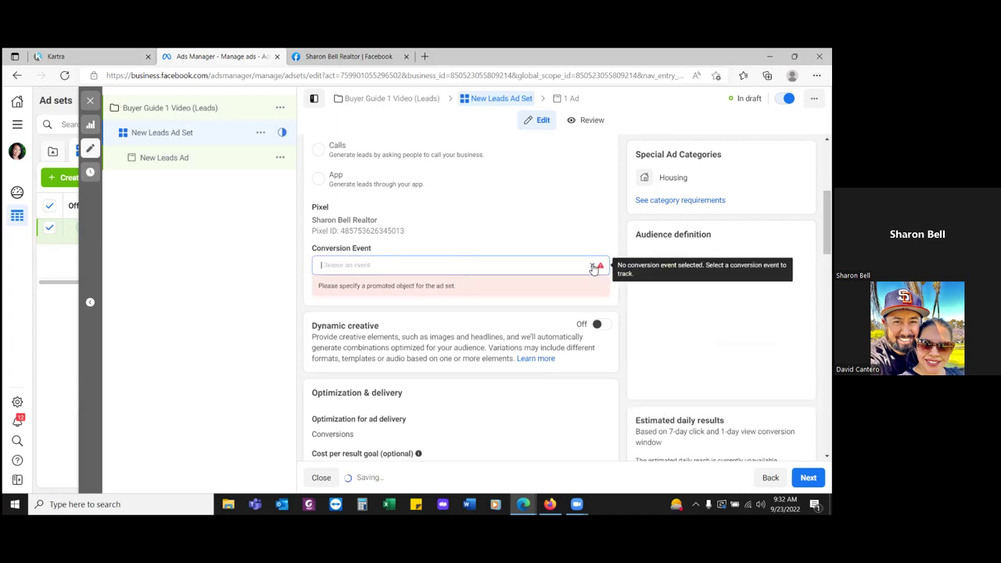
click(157, 297)
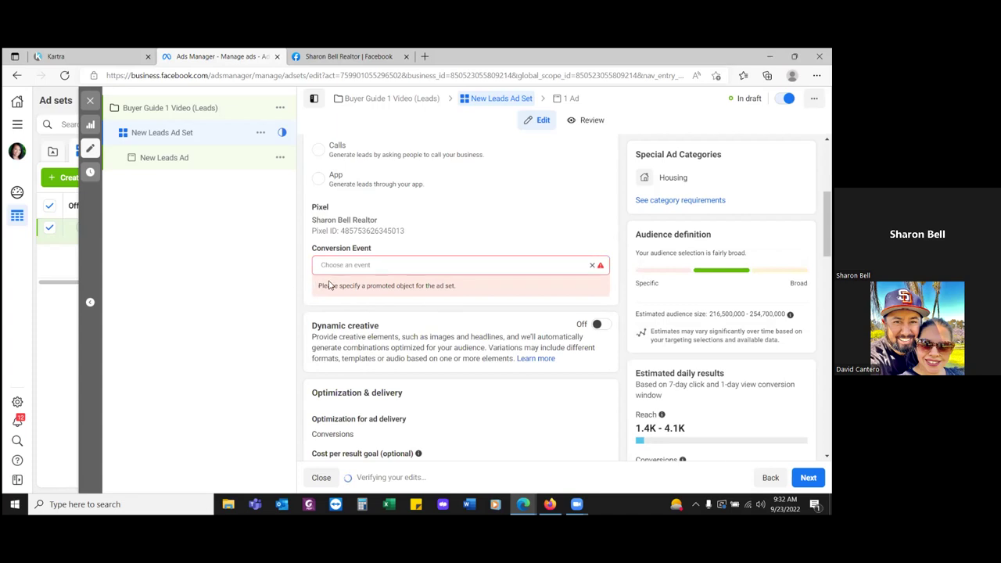
click(347, 265)
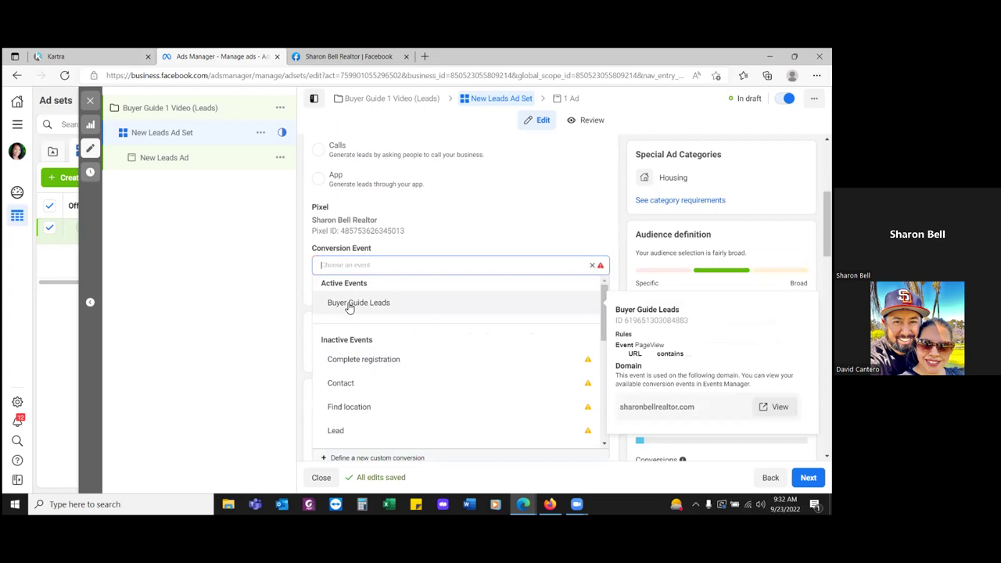
scroll(353, 382, down, 3)
scroll(354, 382, down, 2)
scroll(362, 384, up, 3)
scroll(365, 348, up, 1)
click(355, 305)
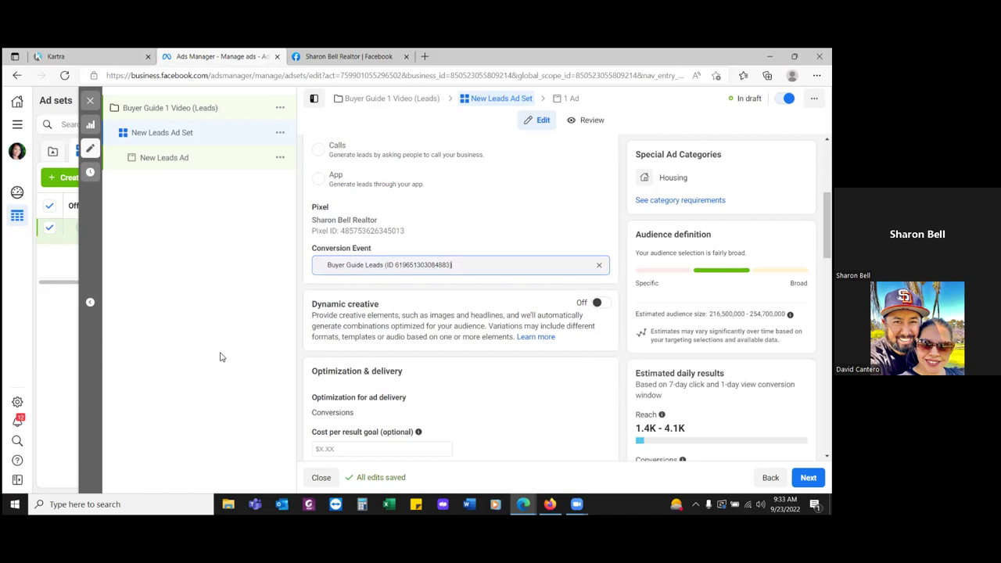
- Change the ad set's budget to a Lifetime Budget of $150.00
scroll(354, 363, down, 2)
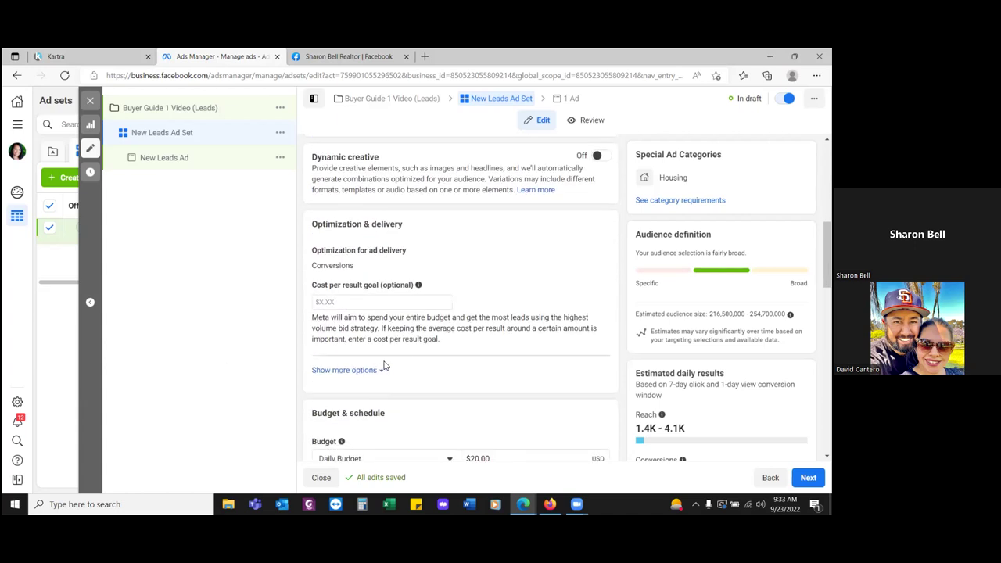
scroll(384, 365, down, 2)
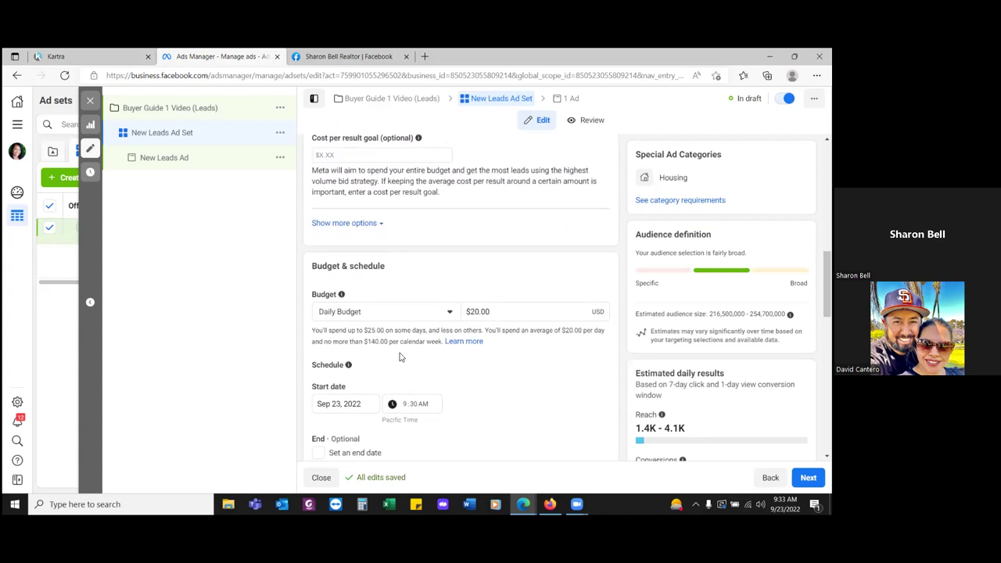
click(433, 319)
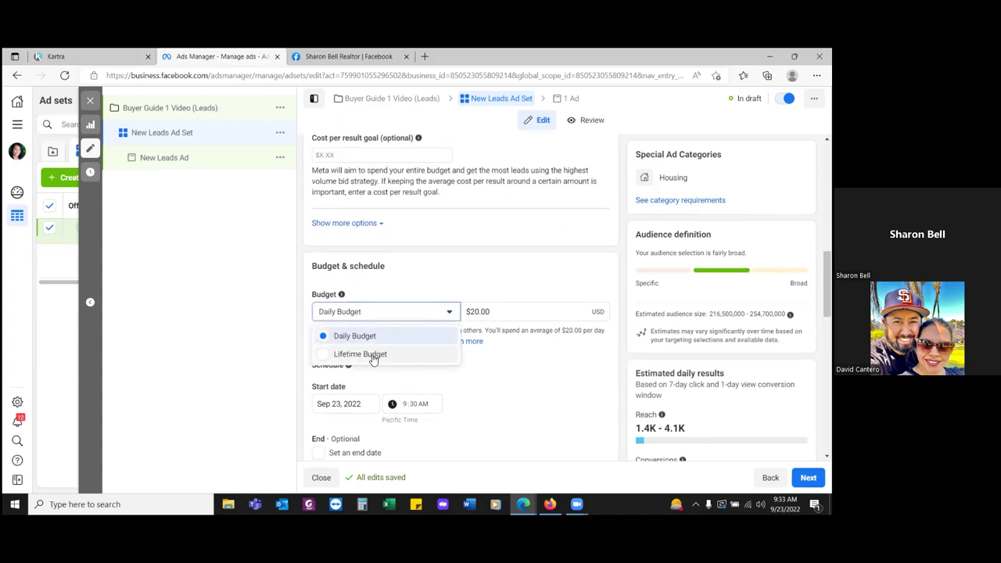
click(360, 353)
drag(494, 312, 460, 321)
text(150)
click(432, 280)
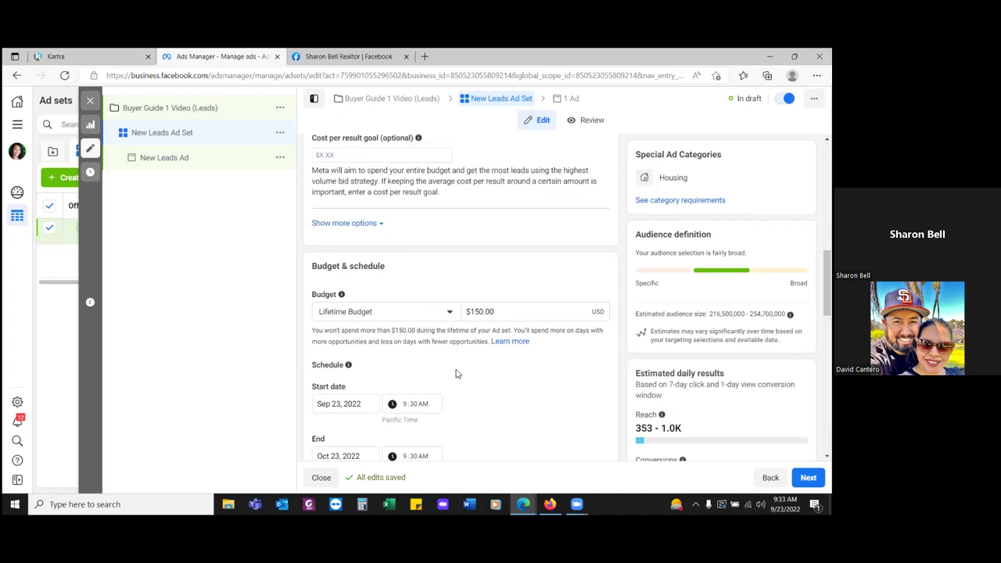
scroll(457, 375, down, 1)
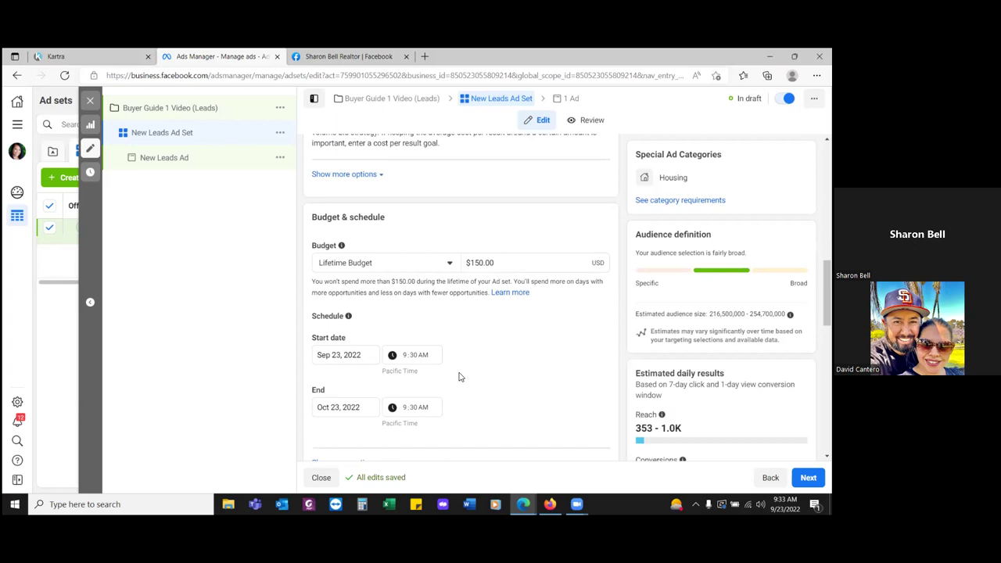
- Set the ad set to start on Sep 24, 2022 at 6:00 AM
click(342, 356)
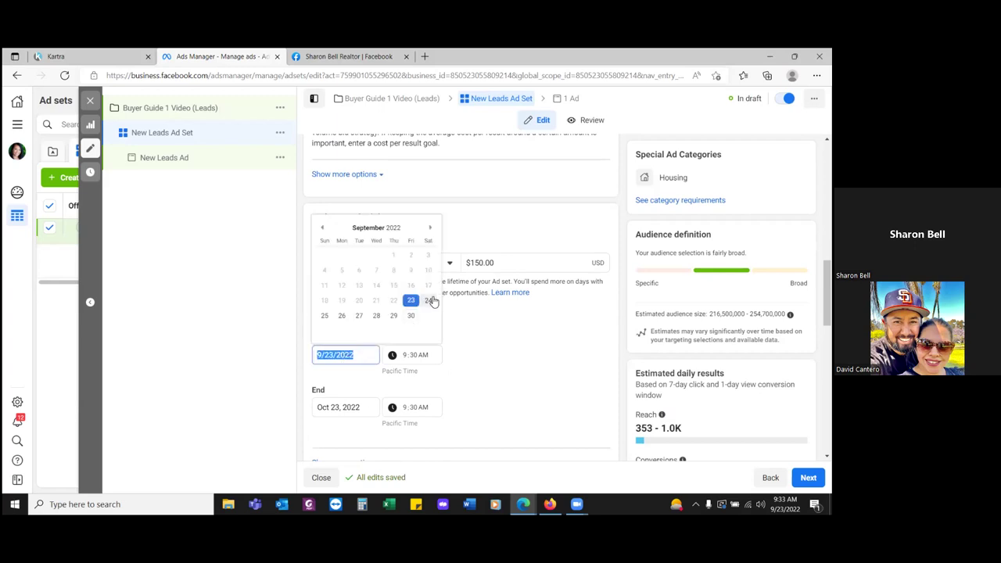
click(431, 303)
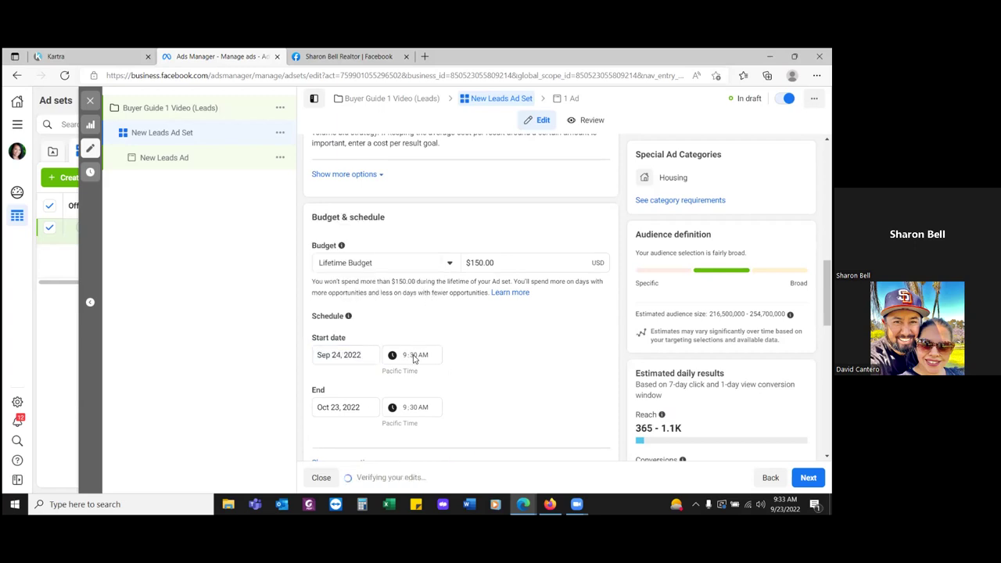
click(416, 356)
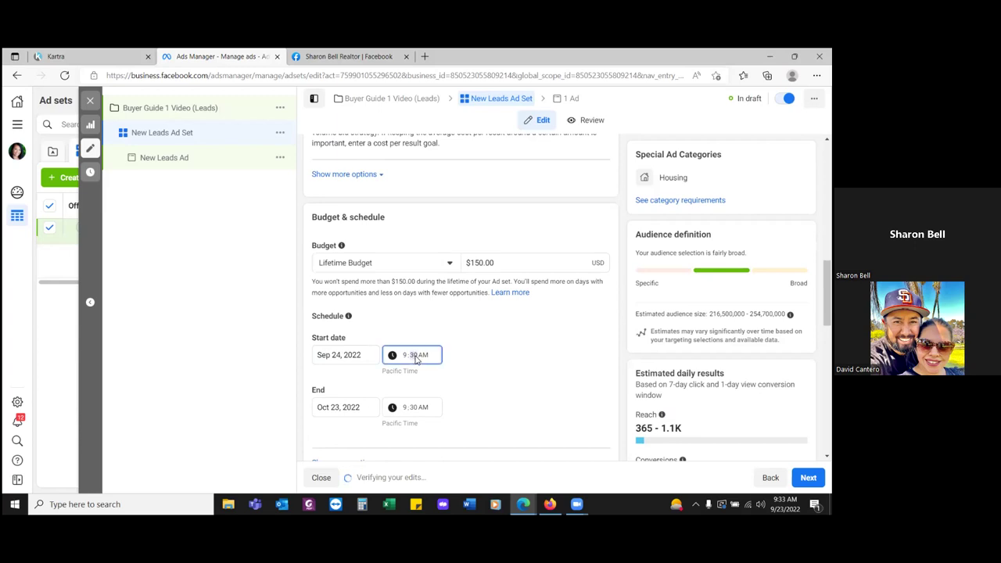
key(BackSpace)
key(shift+Tab)
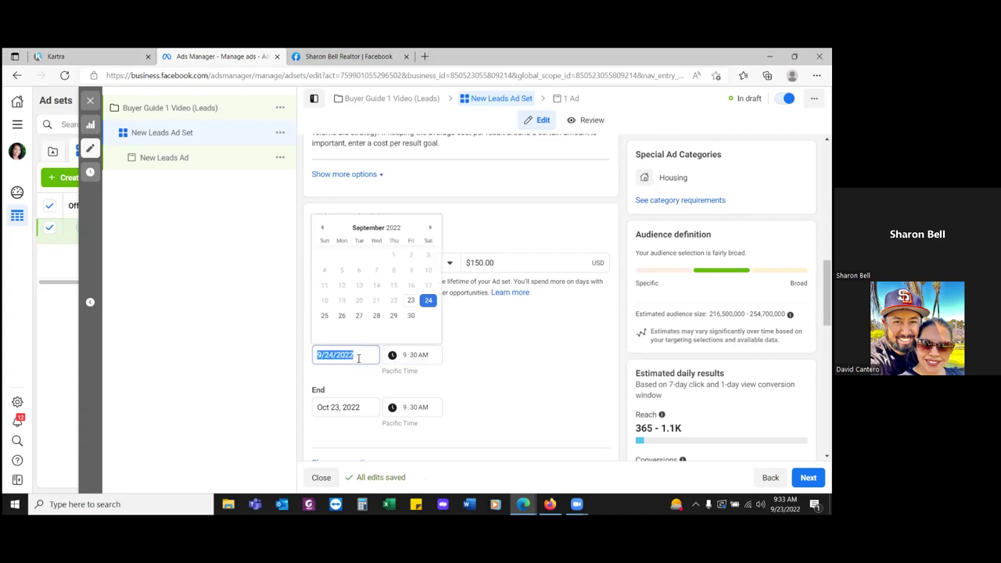
click(429, 302)
click(406, 358)
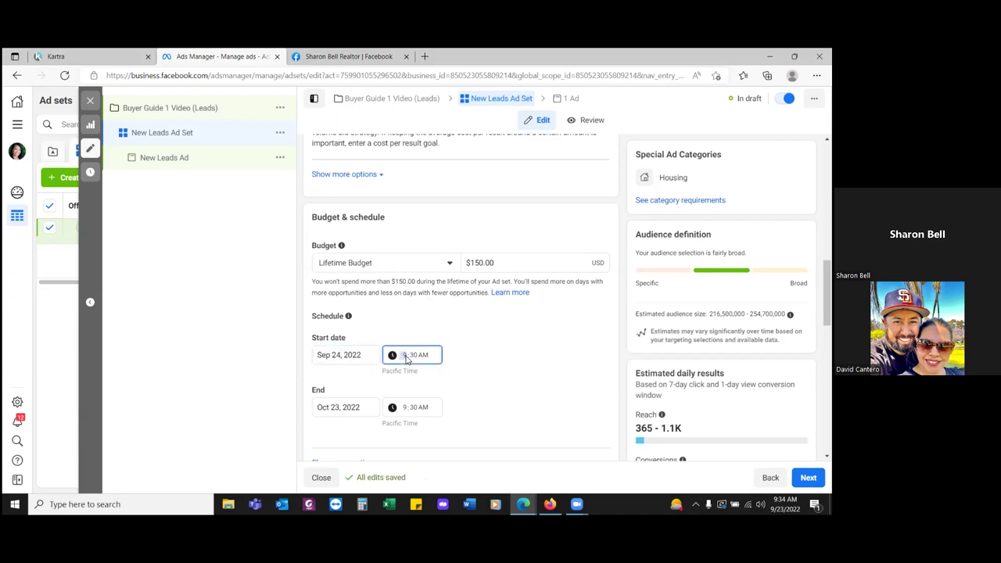
text(6:)
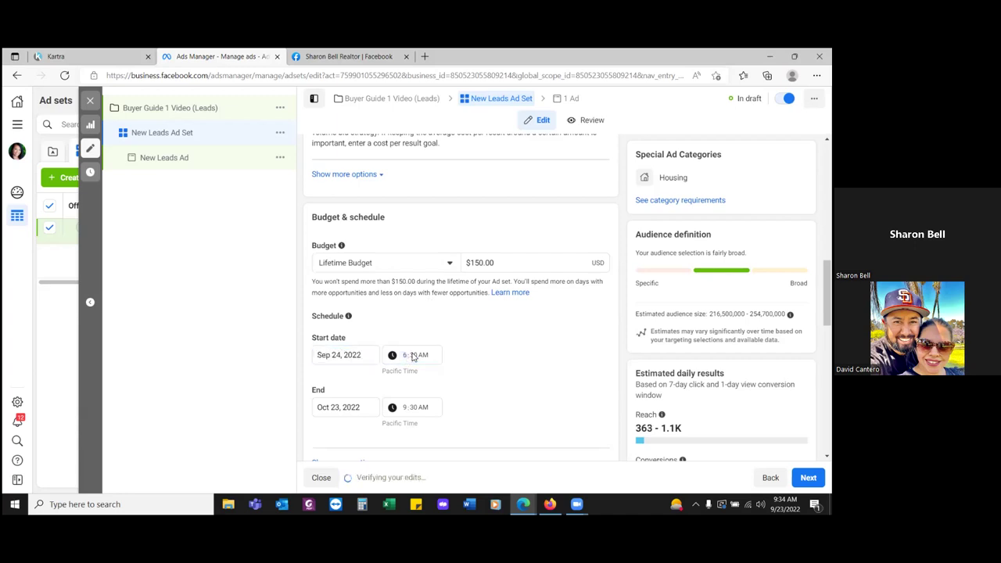
text(00)
click(498, 324)
- Set the ad set end date to Oct 8, 2022
scroll(514, 366, down, 1)
click(358, 360)
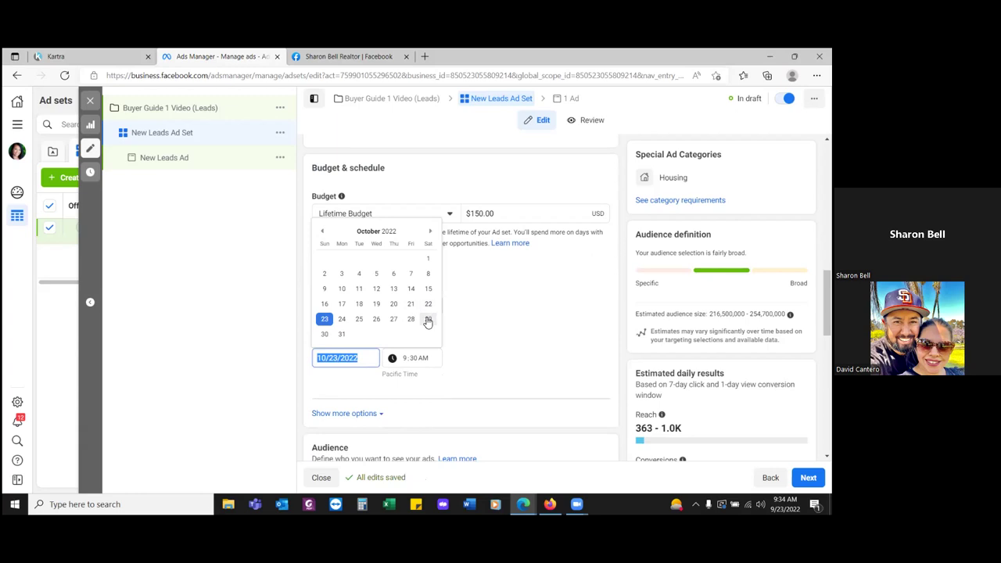
click(505, 305)
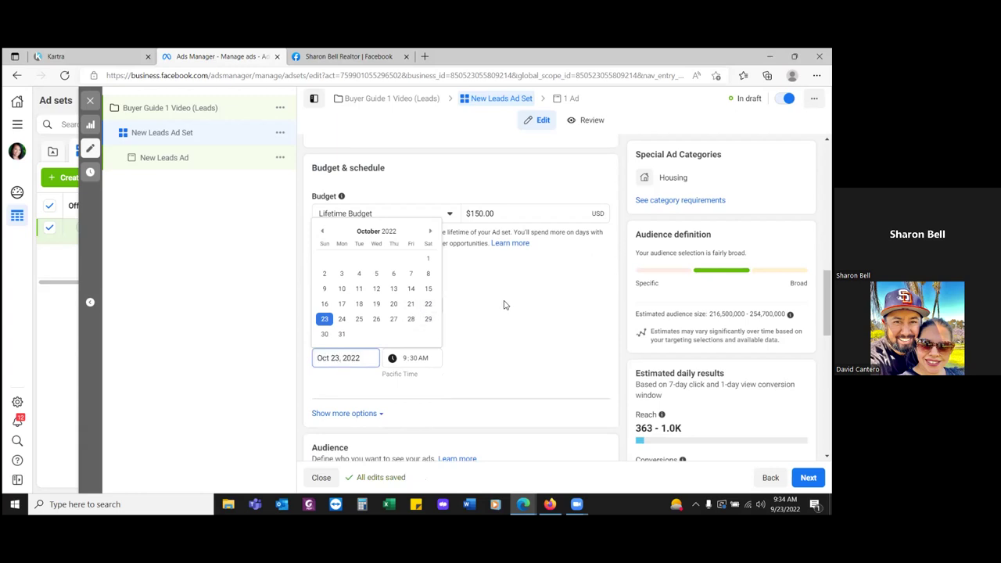
click(364, 358)
click(322, 231)
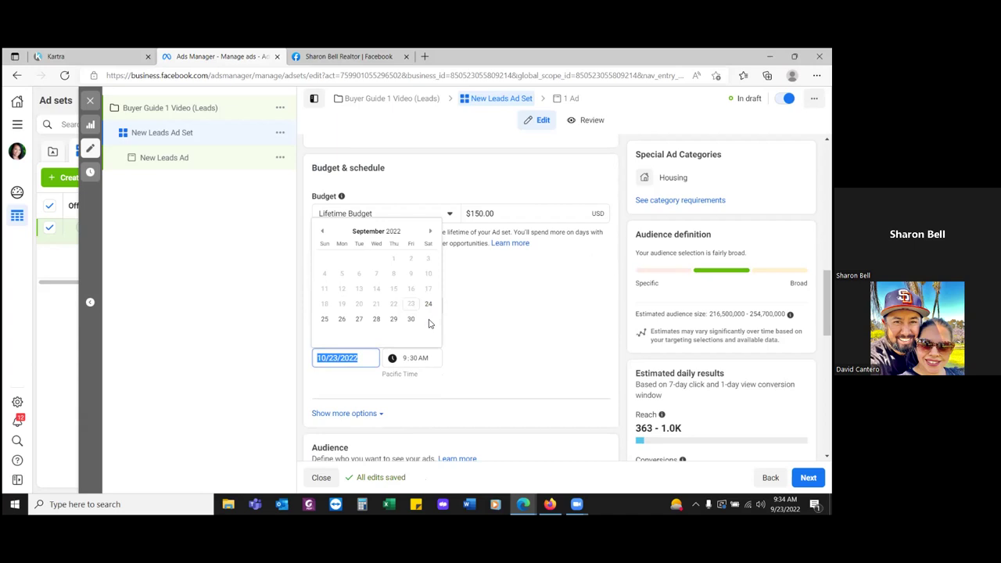
click(430, 231)
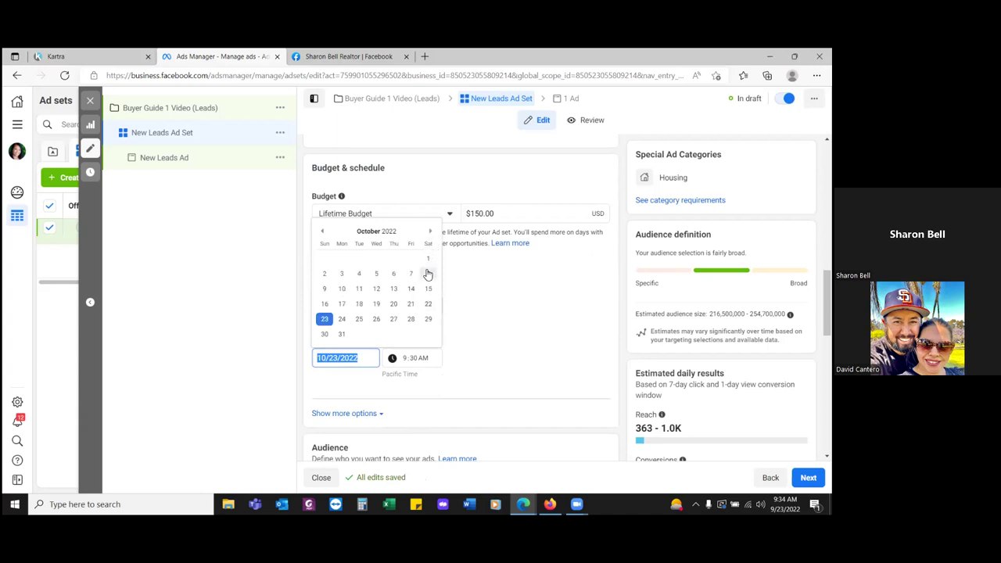
click(428, 275)
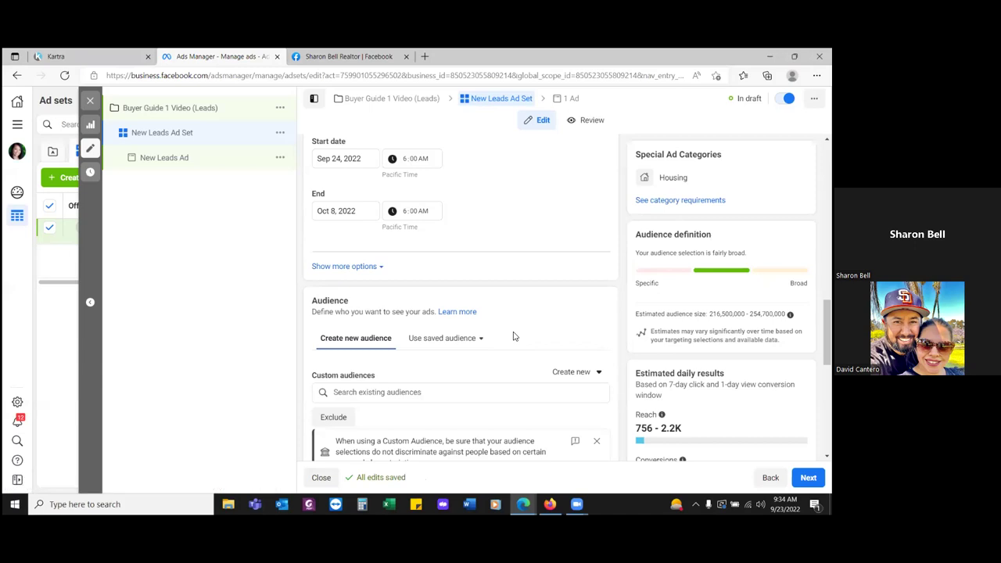
scroll(514, 337, down, 1)
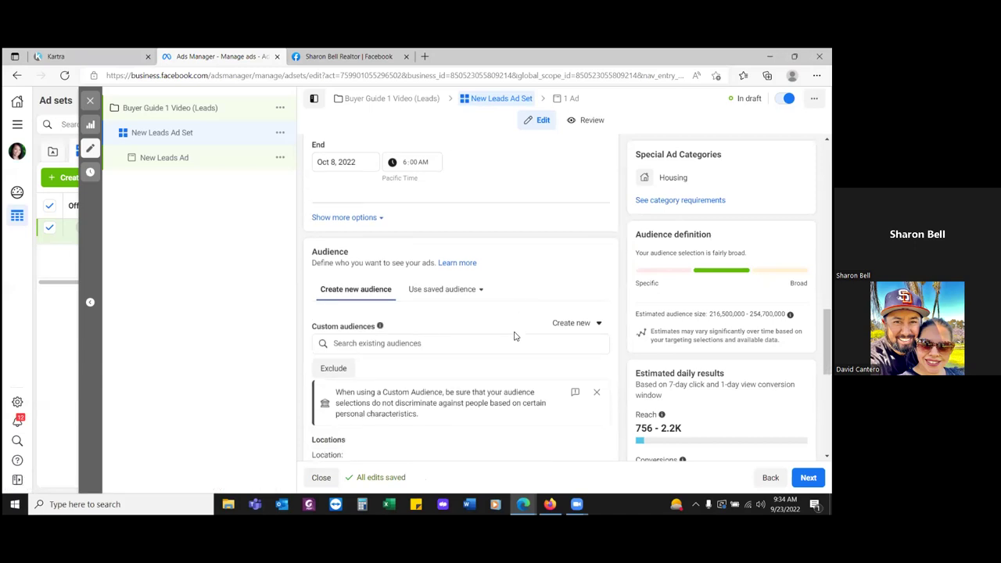
- Browse existing audiences on the Custom Audience and All tabs to list Intro Video (Thru Play)
click(485, 348)
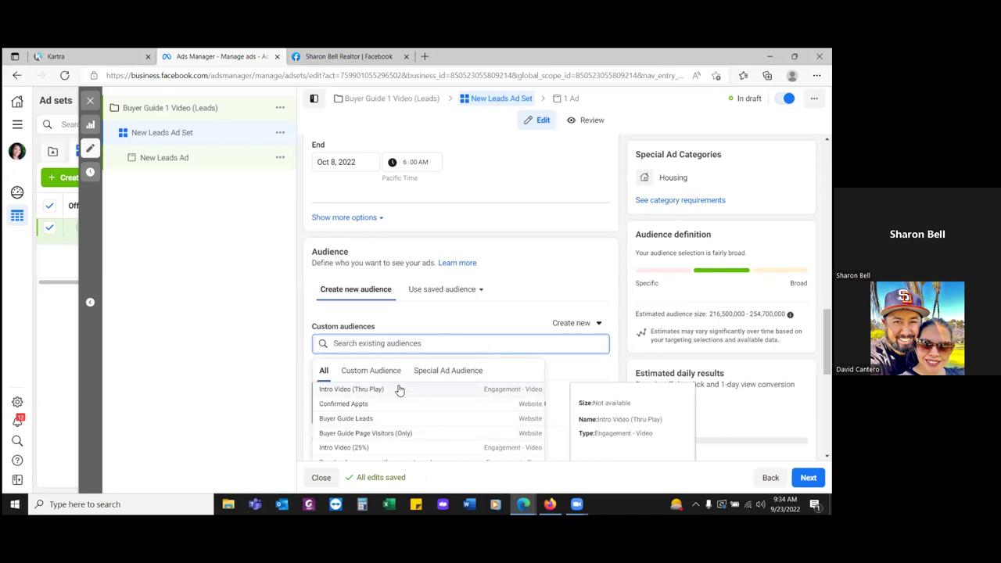
click(462, 373)
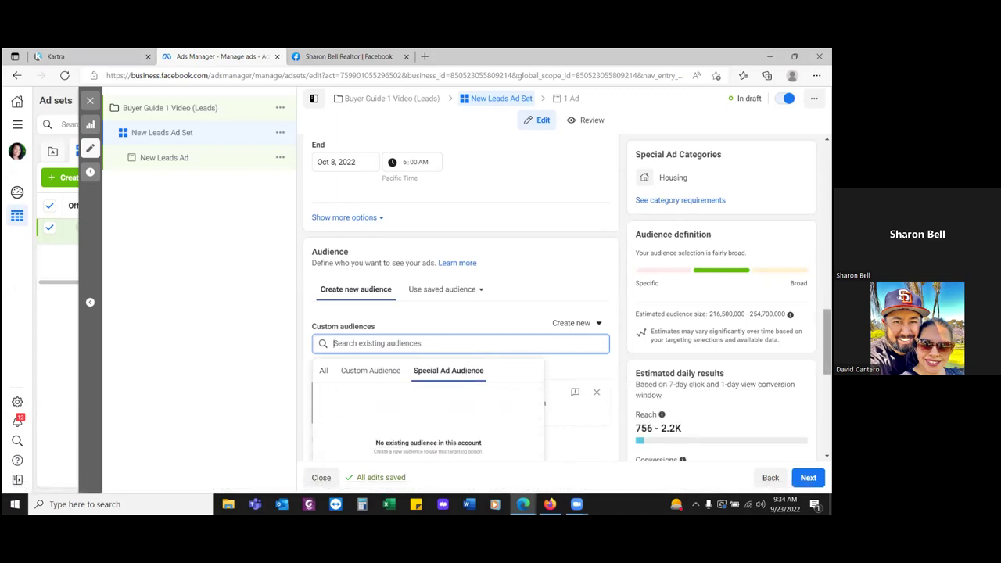
scroll(461, 313, down, 2)
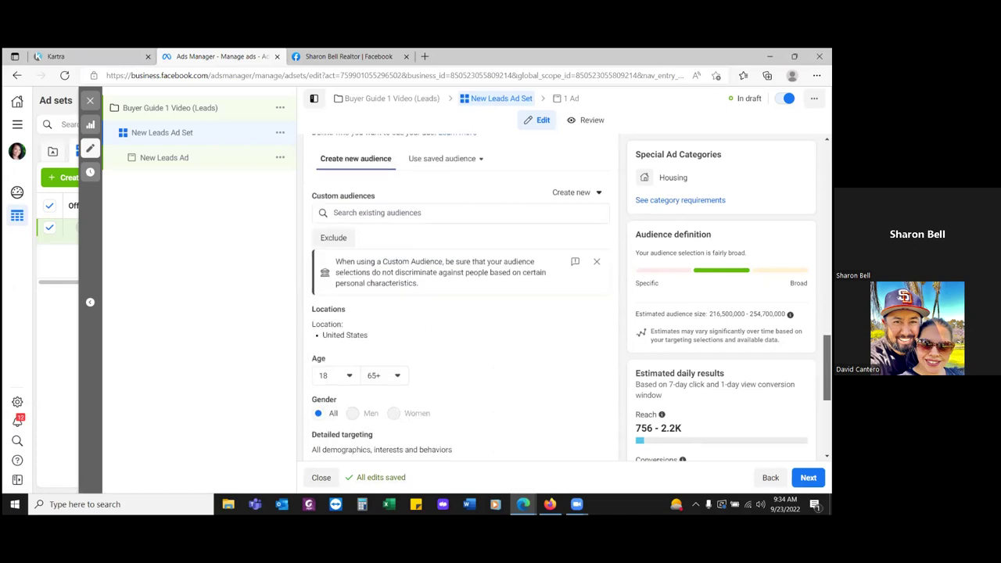
click(373, 214)
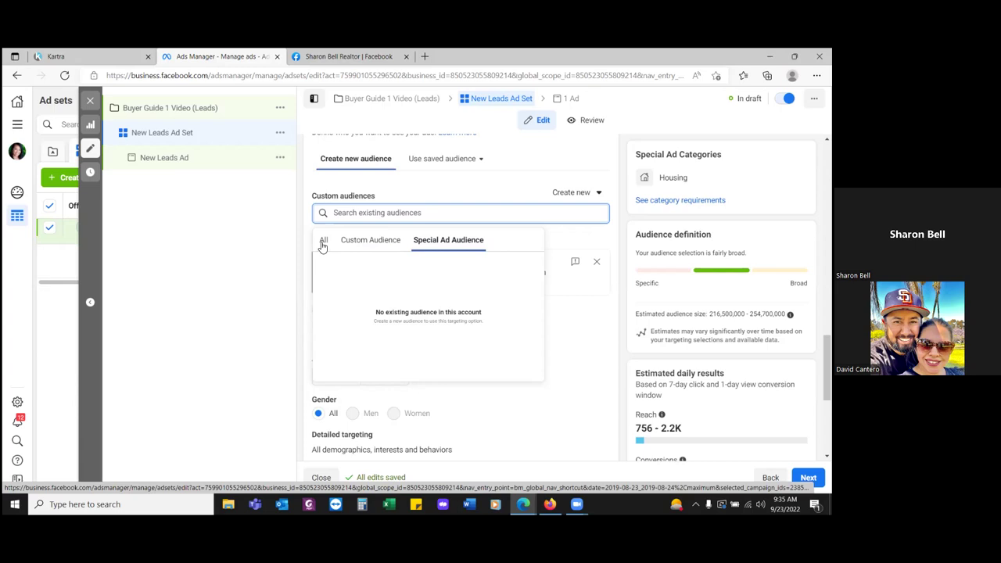
click(383, 246)
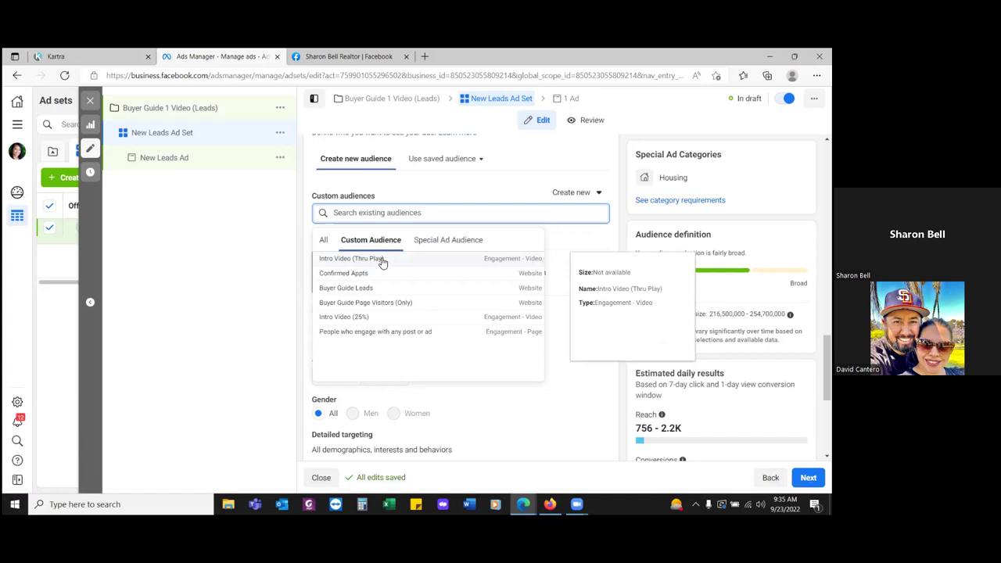
click(324, 240)
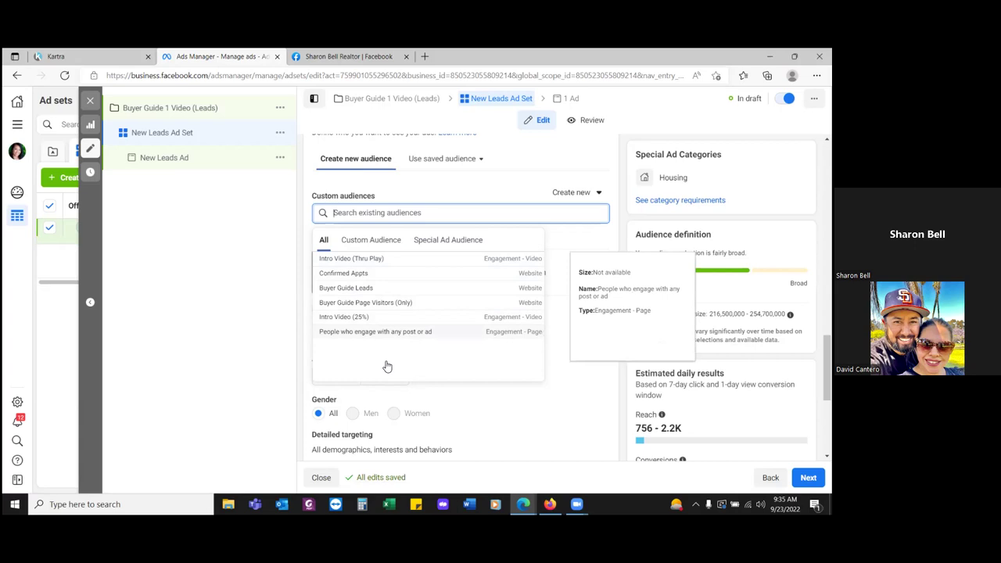
- Add 'Intro Video (Thru Play)' as the ad set's custom audience
click(354, 259)
click(353, 259)
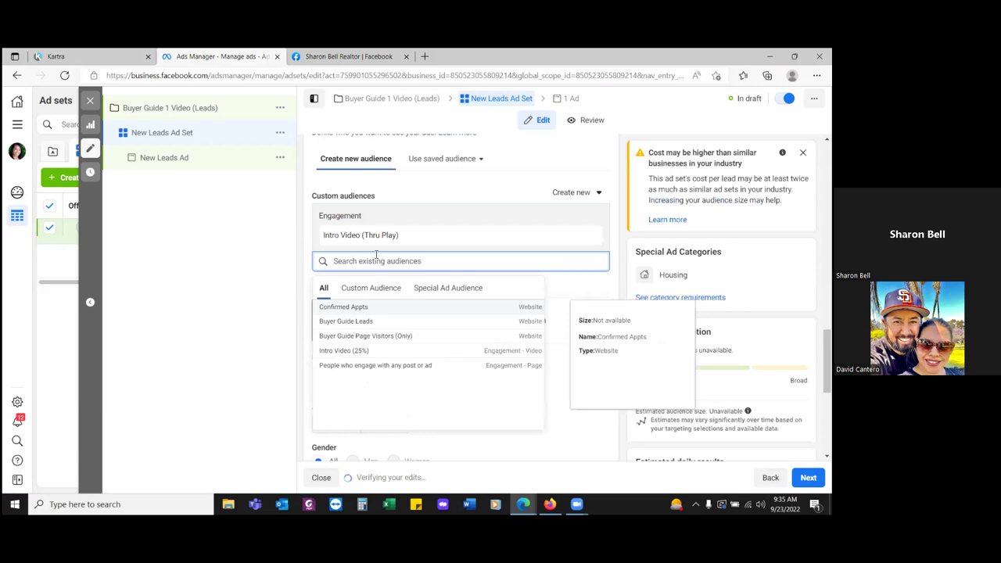
click(262, 260)
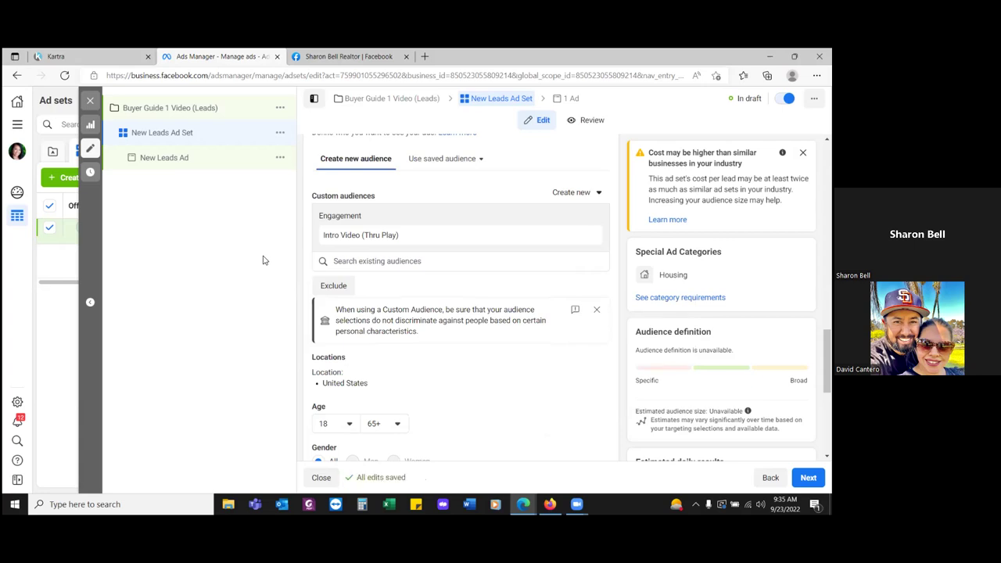
click(430, 258)
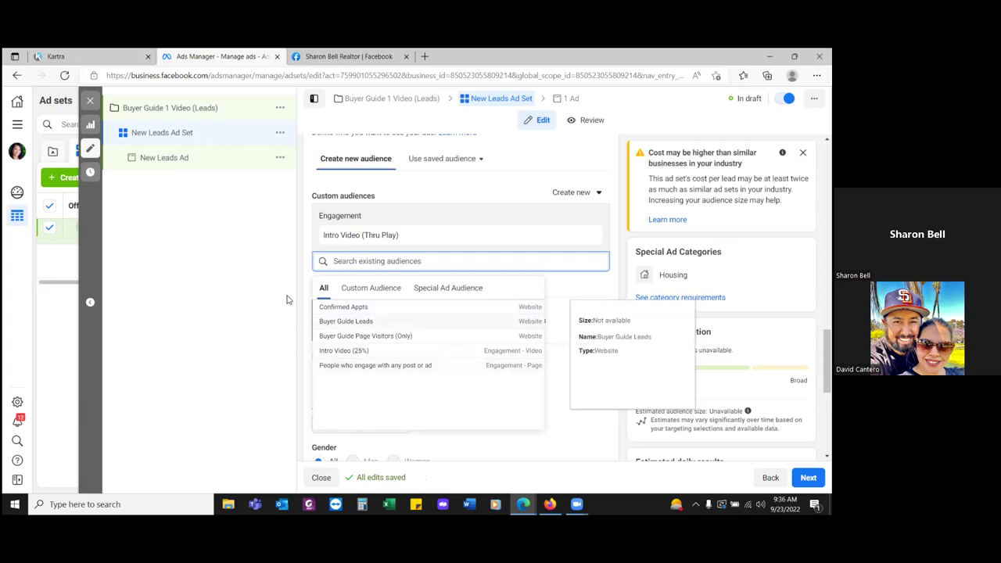
click(253, 271)
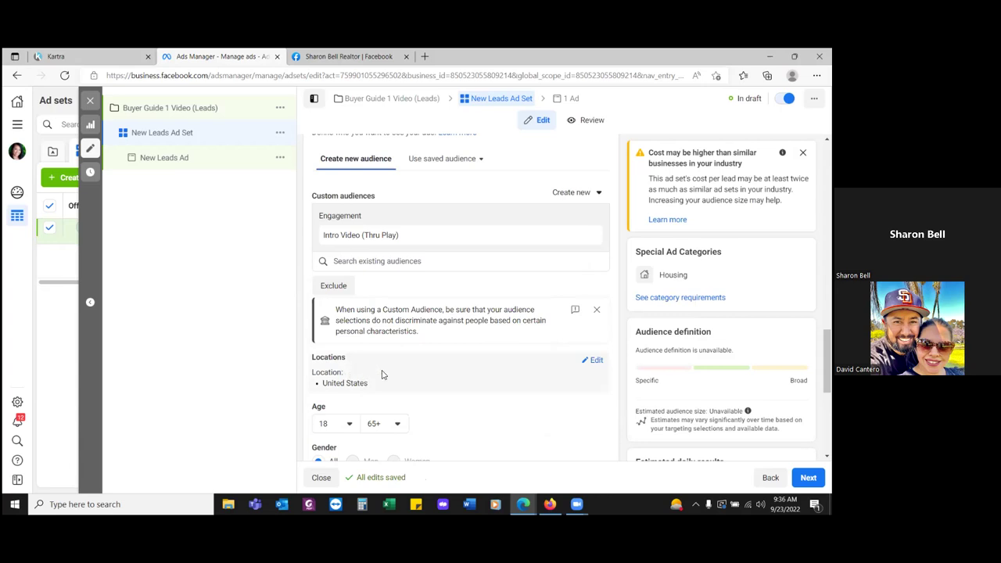
- Remove United States from the ad set's target locations
click(592, 360)
scroll(520, 360, down, 3)
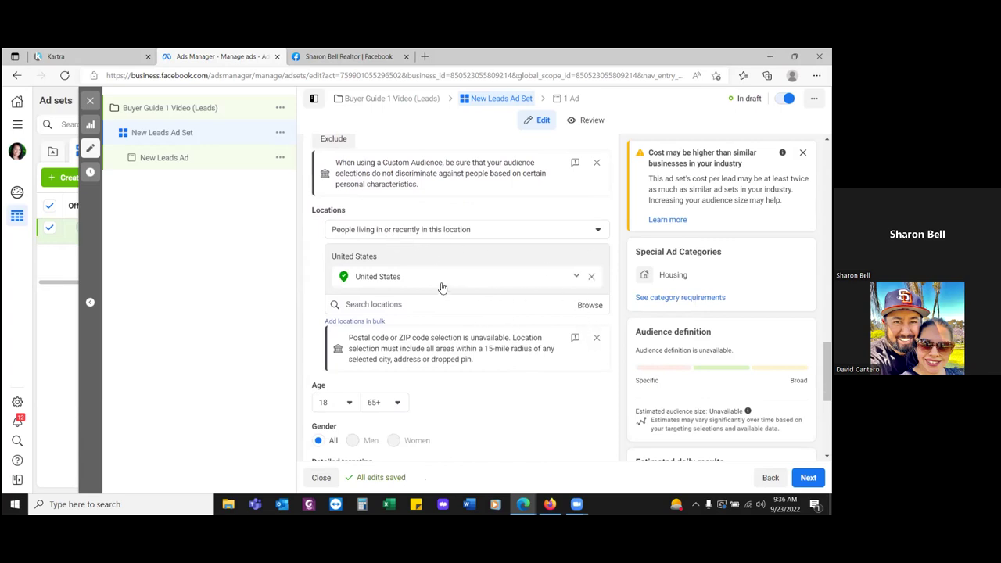
click(592, 279)
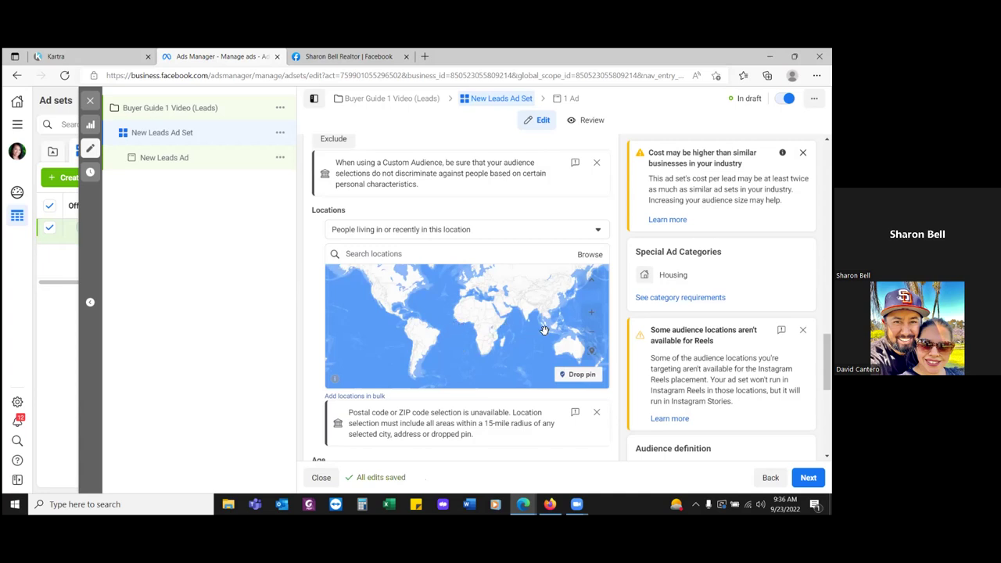
scroll(587, 322, down, 3)
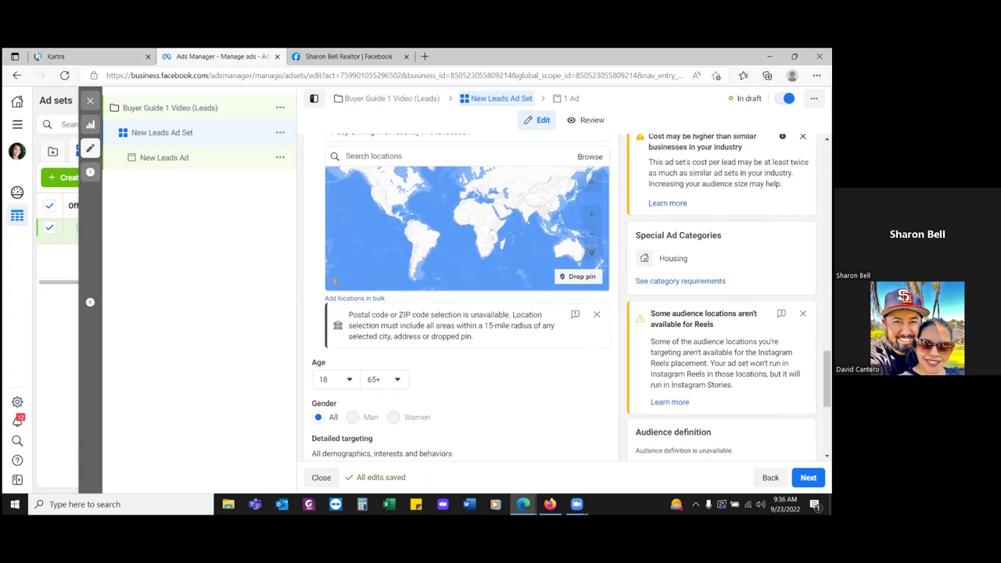
scroll(461, 297, up, 1)
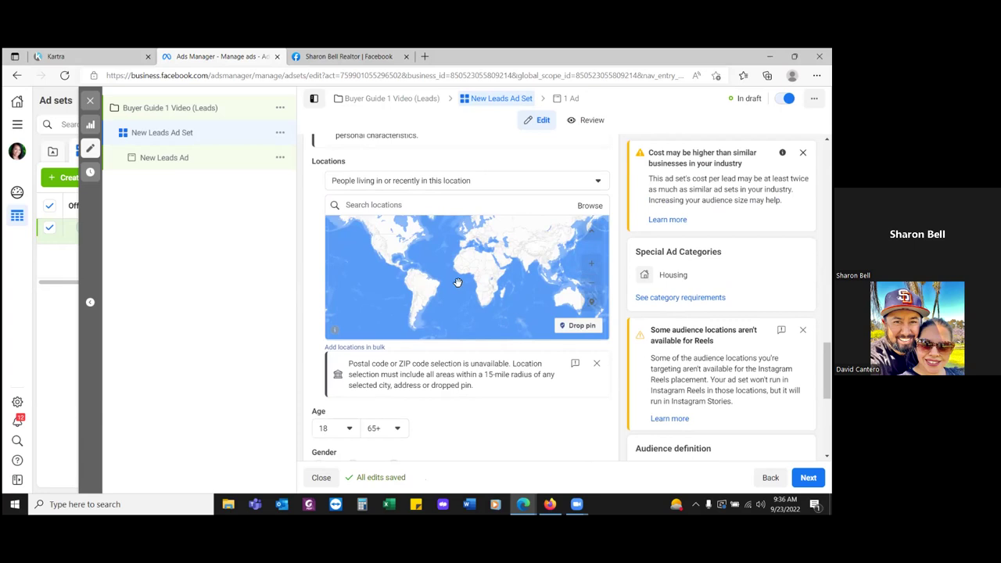
- Keep the location type as 'People living in or recently in this location'
click(462, 181)
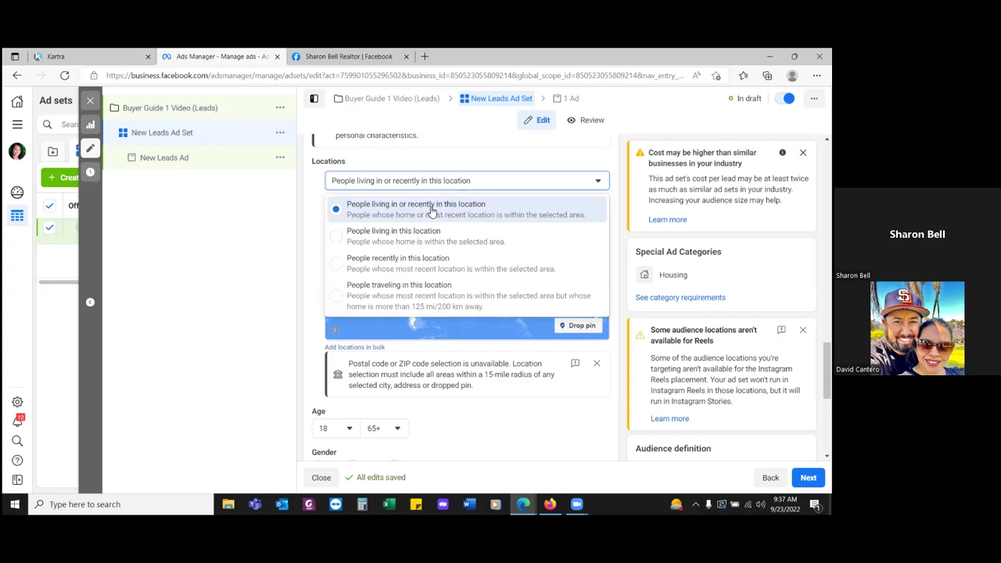
click(431, 210)
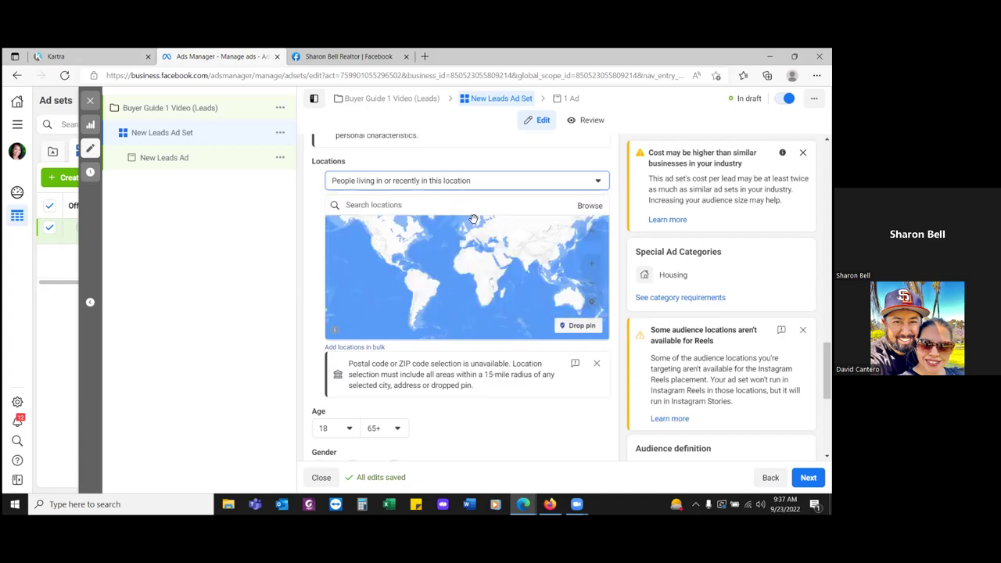
click(444, 209)
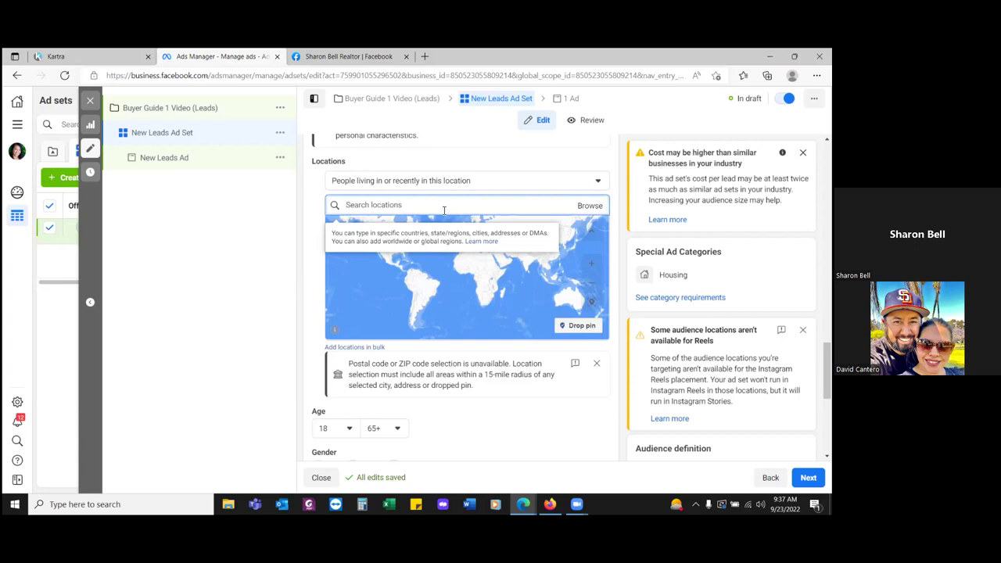
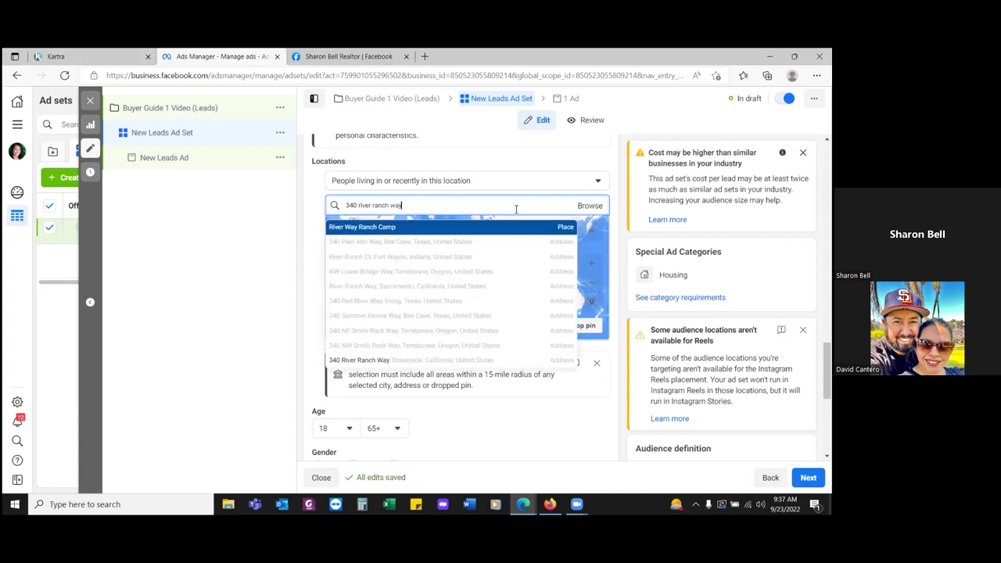
- Add 'Oceanside, California, United States' (City) as the location, radius +15 mi
click(590, 206)
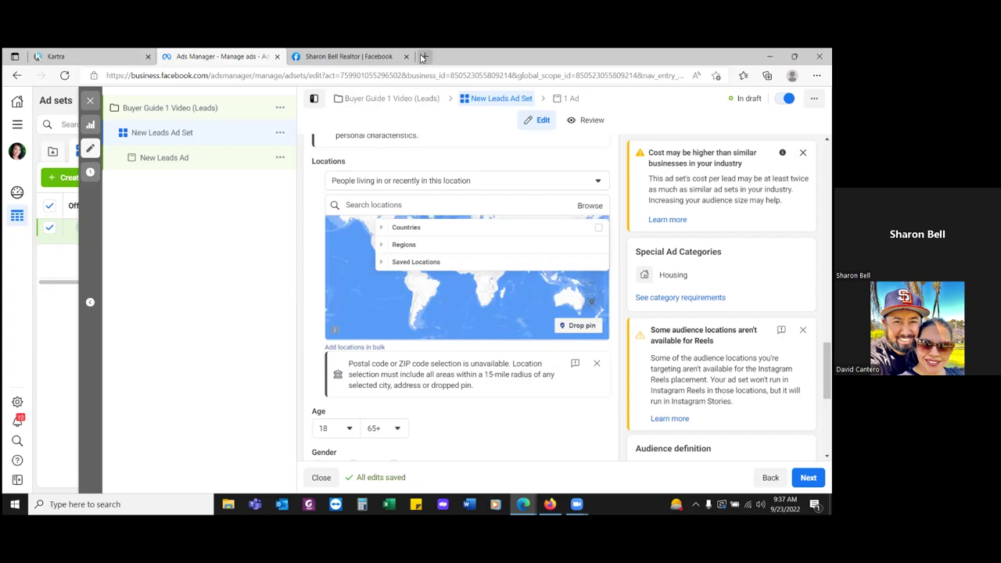
text(Oceanside)
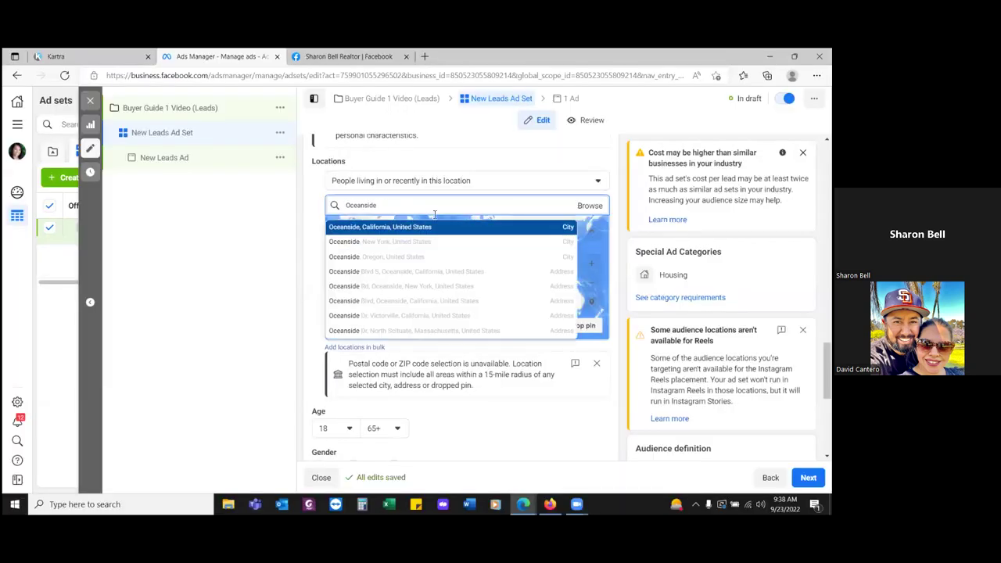
click(414, 227)
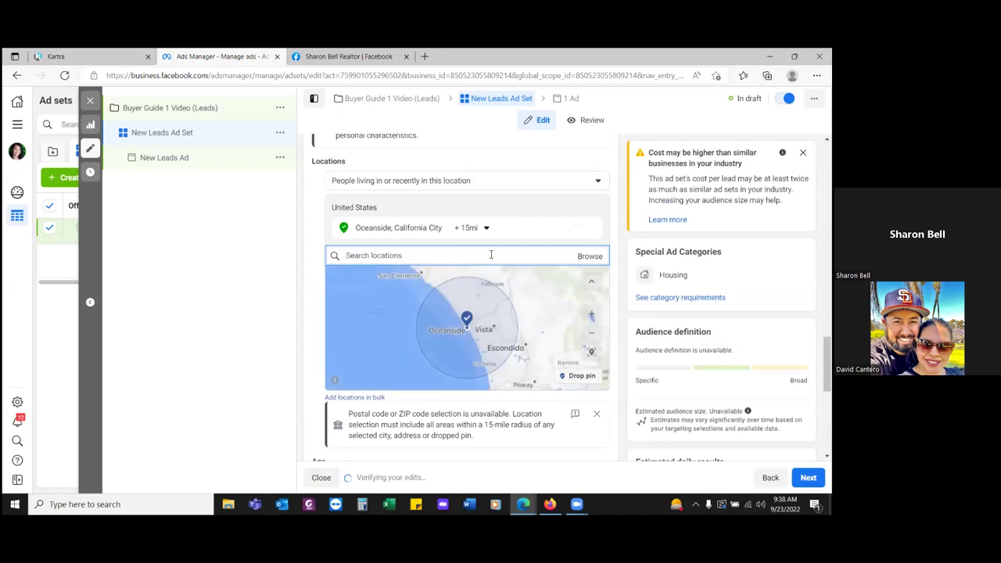
- Change the Oceanside location radius from 15 to 40 miles
click(483, 227)
double_click(524, 278)
text(50)
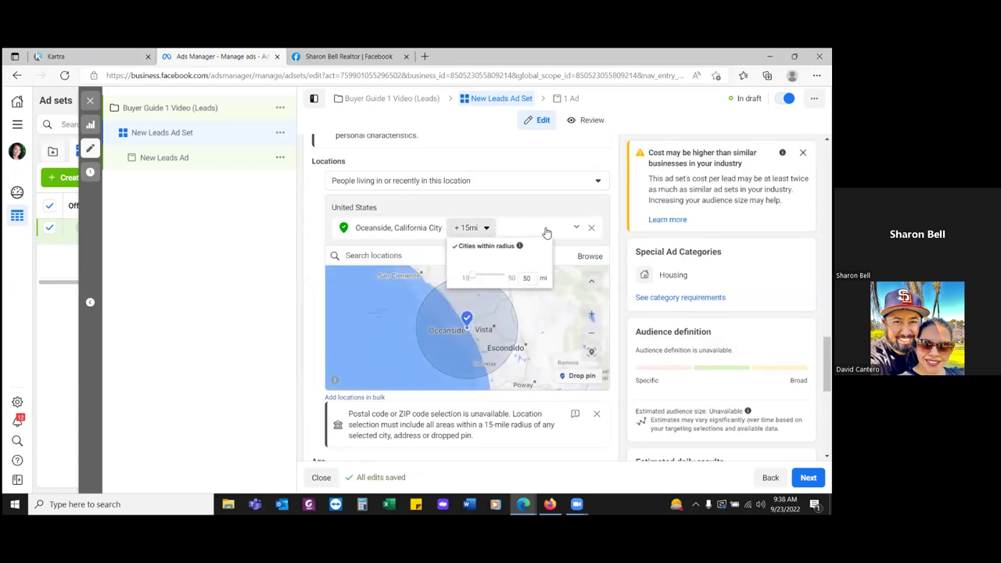
click(277, 248)
click(482, 228)
key(BackSpace)
text(50)
key(Return)
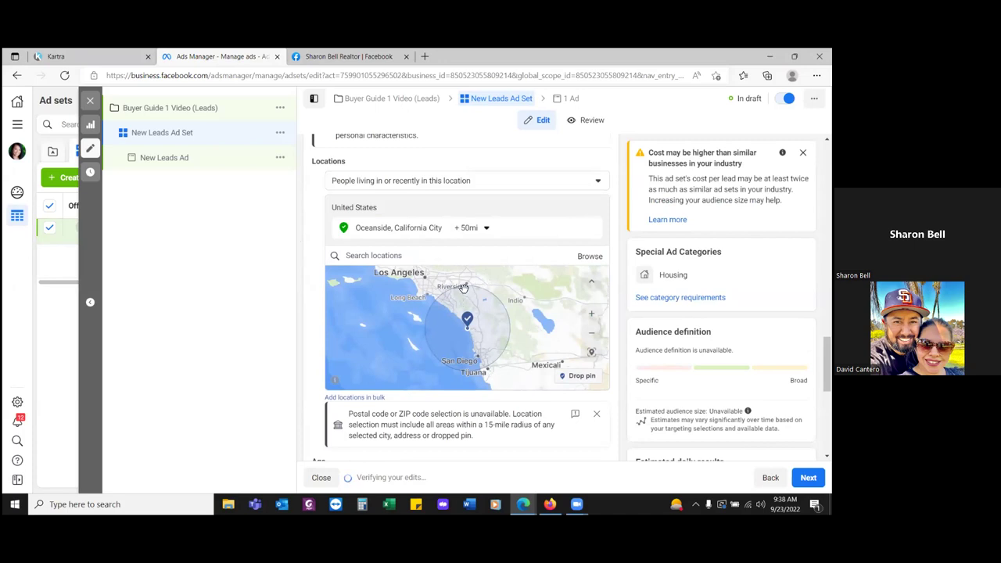
click(486, 227)
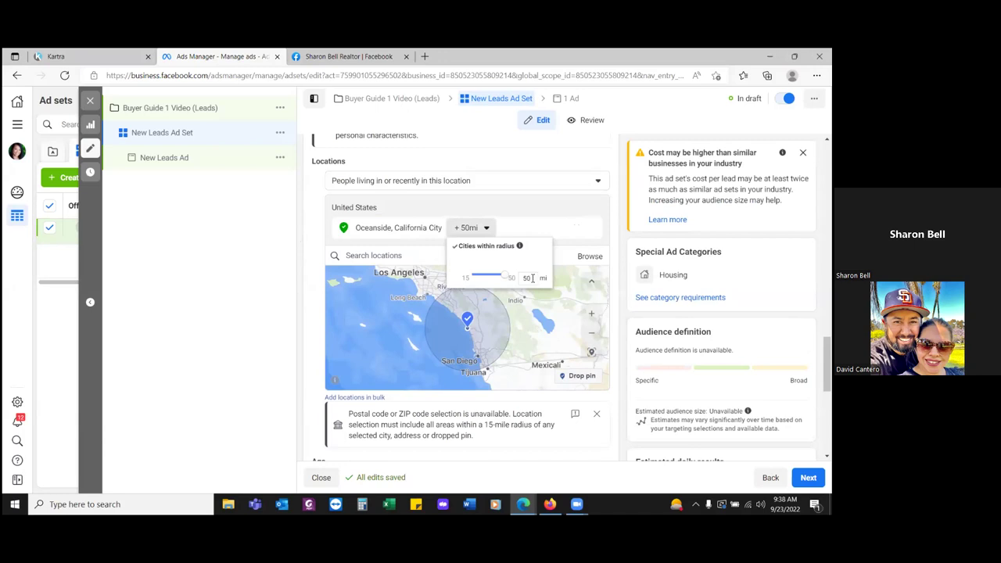
drag(533, 278, 513, 288)
text(40)
key(Return)
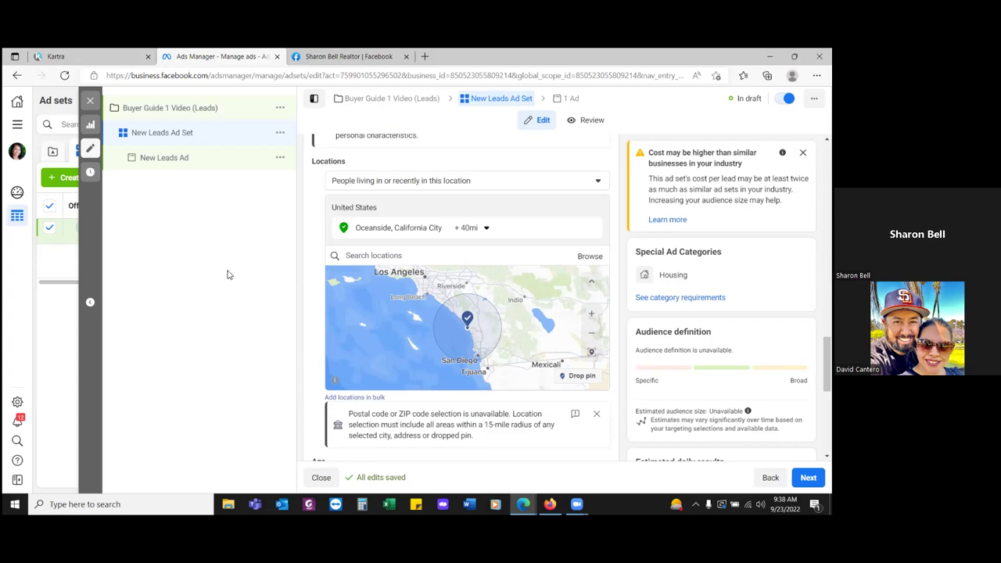
- Replace the ad set name 'New Leads Ad Set' with 'Oceanside 40miles'
scroll(437, 244, up, 4)
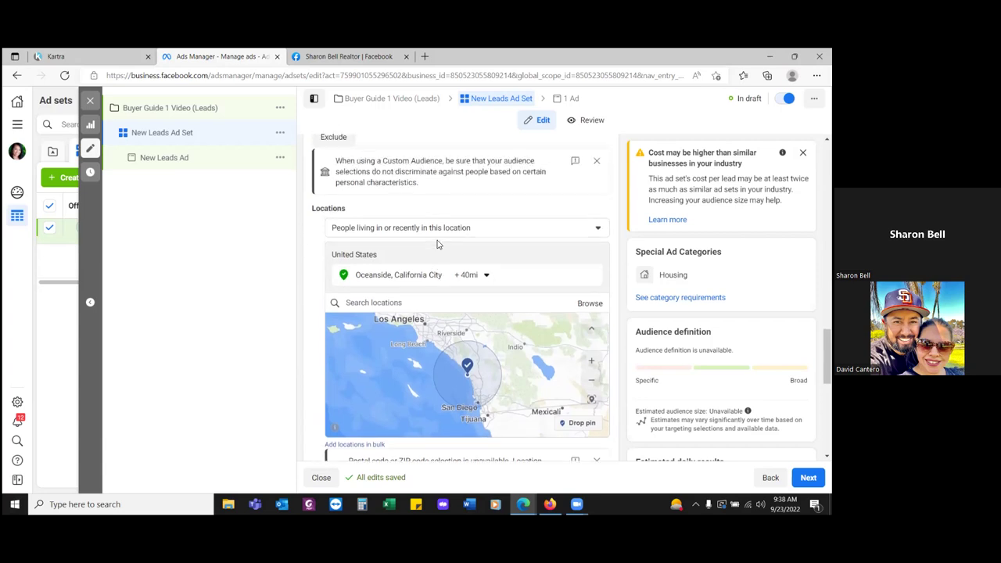
scroll(437, 245, up, 15)
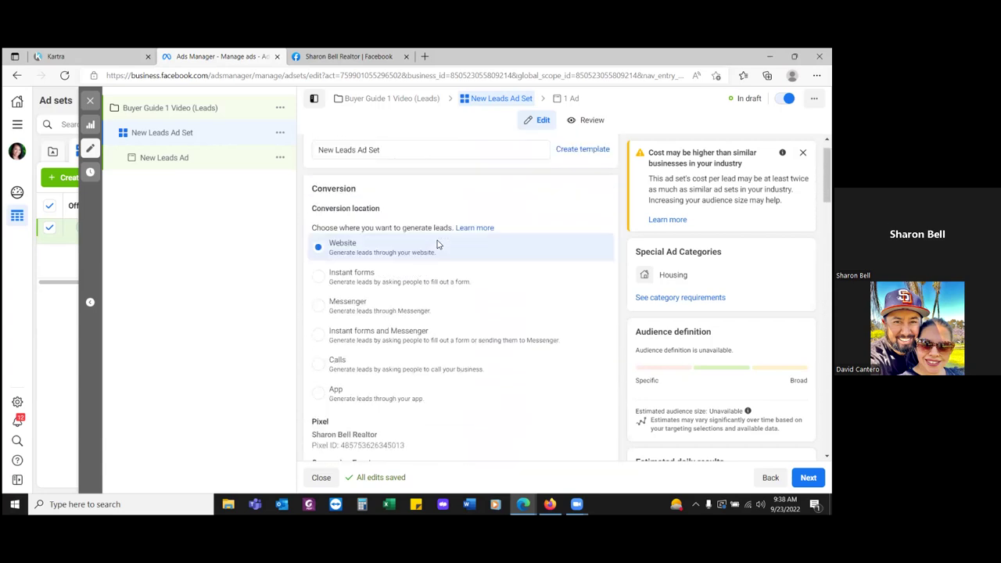
drag(390, 183, 289, 186)
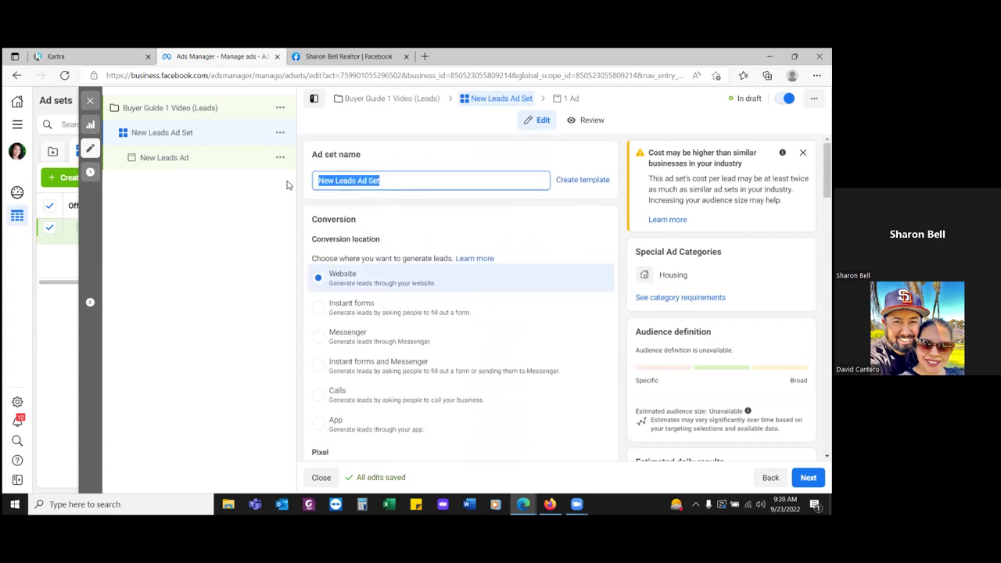
text(Oeans)
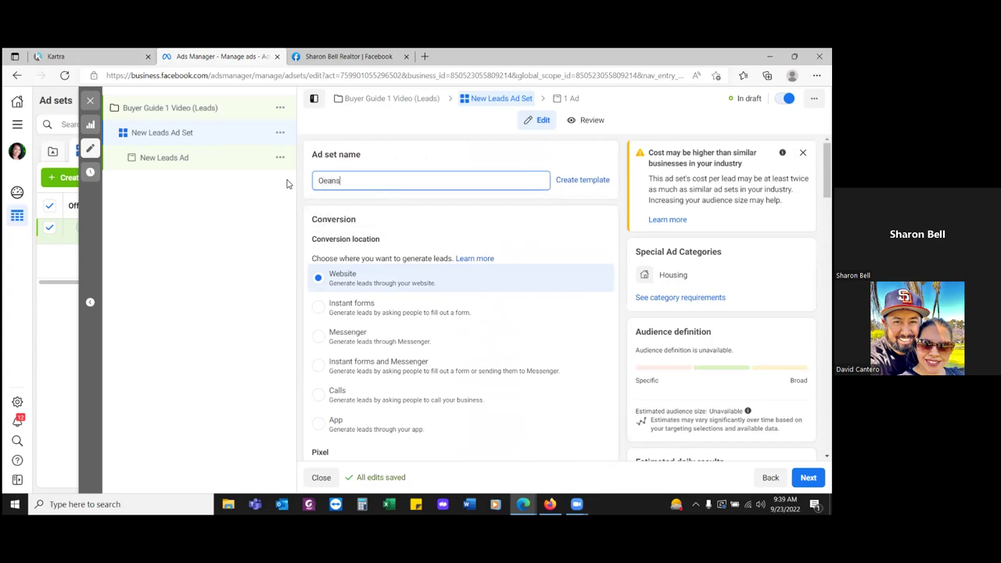
text(ide 40+miles)
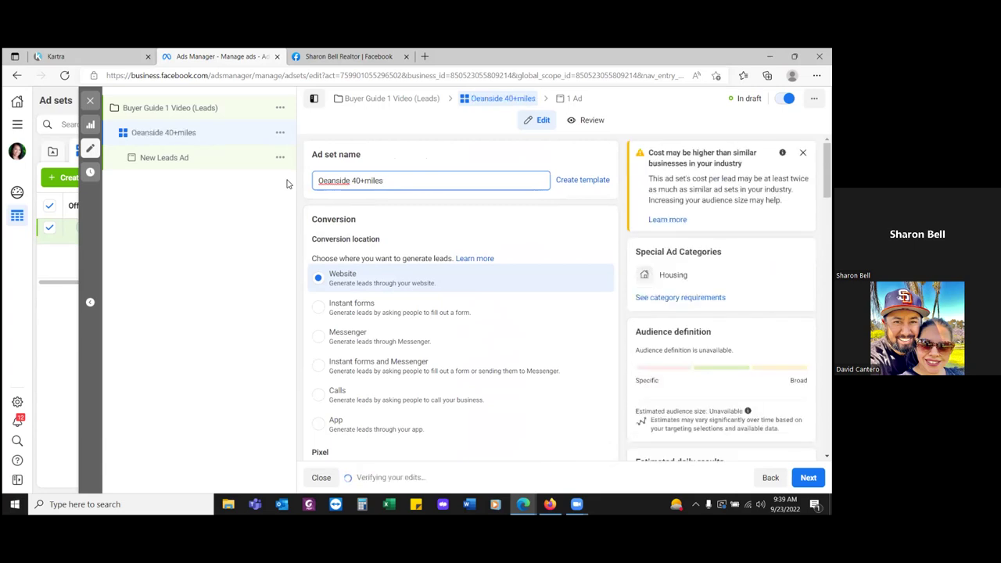
key(BackSpace)
key(BackSpace)
key(BackSpace)
key(BackSpace)
key(BackSpace)
key(BackSpace)
key(BackSpace)
key(BackSpace)
key(BackSpace)
key(BackSpace)
key(BackSpace)
key(BackSpace)
key(BackSpace)
key(BackSpace)
key(BackSpace)
key(BackSpace)
text(ceansd)
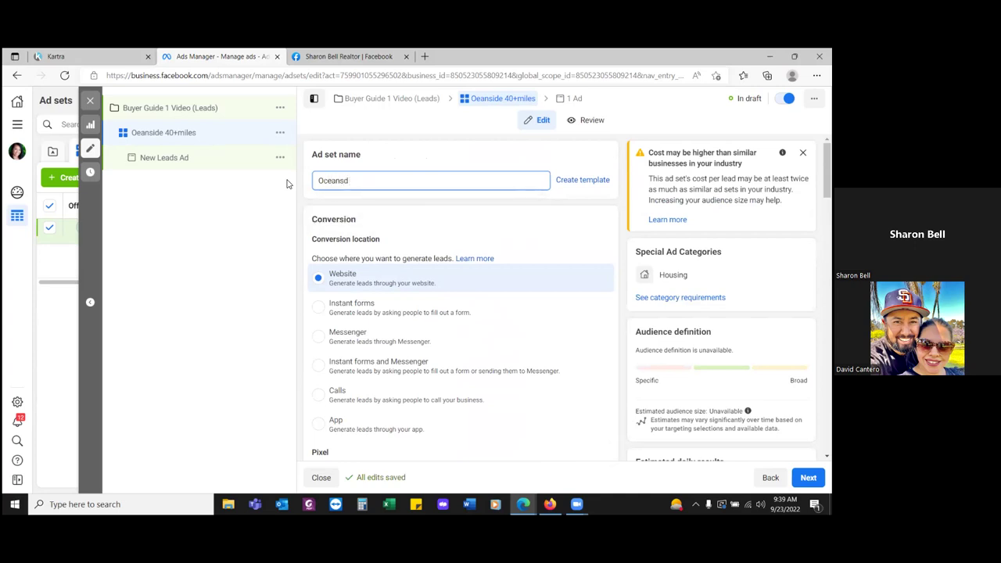
key(BackSpace)
text(ide 4)
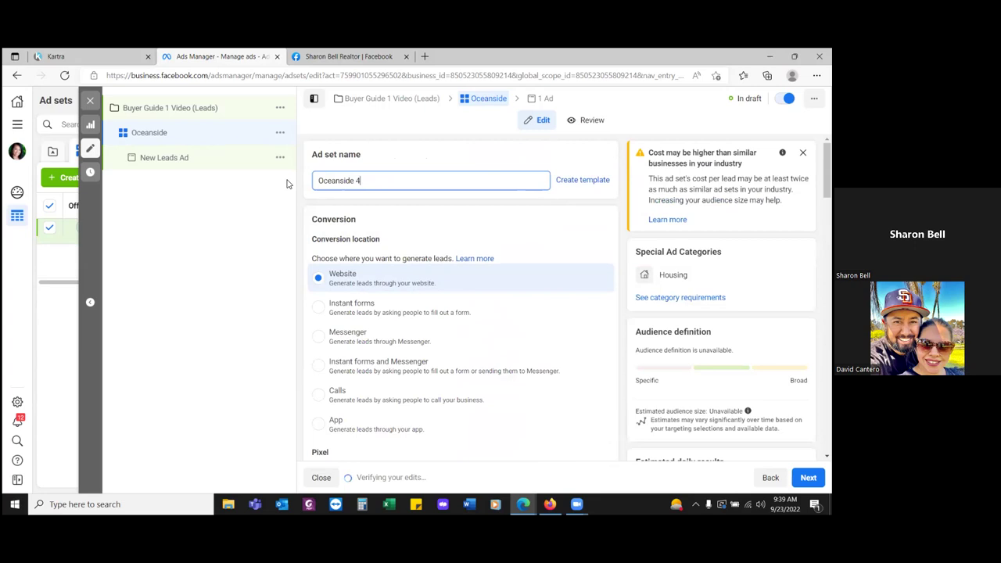
text(0miles)
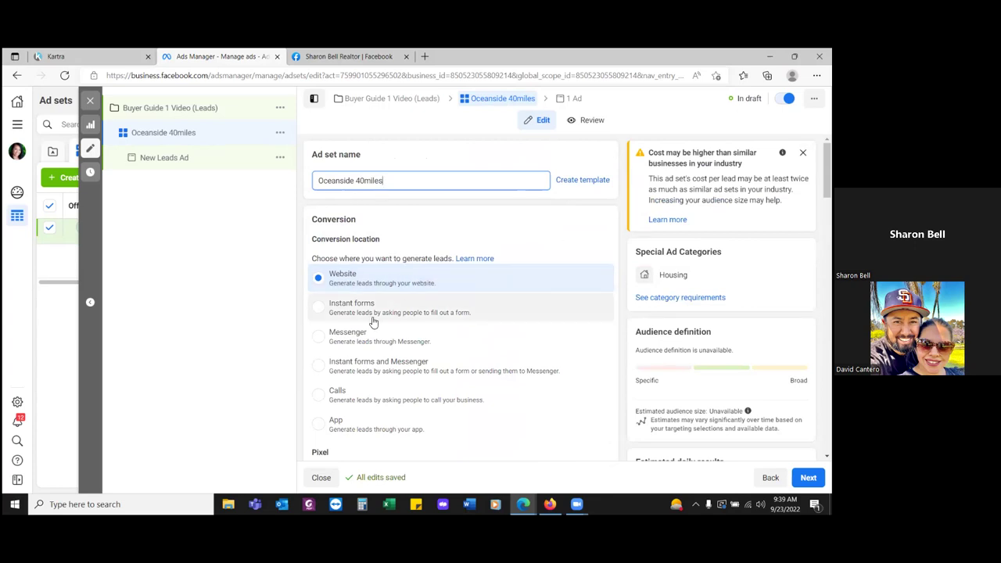
scroll(394, 333, down, 3)
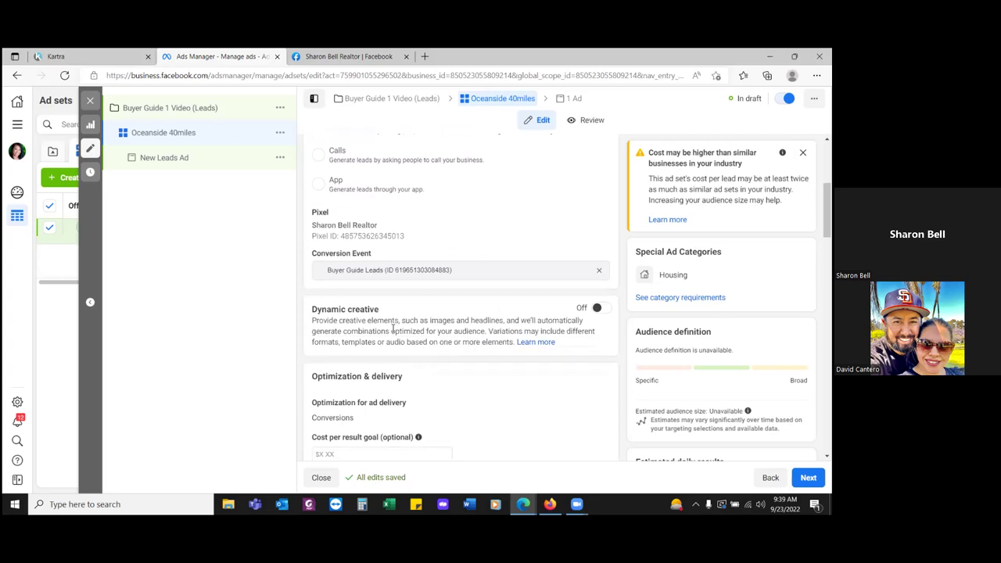
scroll(393, 329, down, 5)
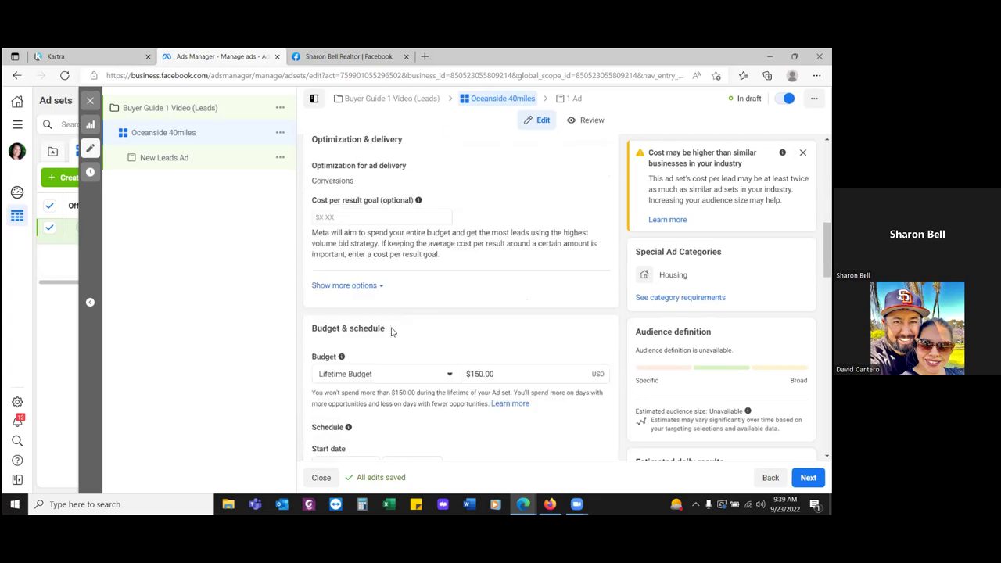
scroll(392, 332, down, 5)
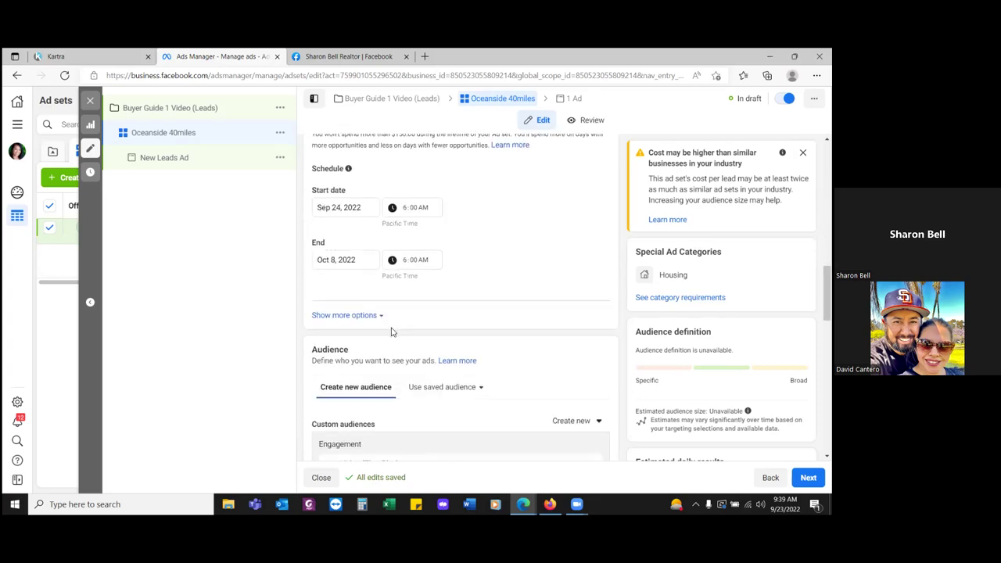
scroll(391, 331, down, 3)
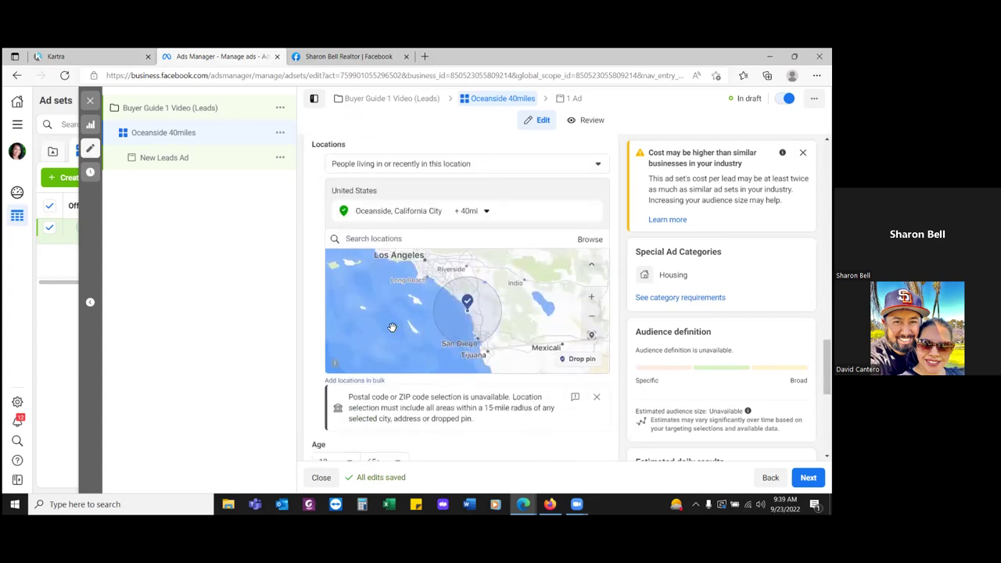
scroll(392, 326, down, 2)
scroll(392, 327, up, 5)
scroll(392, 327, down, 3)
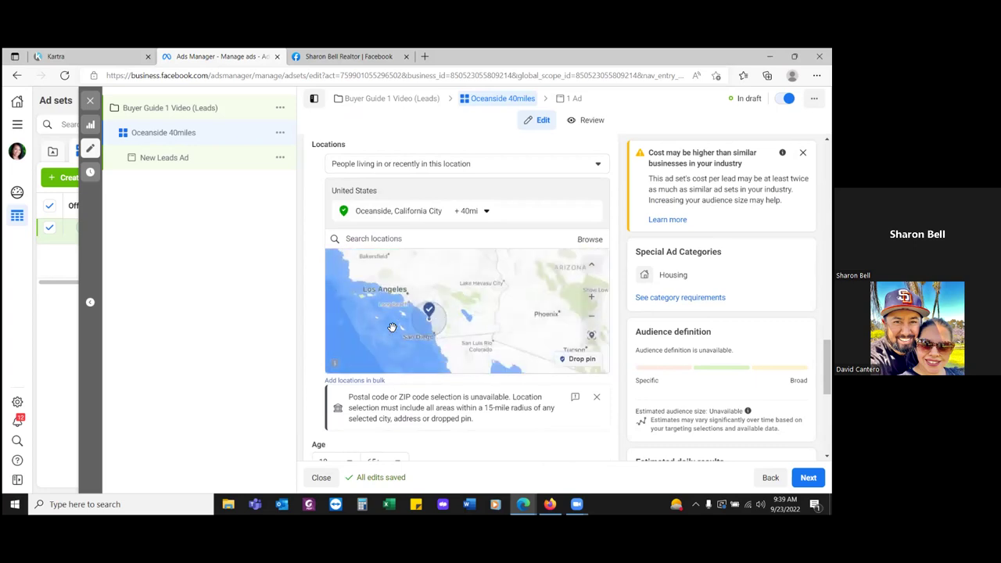
scroll(392, 327, up, 3)
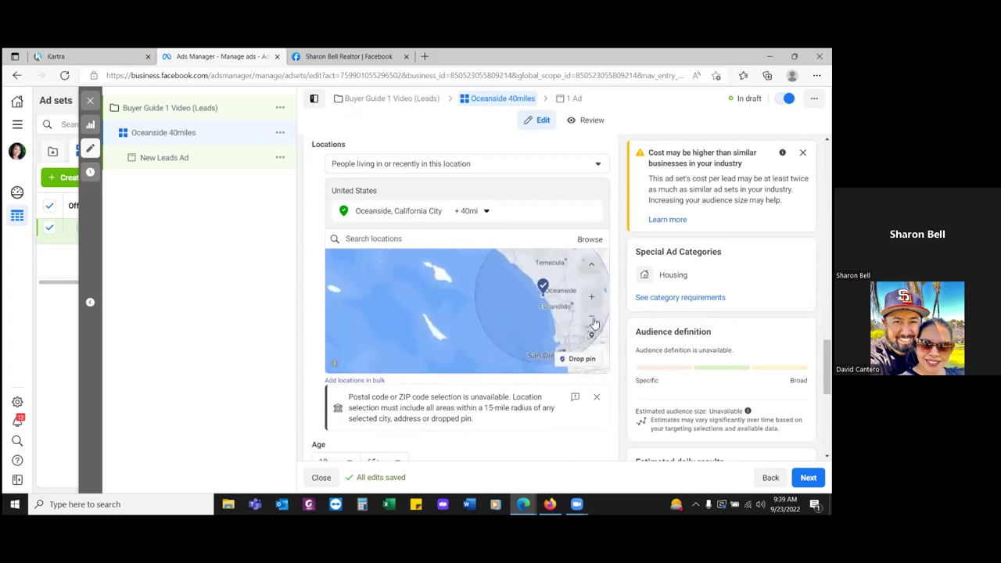
drag(435, 297, 342, 316)
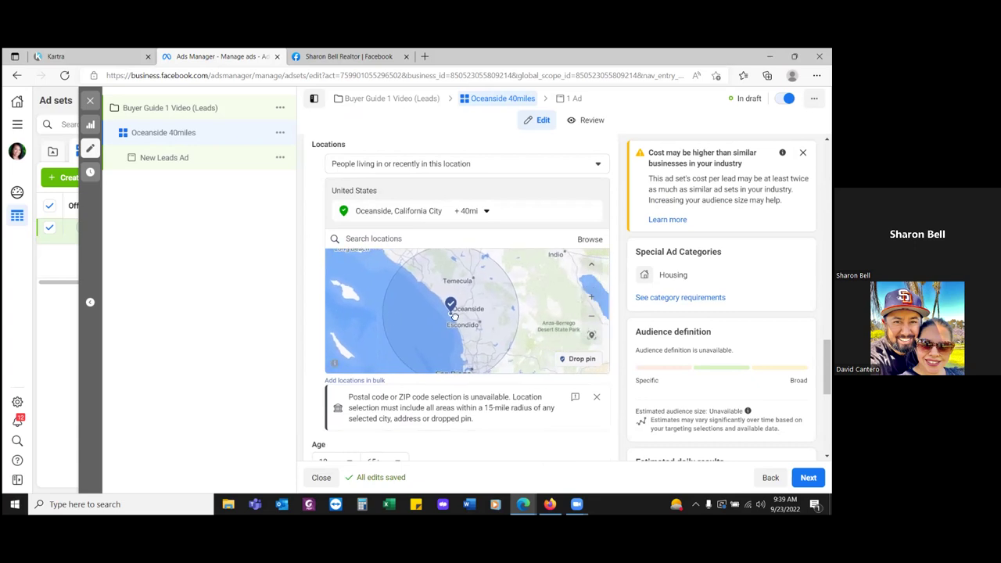
click(590, 322)
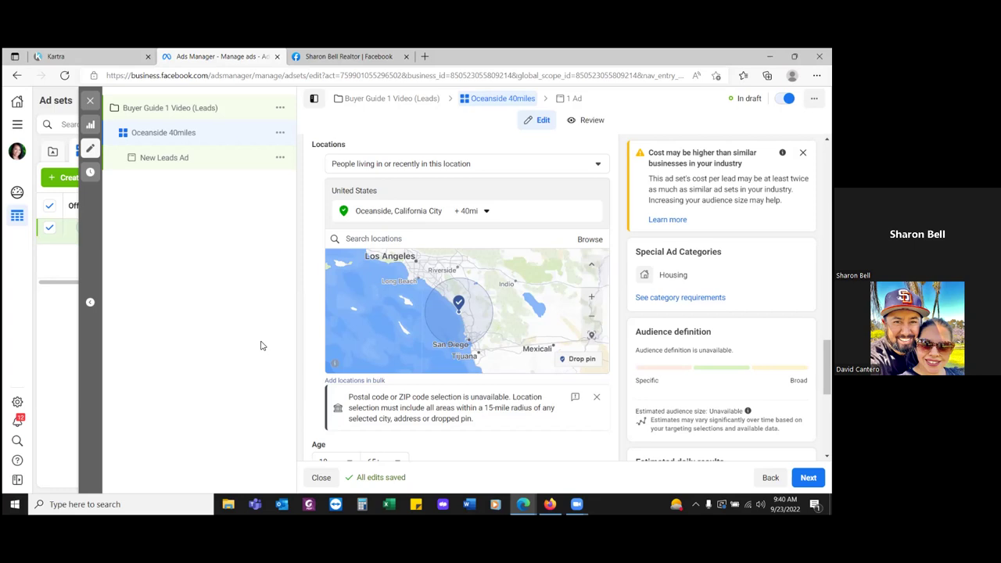
click(484, 217)
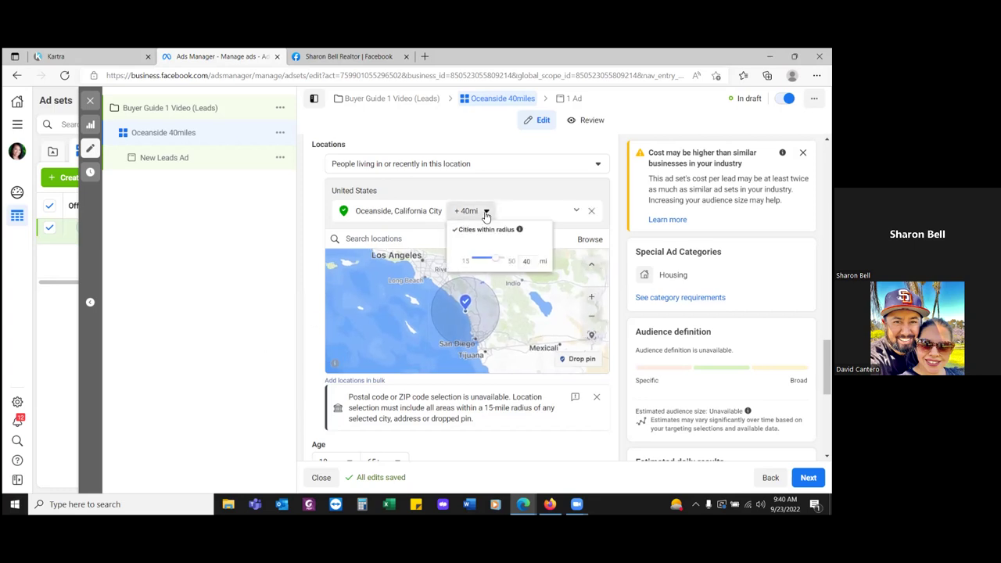
click(524, 260)
key(BackSpace)
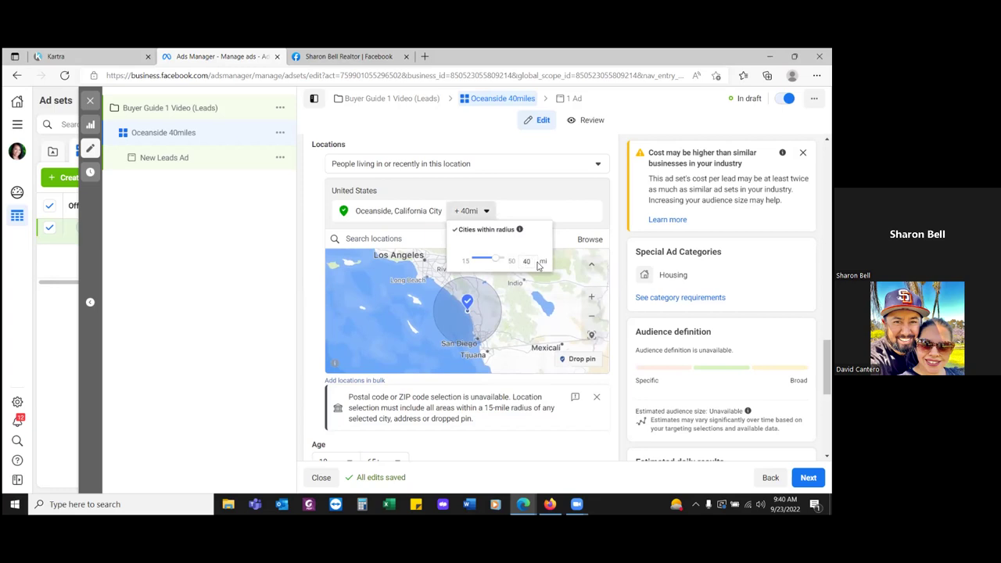
key(BackSpace)
text(30)
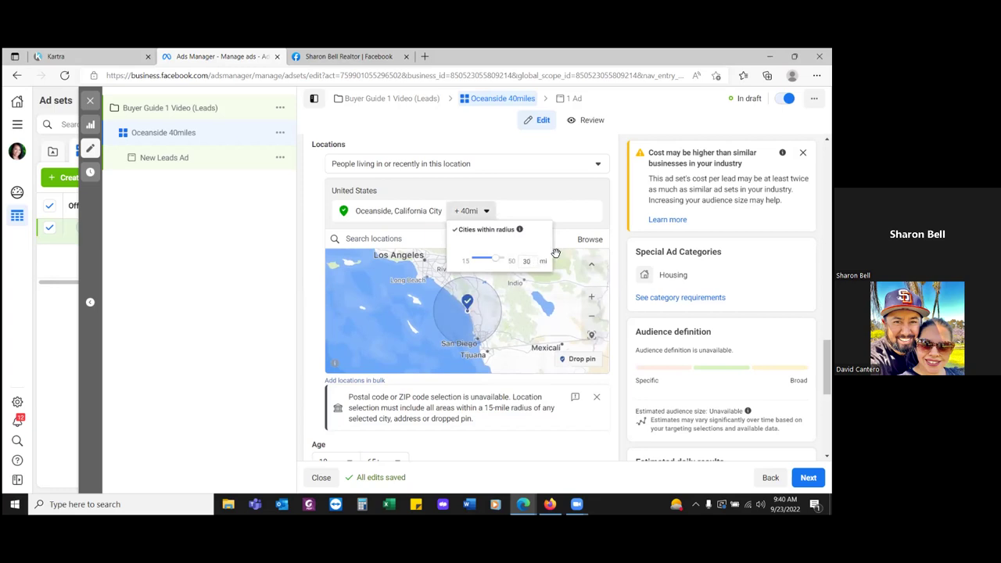
click(318, 207)
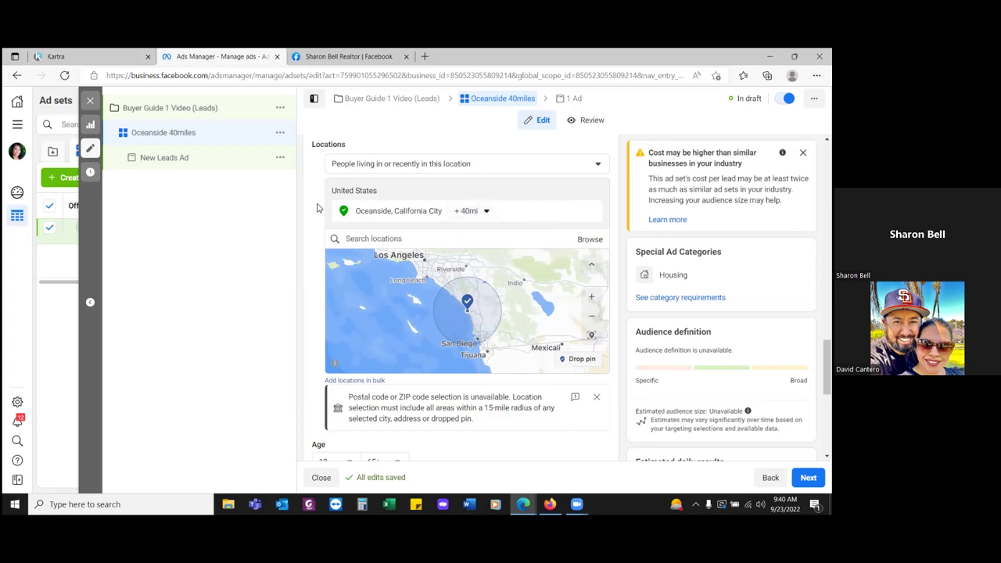
click(483, 211)
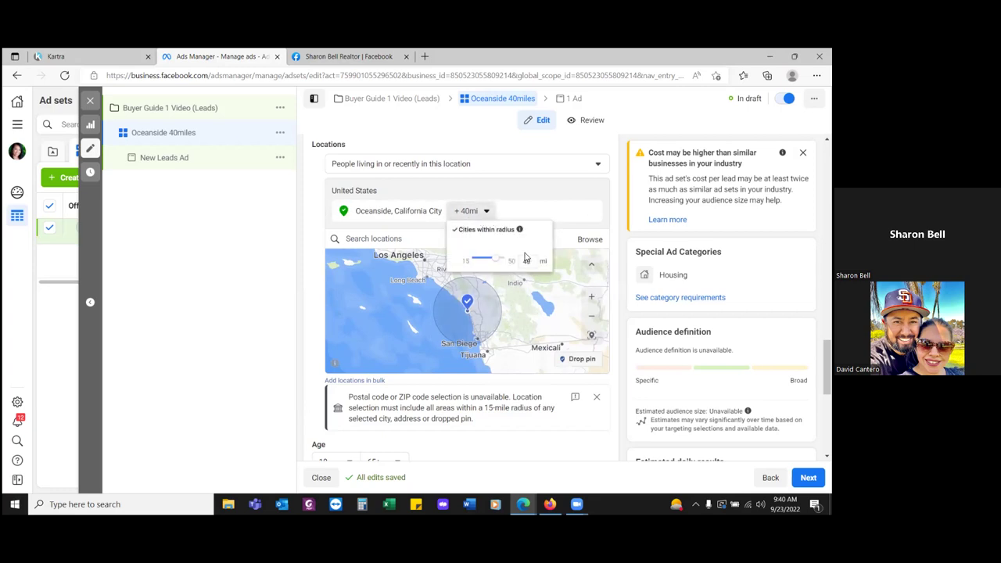
click(309, 217)
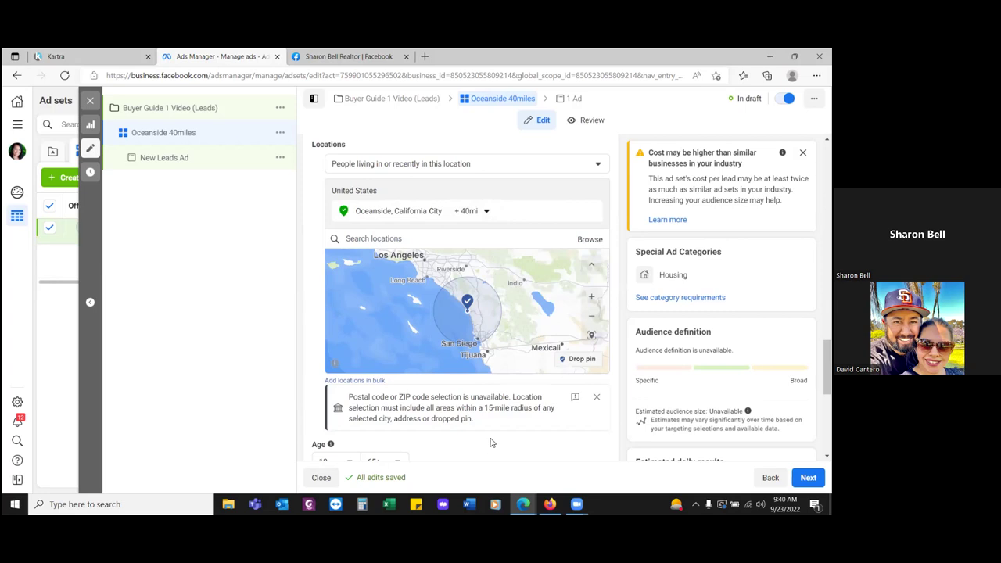
scroll(494, 439, down, 3)
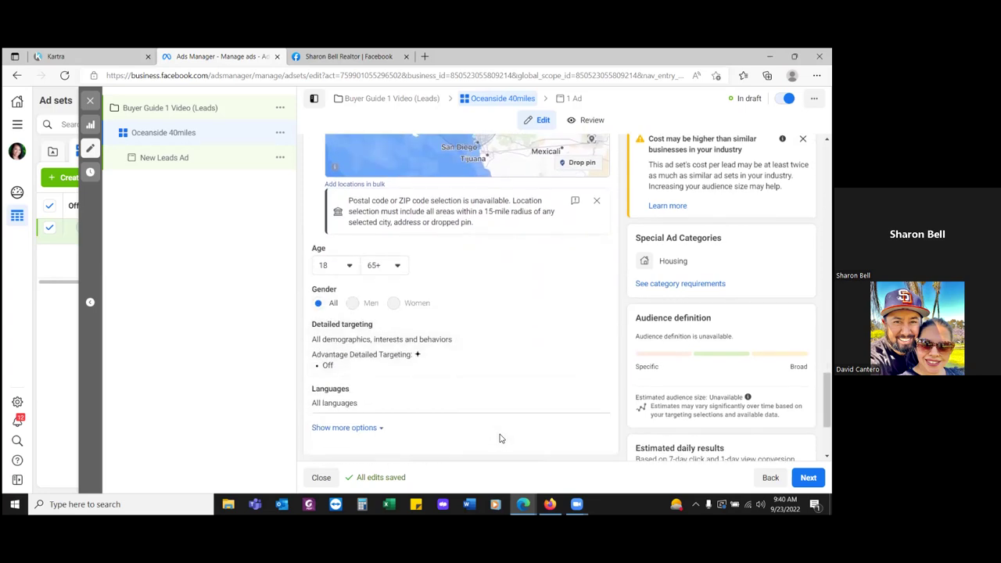
scroll(501, 436, down, 1)
scroll(503, 434, down, 2)
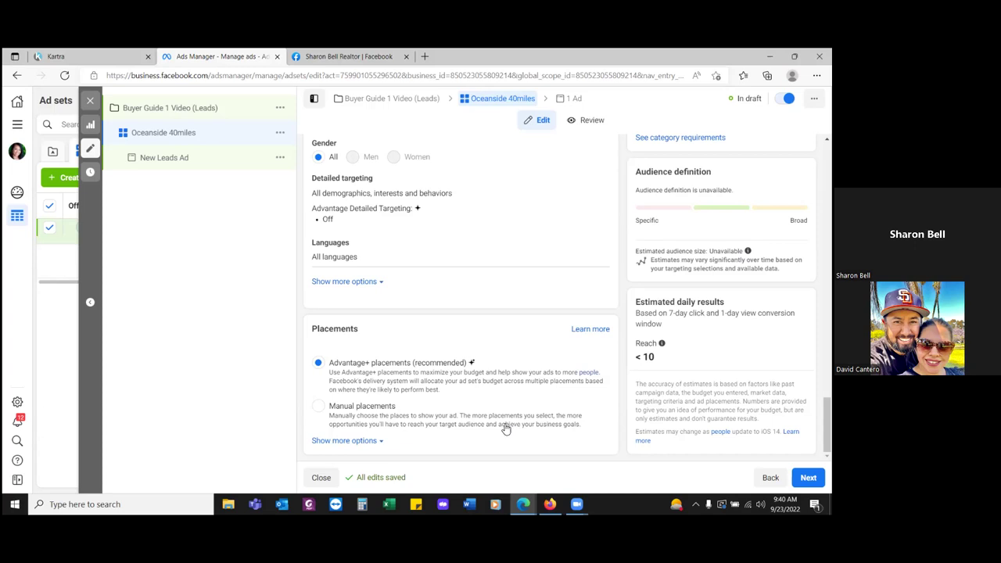
scroll(391, 309, up, 10)
scroll(391, 311, up, 6)
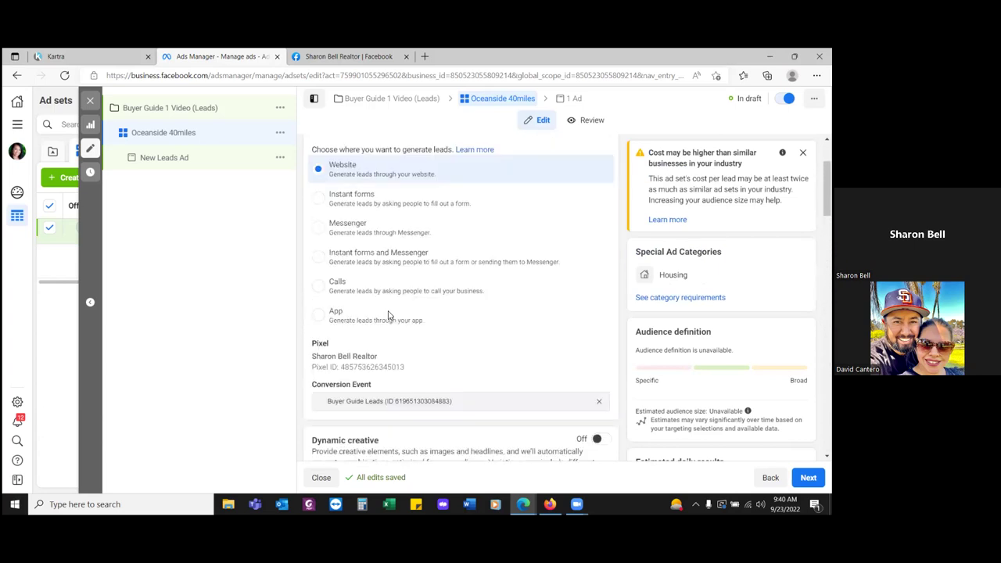
- Append ' - Retargeting Intro Thru Play' to the ad set name
click(409, 177)
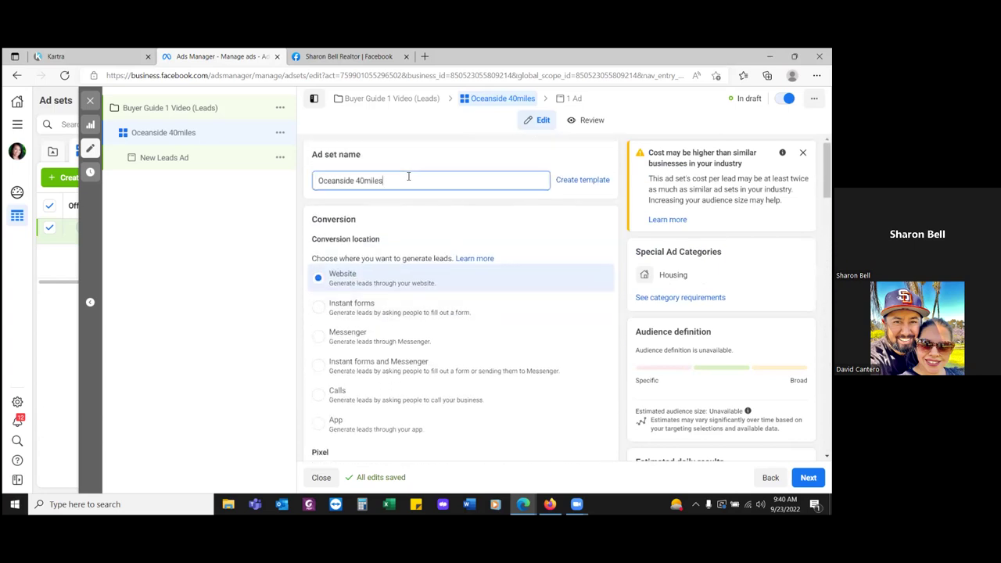
text(- Re)
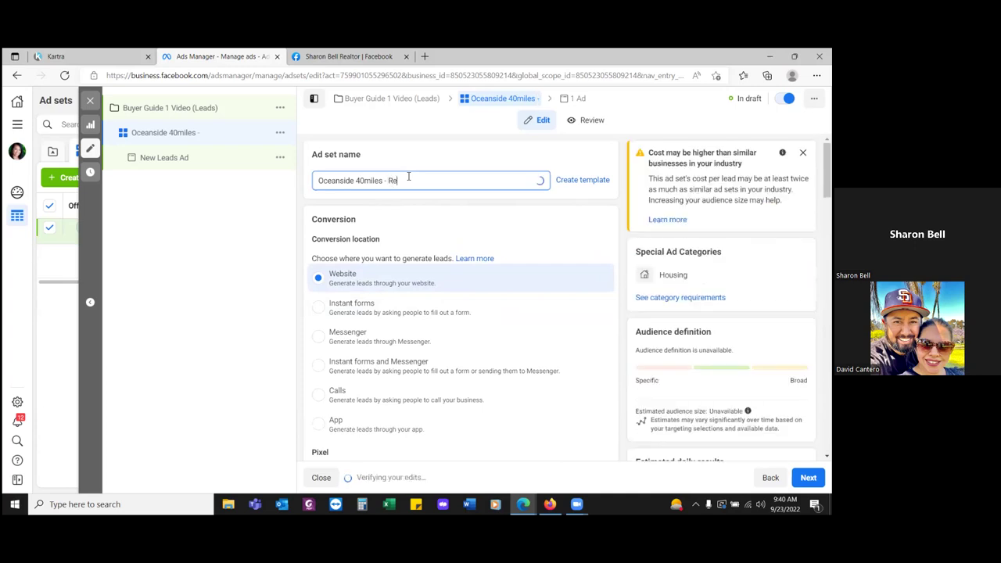
text(targeting Intro Th)
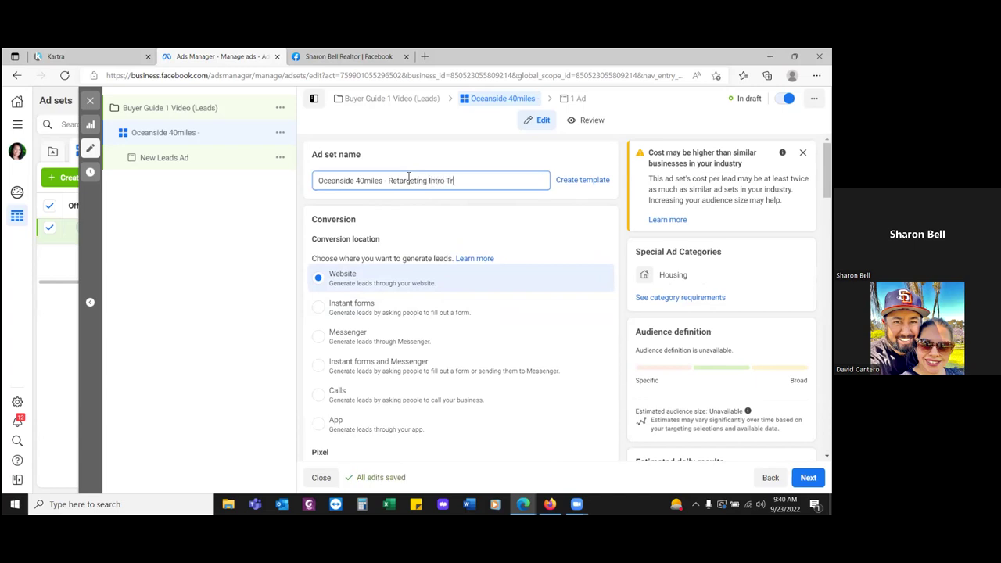
text(ru Play)
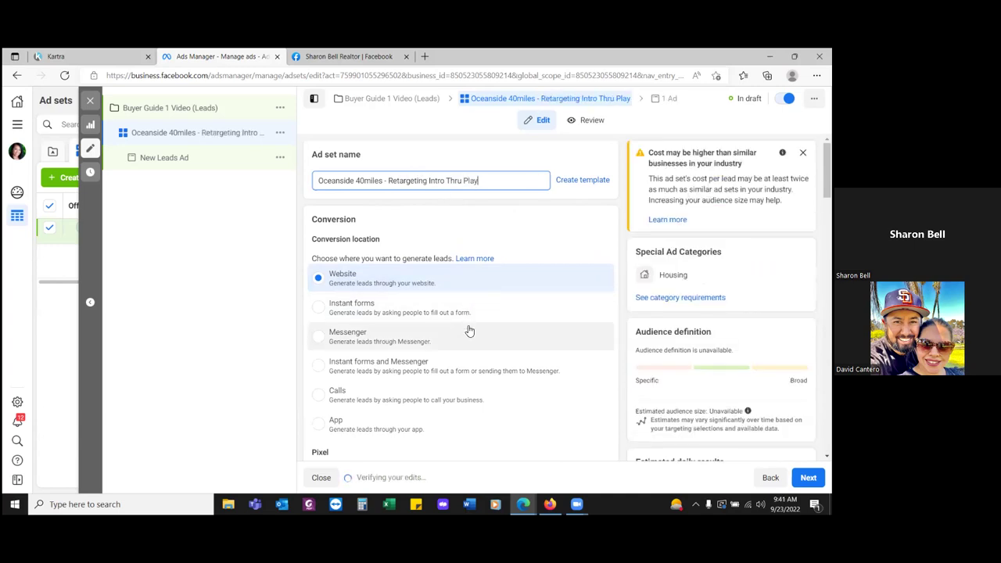
scroll(470, 332, down, 15)
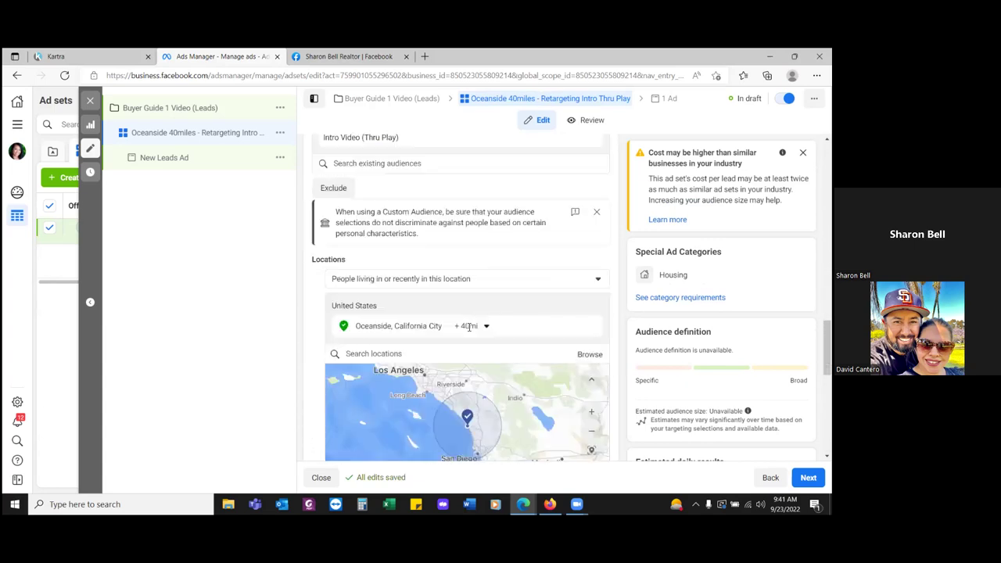
- Choose Manual placements instead of Advantage+ placements
scroll(469, 327, down, 10)
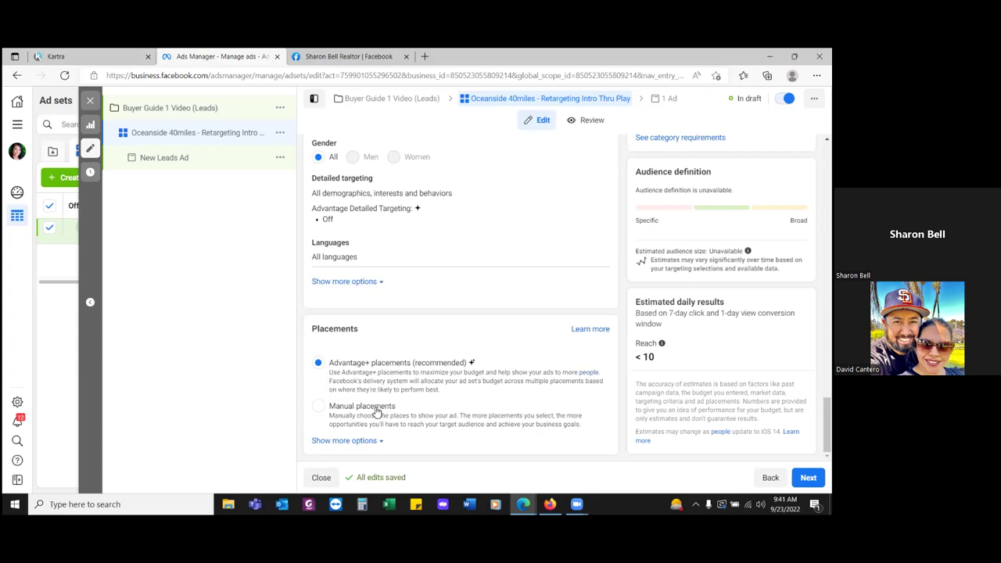
click(375, 410)
scroll(448, 408, down, 1)
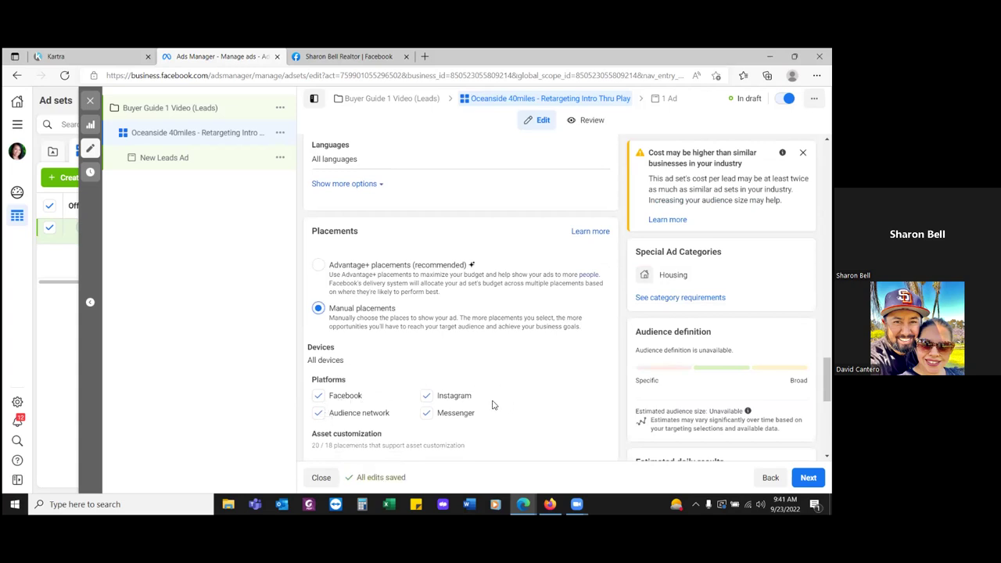
click(427, 413)
click(318, 413)
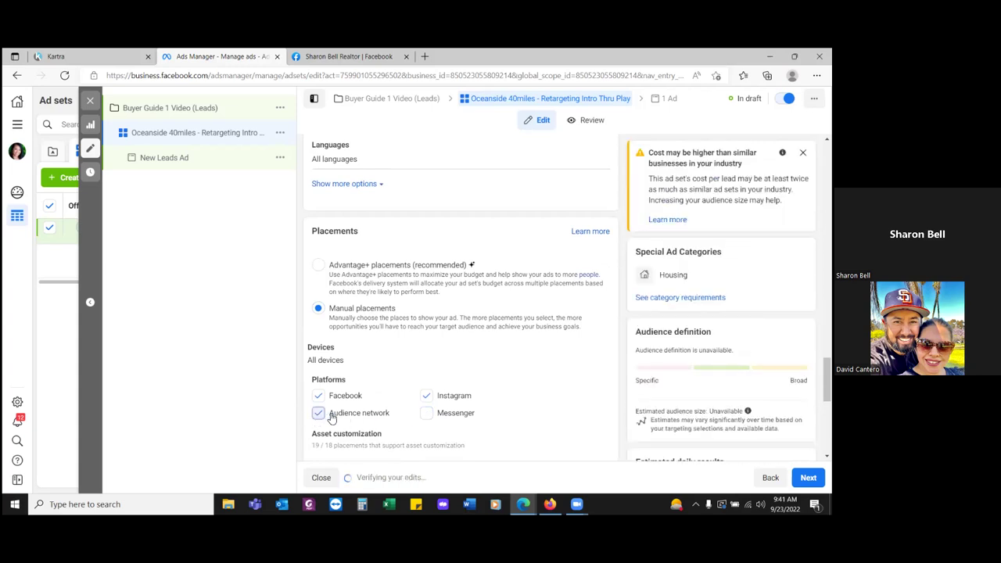
scroll(403, 407, down, 2)
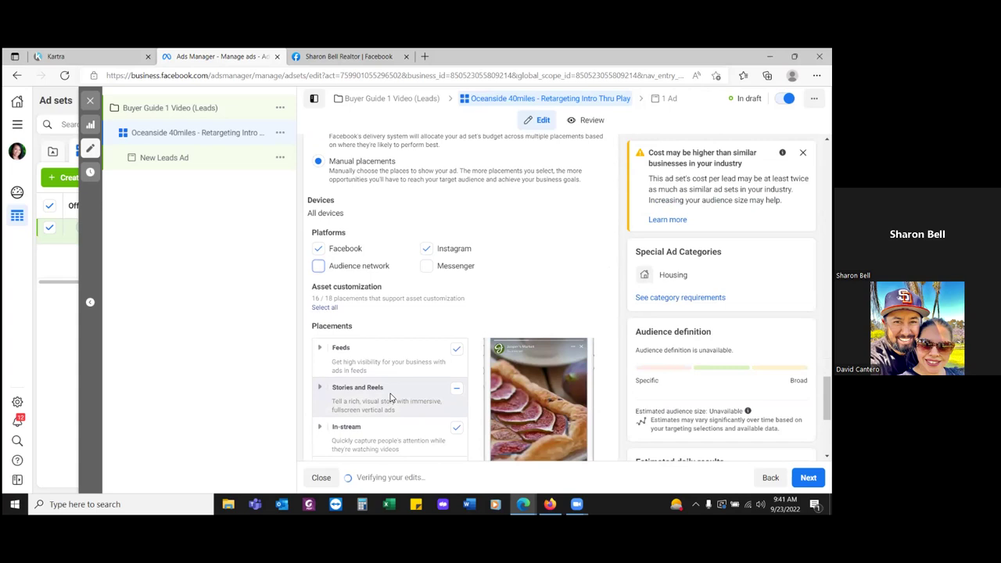
scroll(391, 397, up, 1)
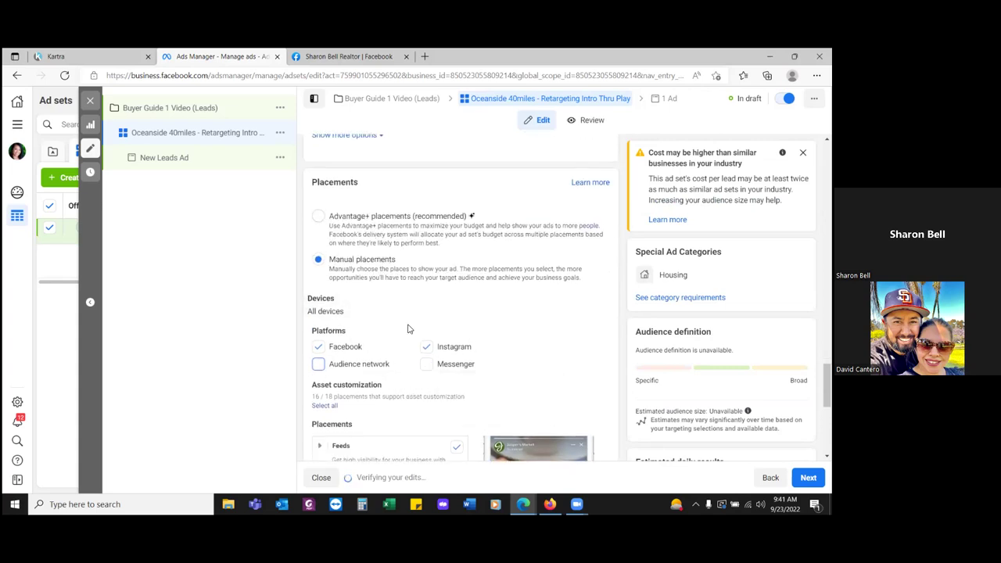
scroll(410, 323, down, 1)
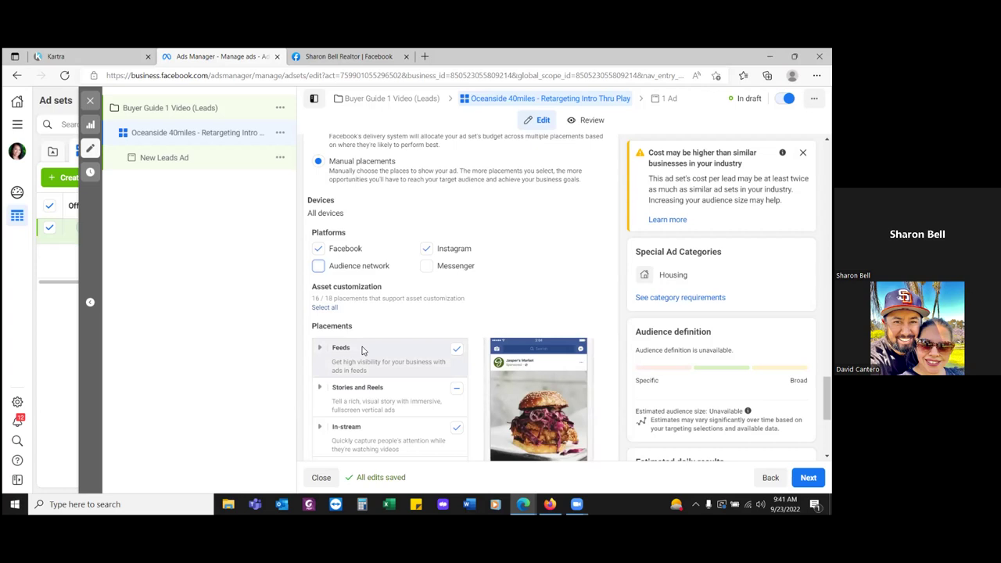
- Uncheck the In-stream, Overlay and post-loop ads on Reels, Search and In-article placements
scroll(423, 353, down, 2)
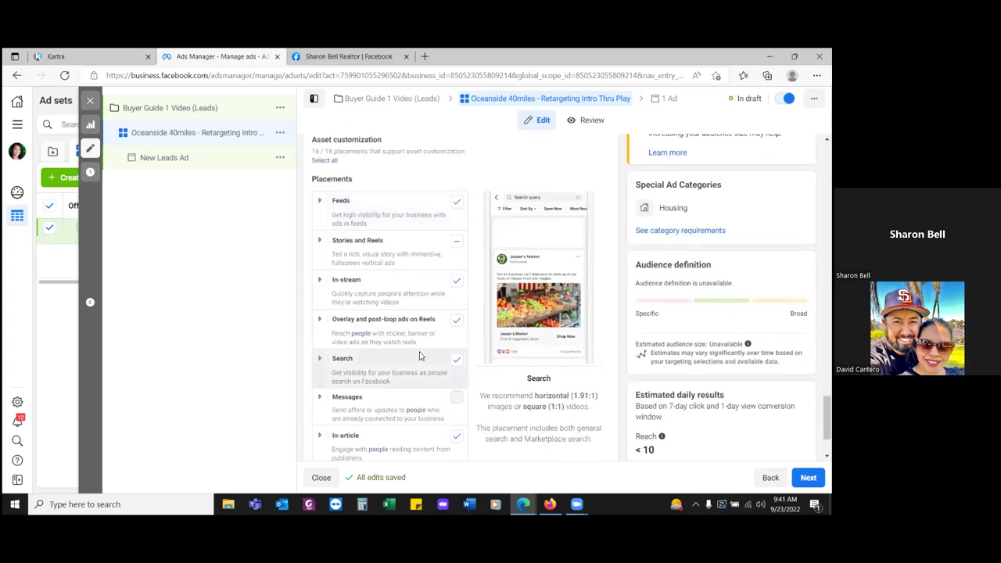
click(457, 282)
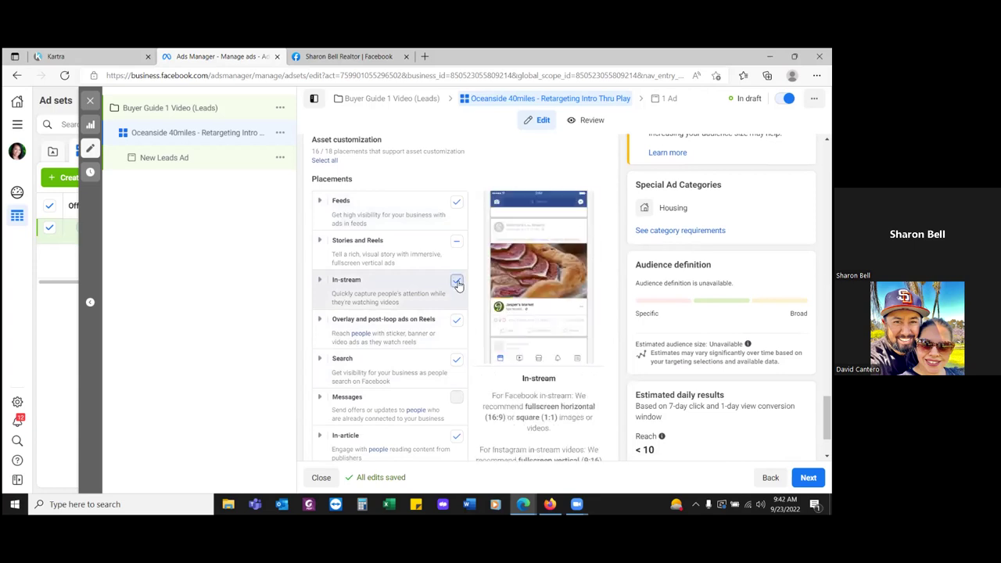
click(458, 321)
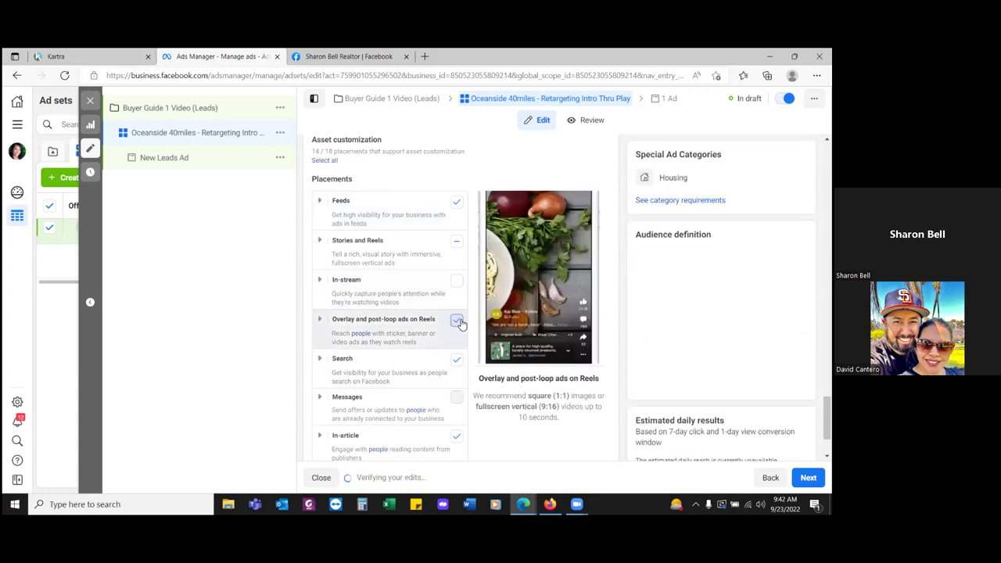
click(458, 359)
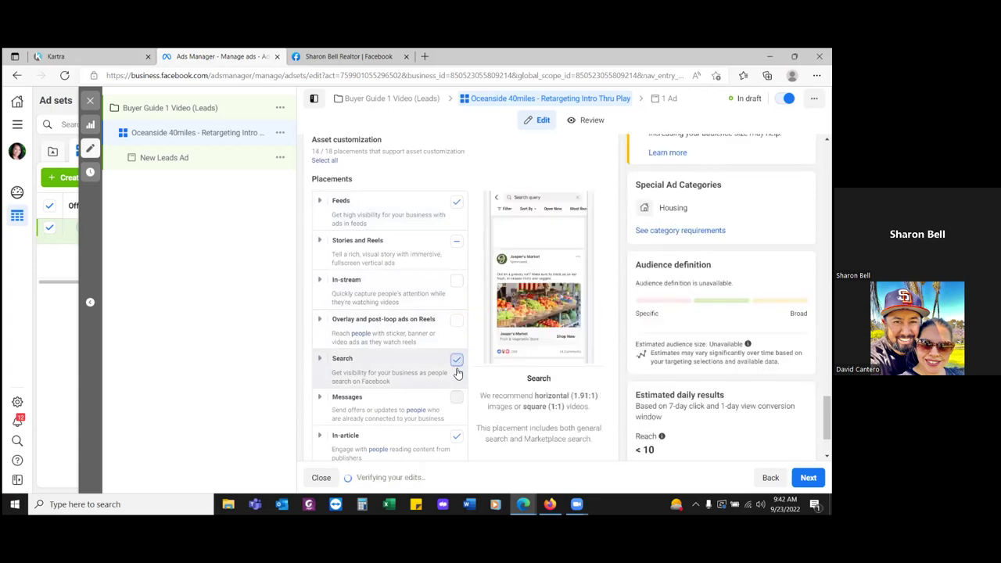
click(457, 437)
scroll(423, 385, down, 1)
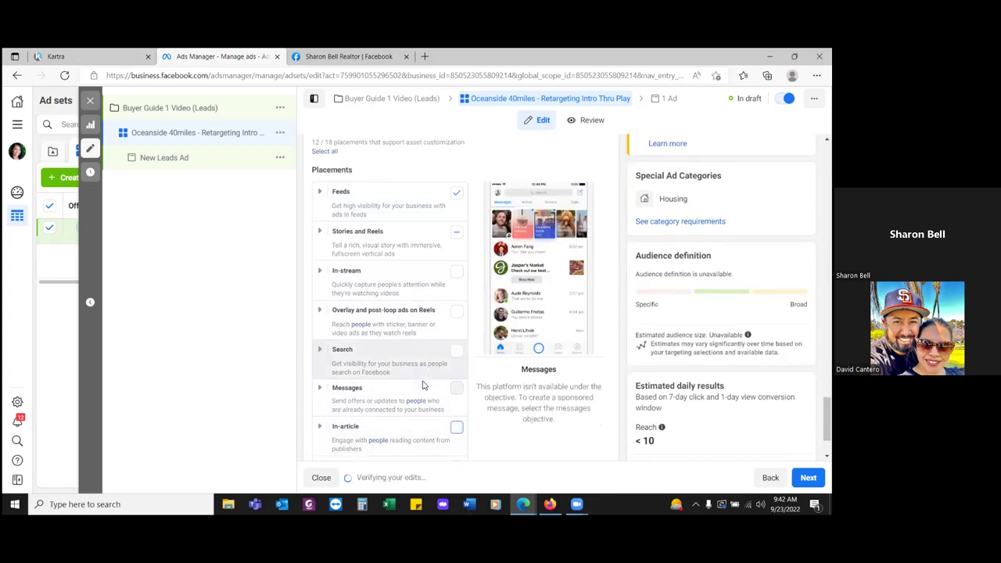
scroll(423, 385, down, 1)
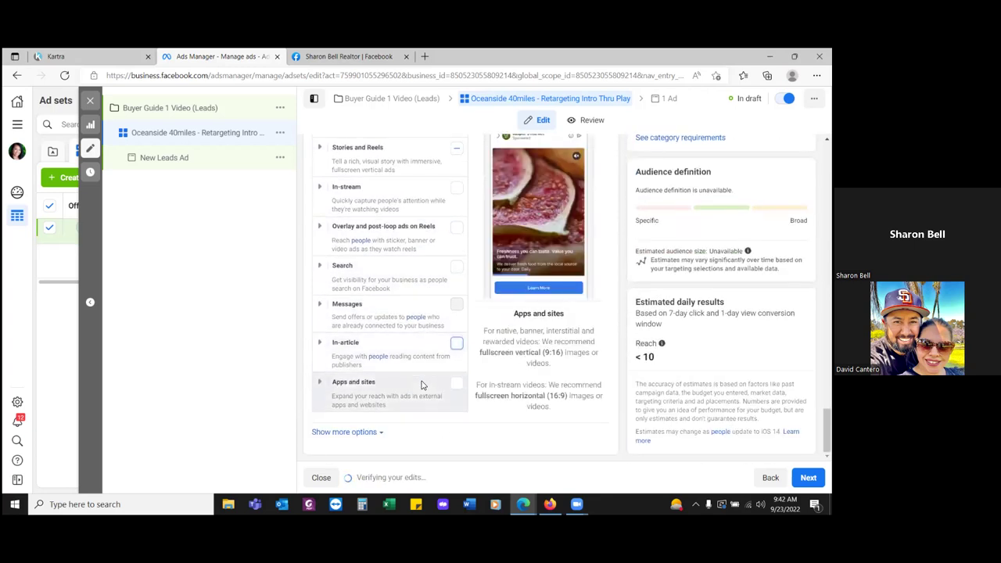
scroll(422, 382, up, 2)
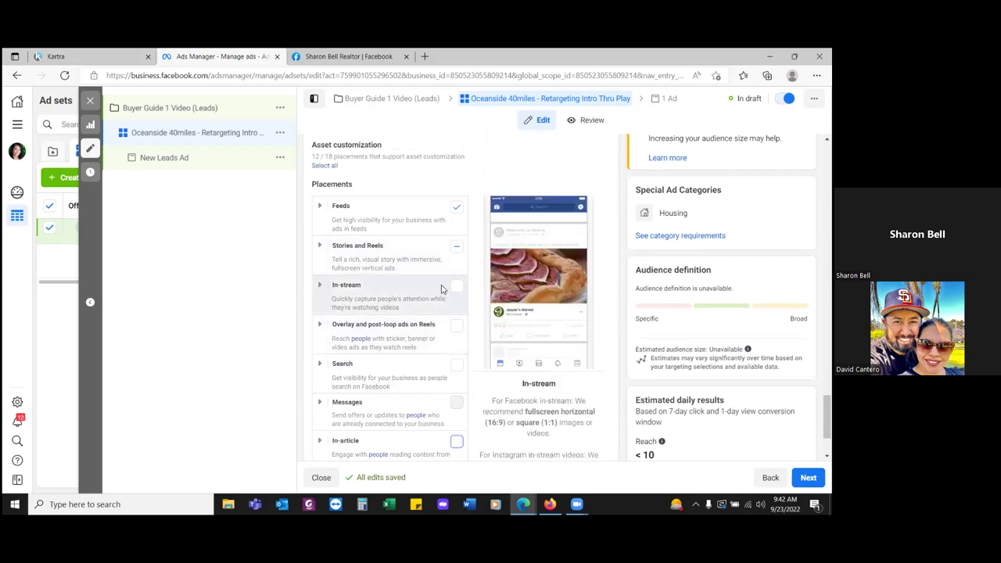
scroll(441, 288, down, 1)
scroll(436, 290, up, 1)
scroll(373, 419, down, 1)
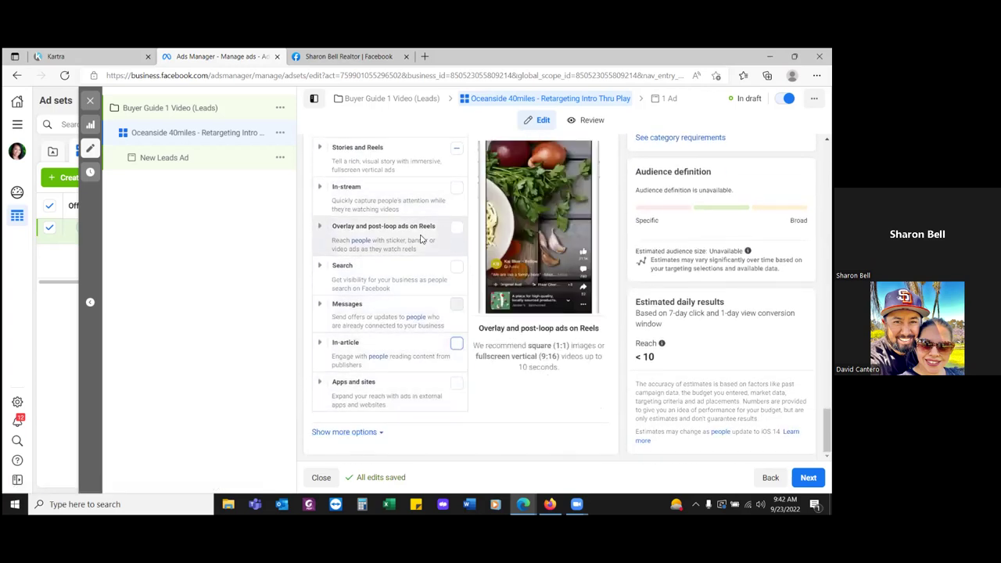
scroll(420, 238, up, 1)
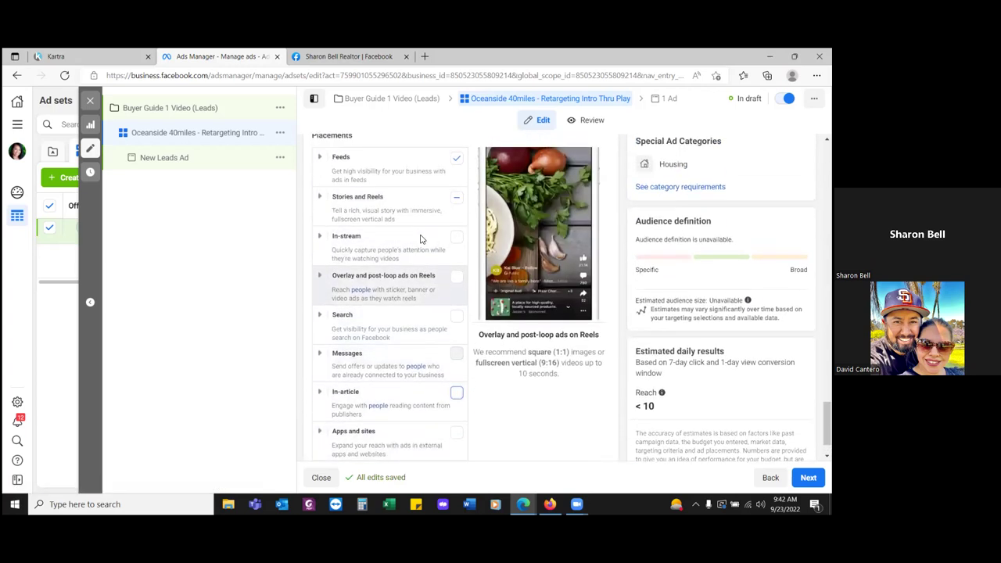
- Under Feeds, turn off Business Explore, Instagram Shop, Instagram Explore, right column and video feeds, keeping Marketplace
click(319, 161)
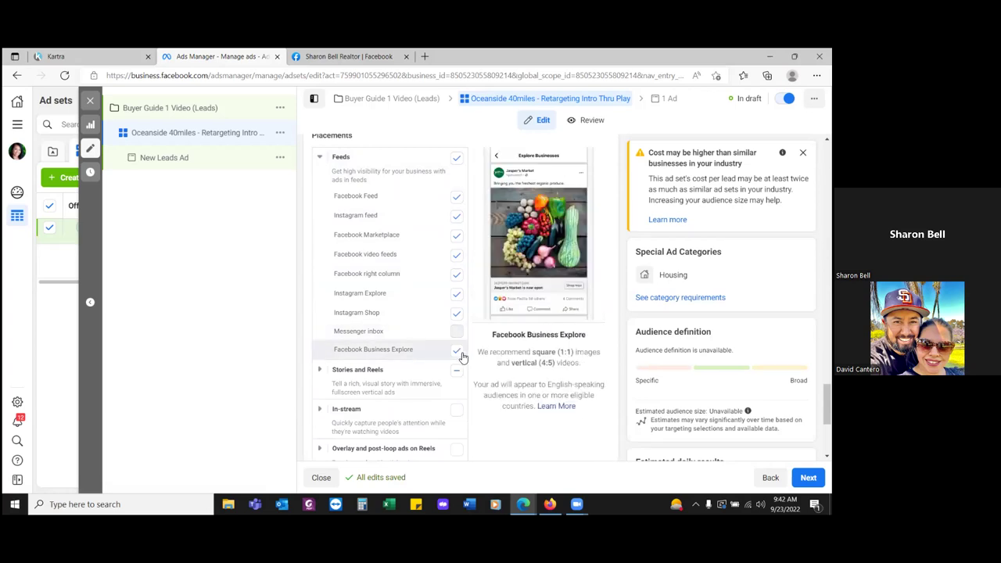
click(457, 351)
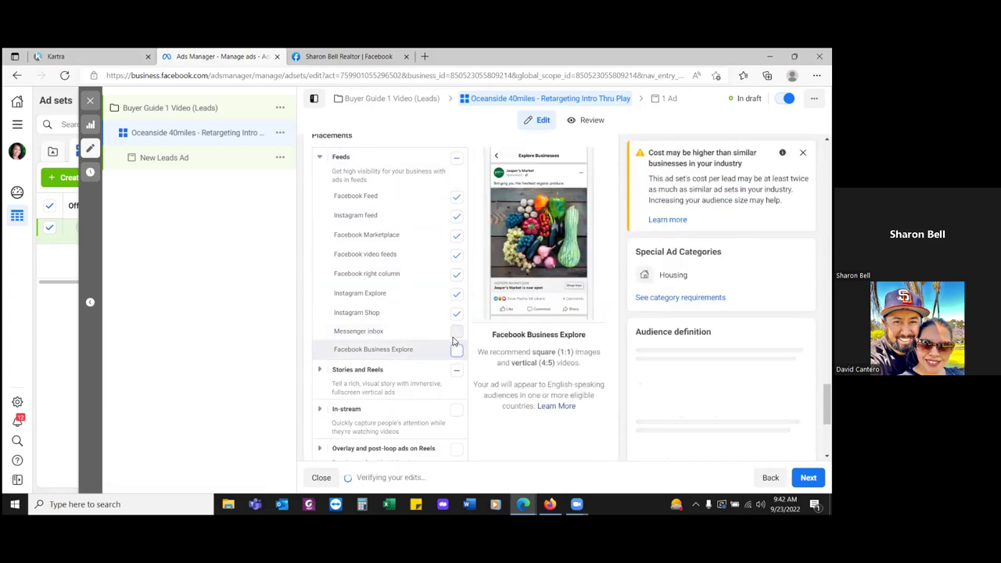
click(459, 315)
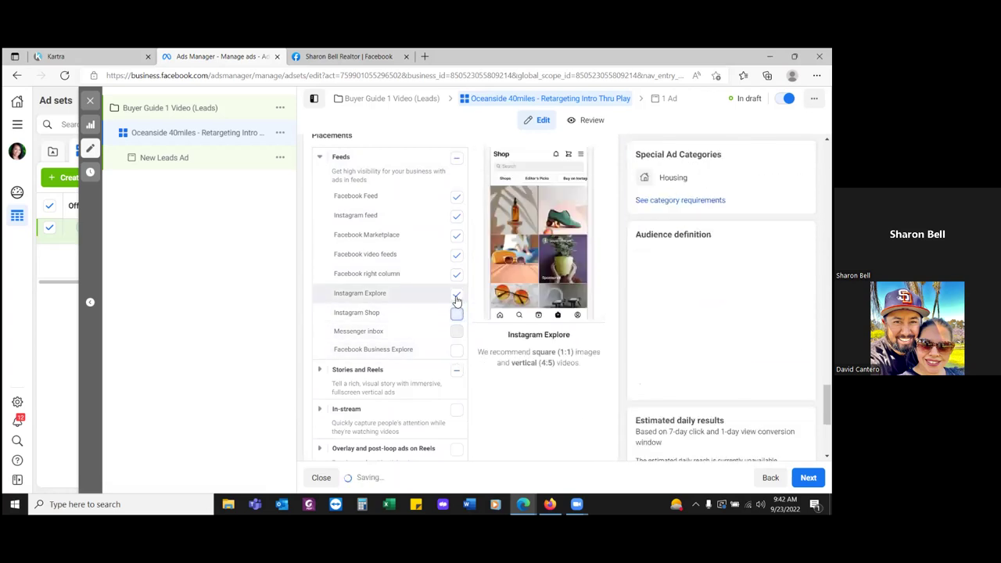
click(457, 297)
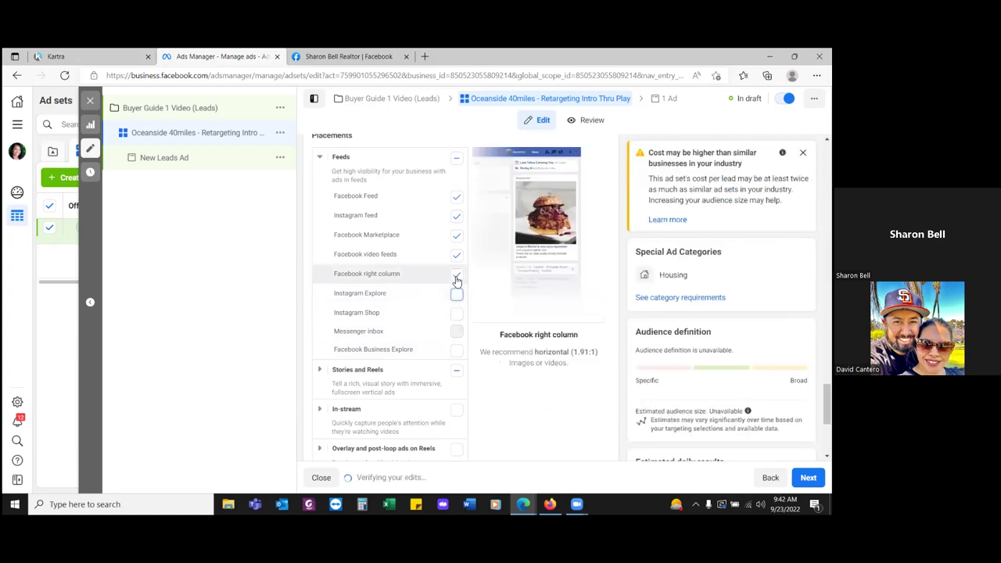
click(456, 278)
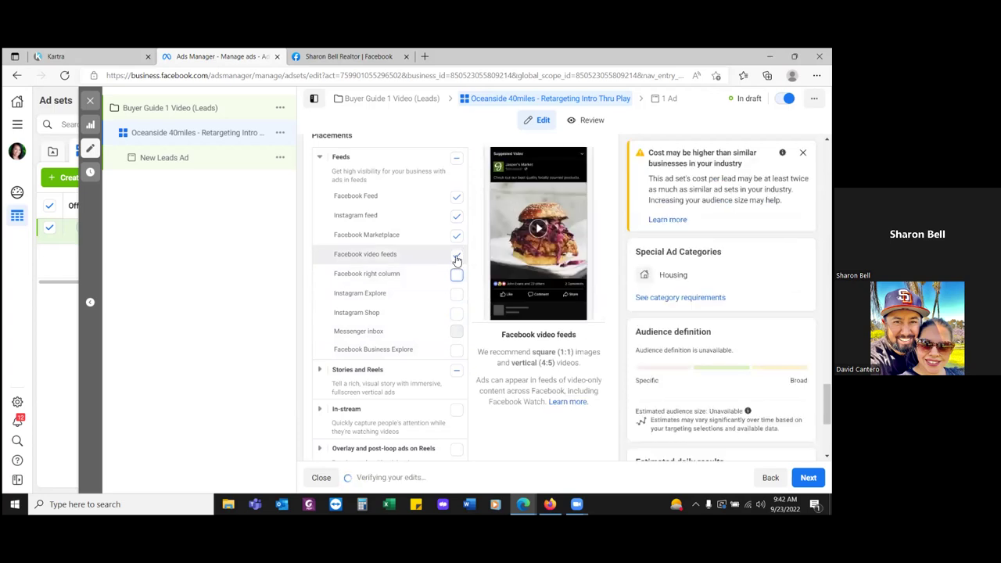
click(456, 254)
click(457, 235)
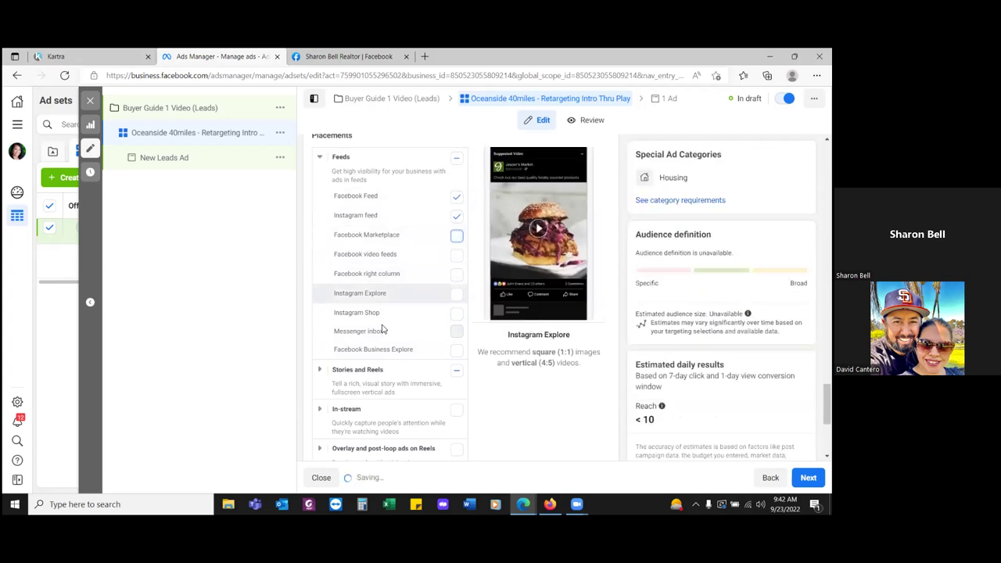
click(457, 235)
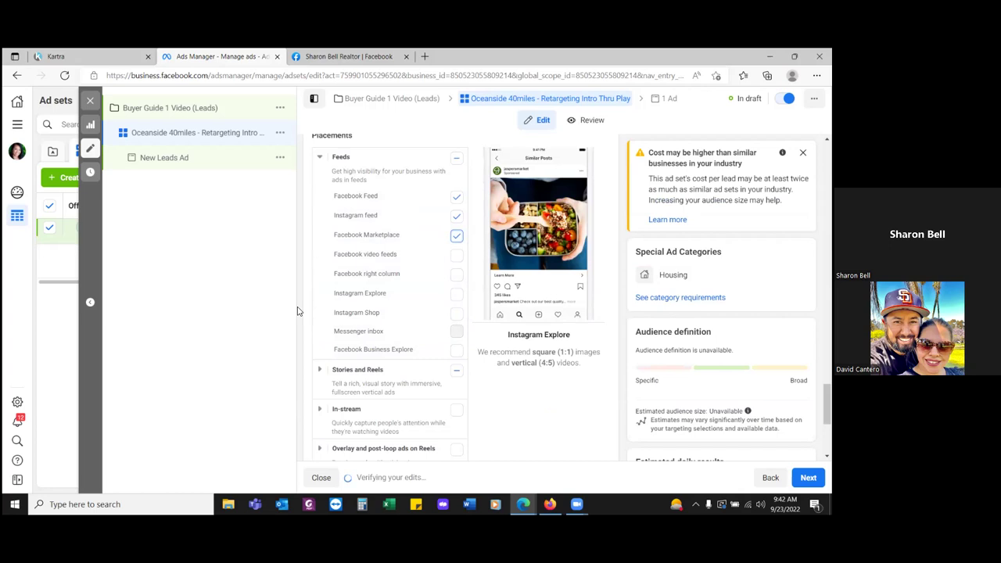
- Uncheck Instagram Stories, Facebook Stories, Instagram Reels and Facebook Reels under Stories and Reels
click(319, 370)
scroll(376, 352, down, 2)
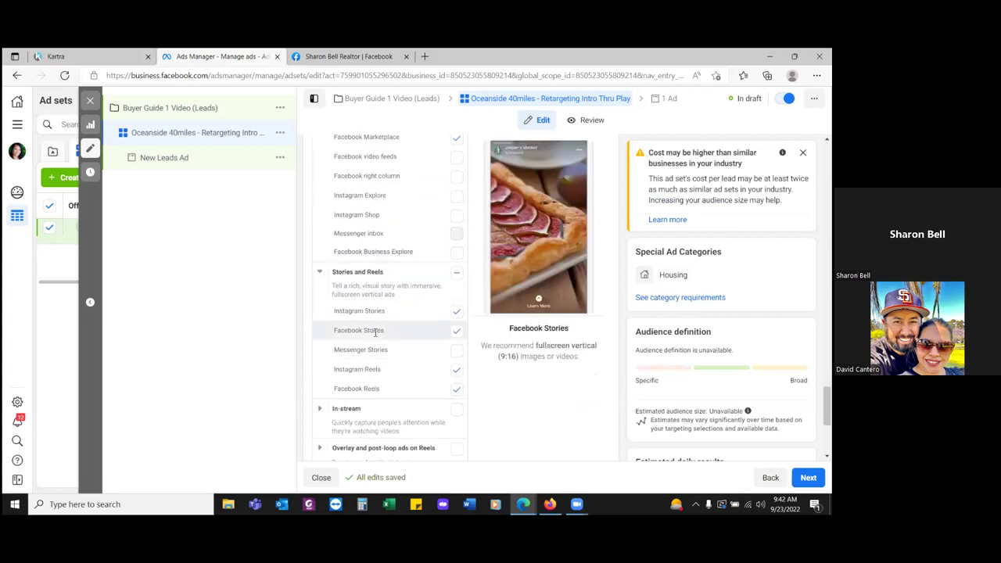
click(457, 312)
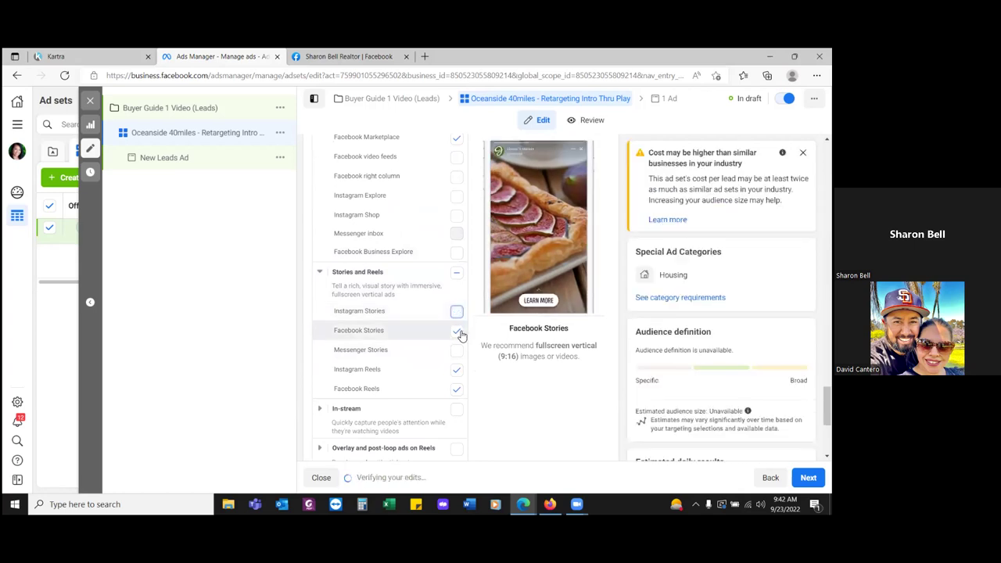
click(457, 331)
click(457, 369)
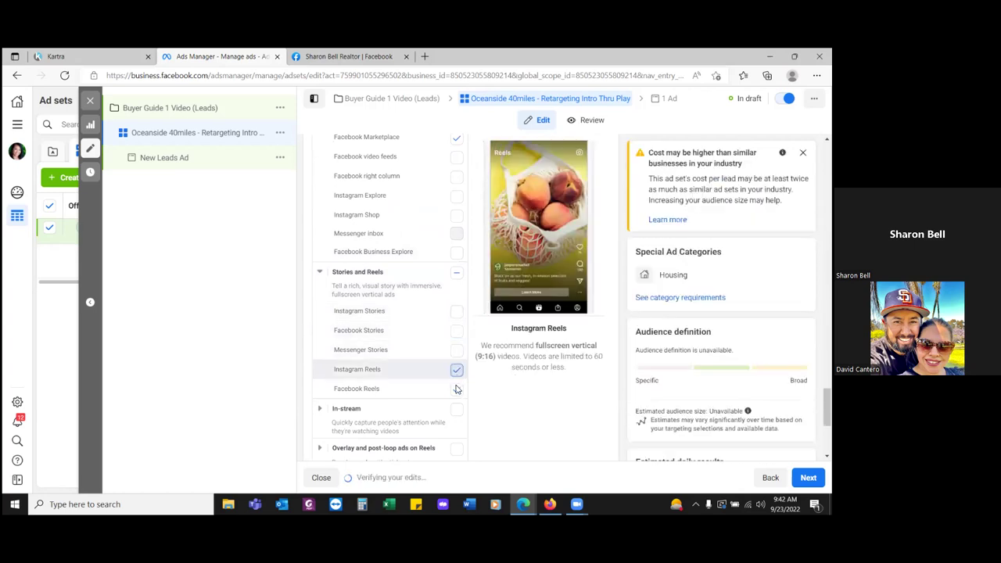
click(457, 395)
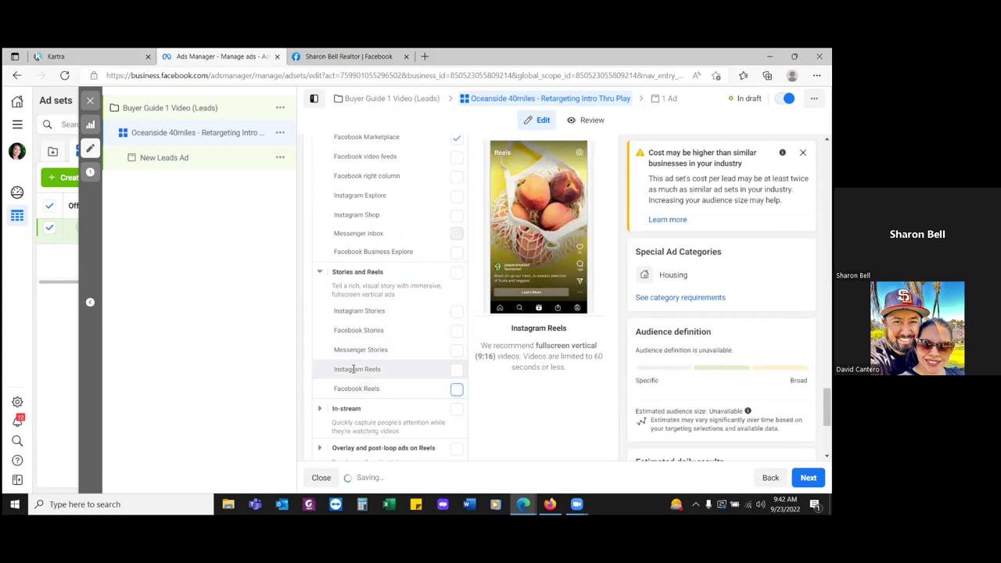
scroll(349, 367, down, 1)
scroll(349, 367, down, 2)
click(321, 313)
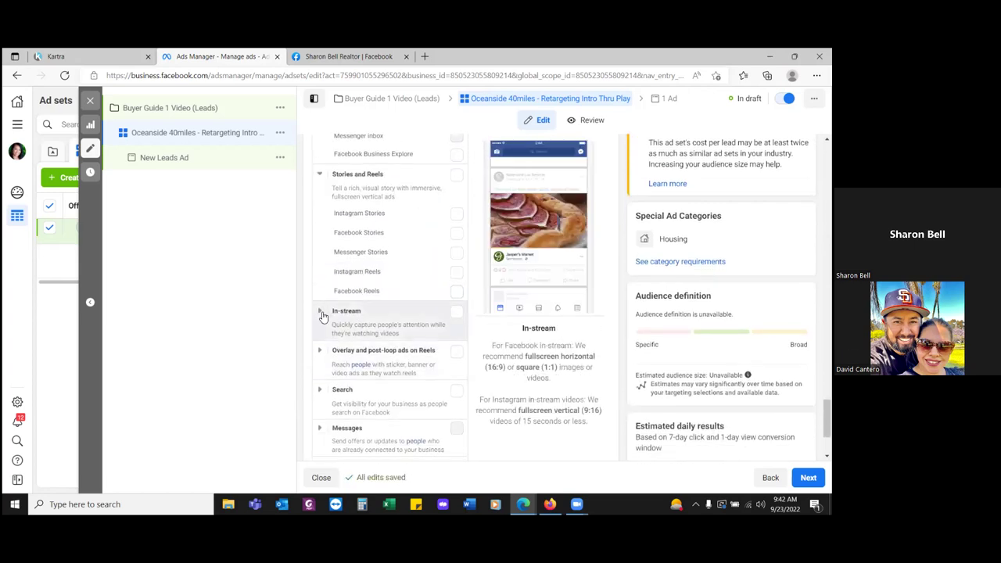
scroll(398, 337, down, 4)
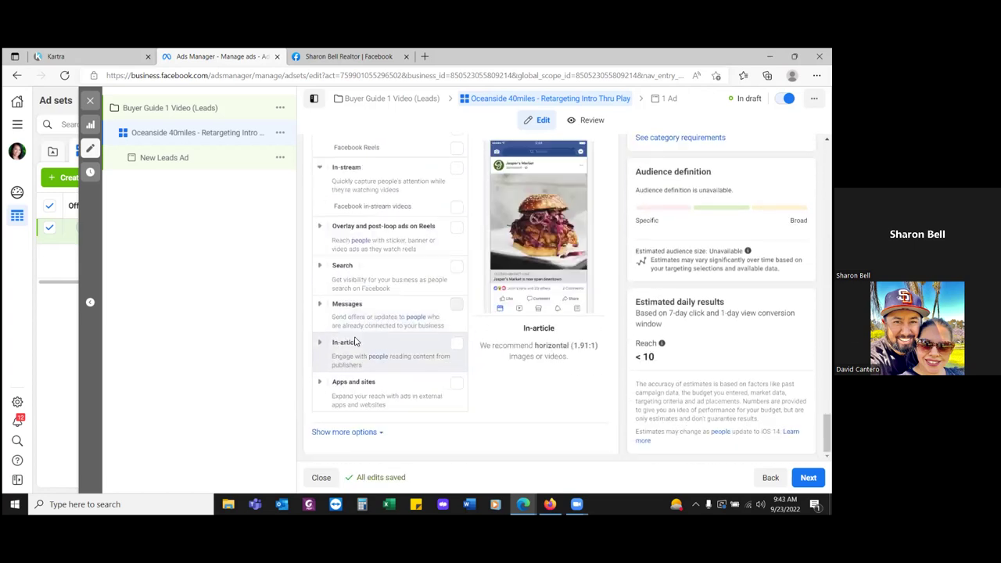
scroll(336, 342, up, 3)
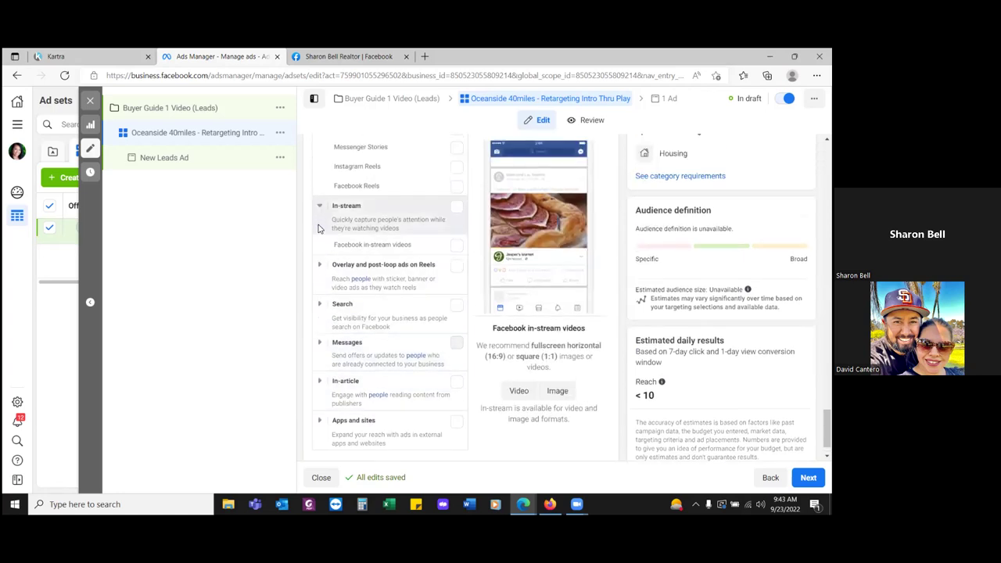
click(320, 324)
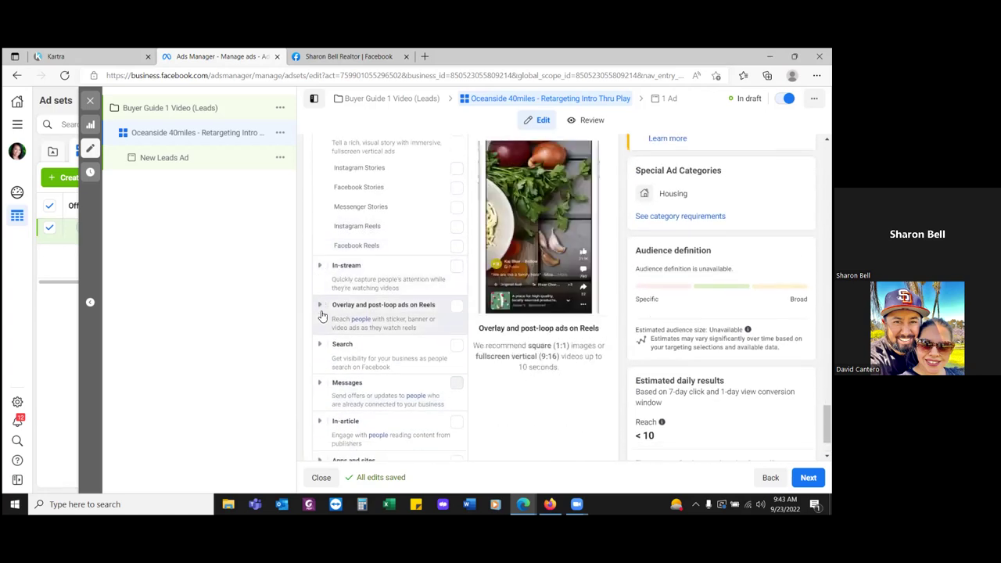
click(319, 363)
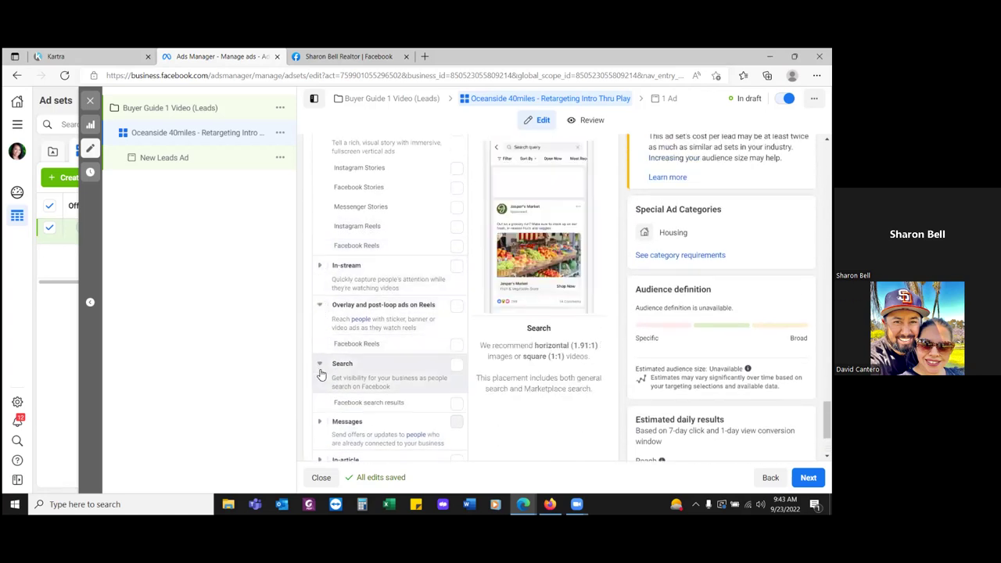
scroll(320, 278, down, 3)
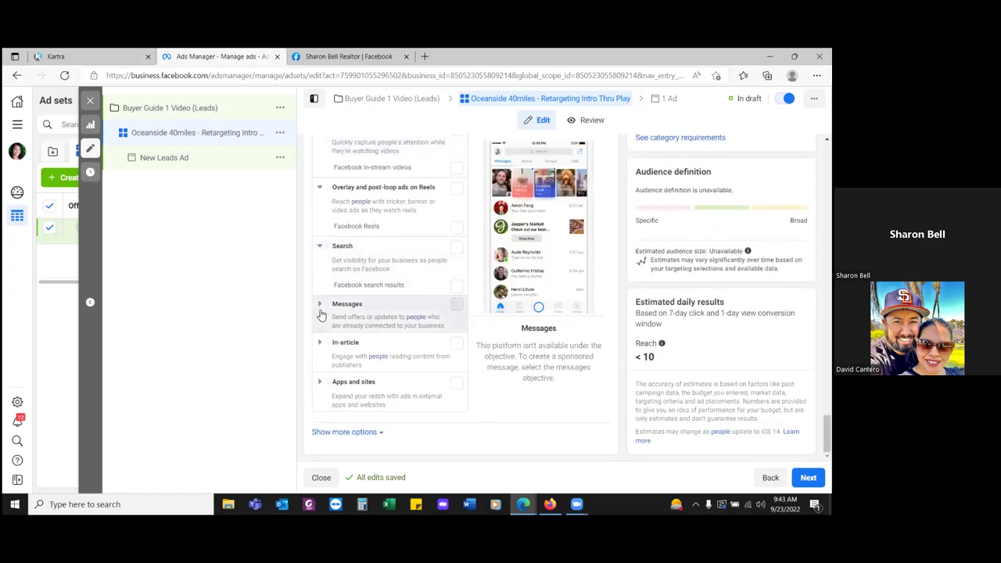
click(320, 305)
click(320, 359)
click(320, 418)
scroll(360, 358, down, 2)
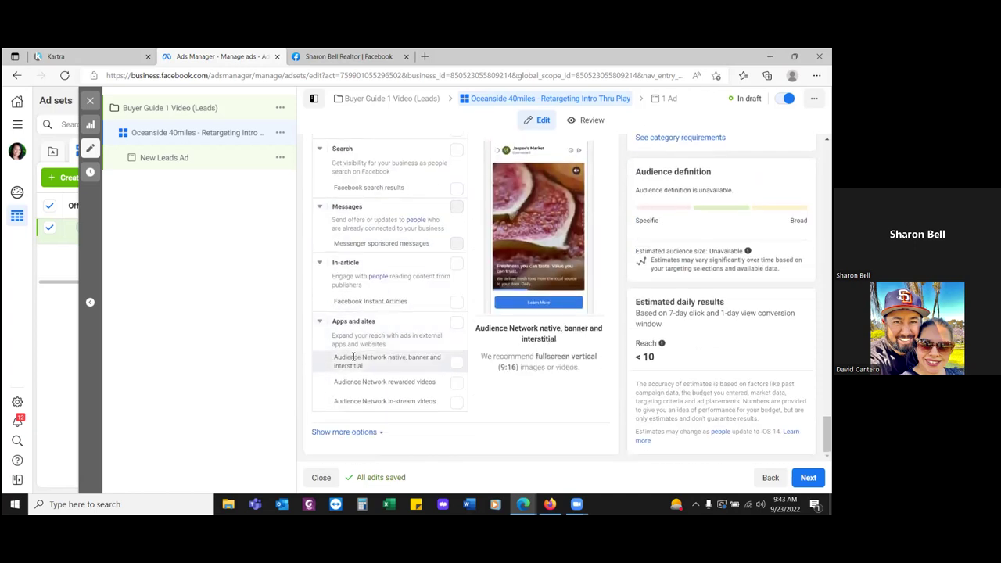
scroll(351, 357, up, 6)
scroll(351, 357, up, 4)
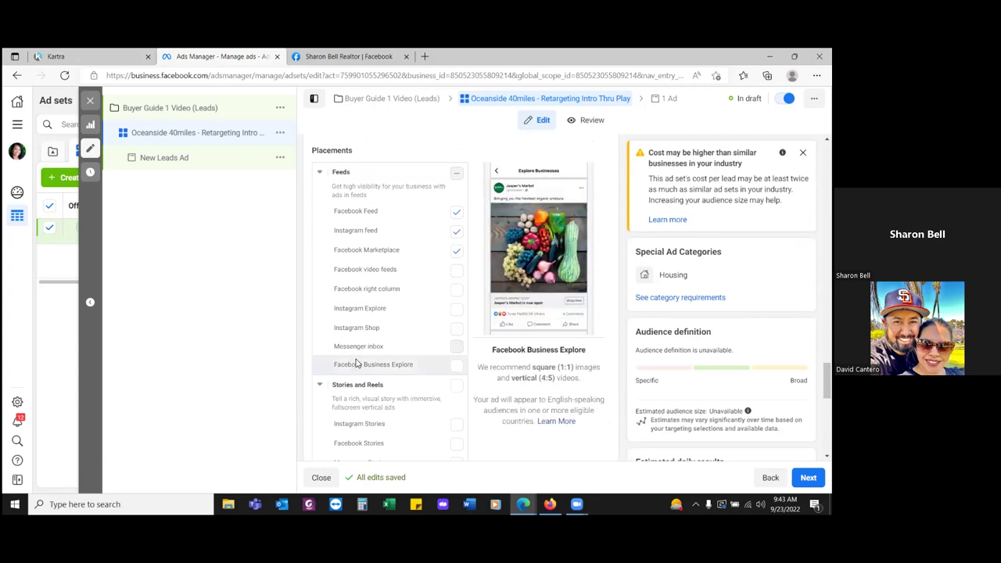
scroll(365, 362, down, 3)
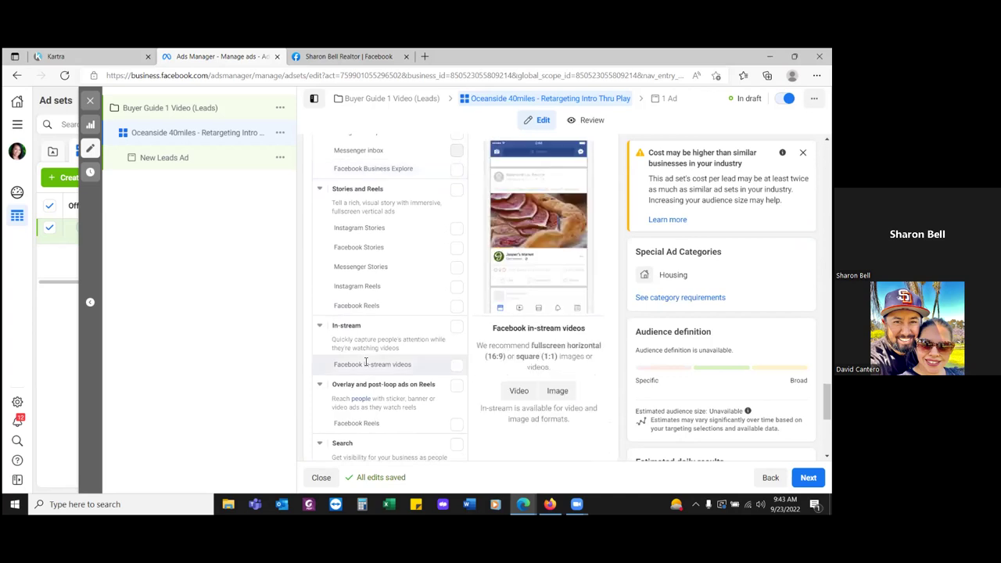
scroll(366, 362, up, 2)
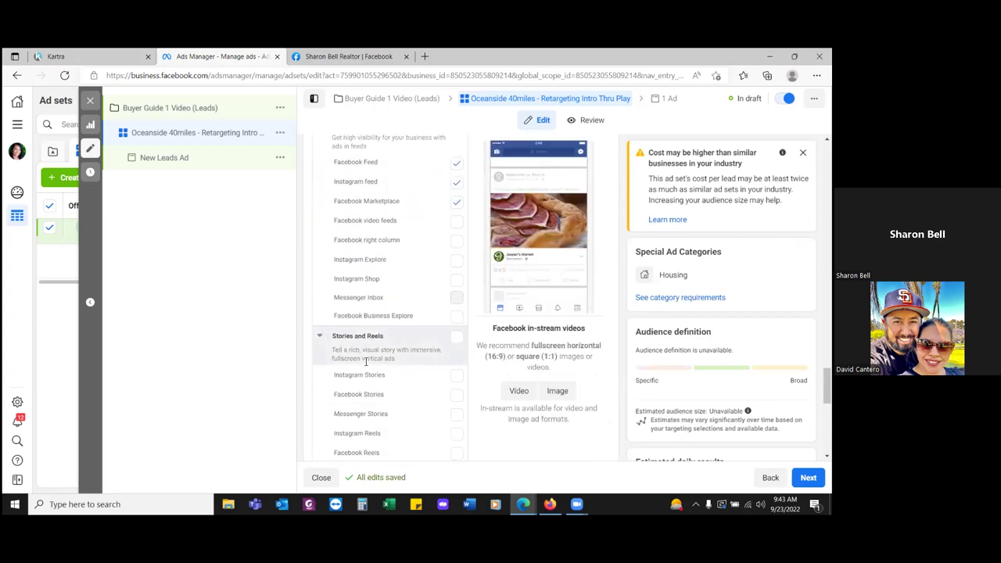
scroll(364, 364, down, 5)
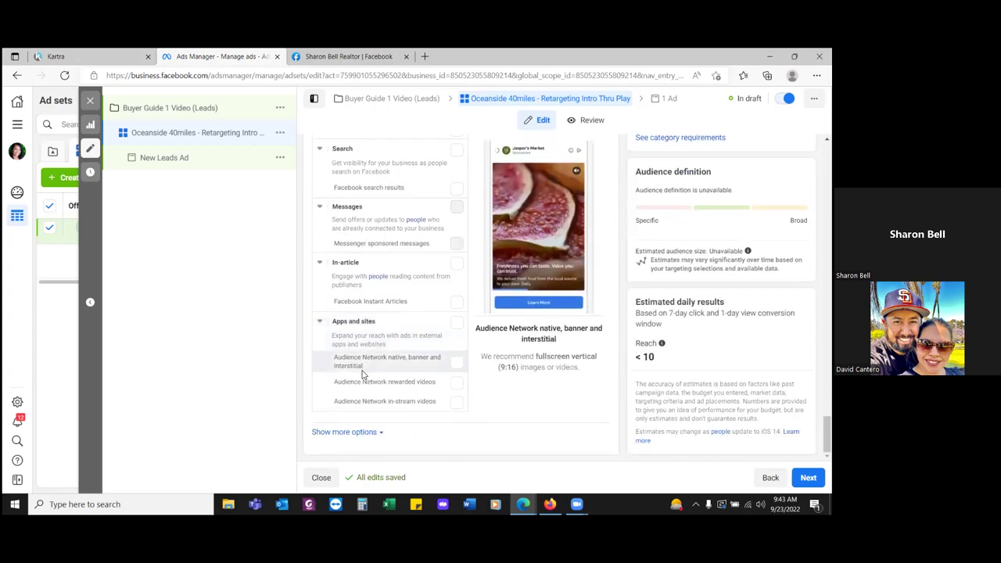
scroll(362, 374, up, 10)
scroll(440, 201, up, 10)
scroll(446, 198, up, 10)
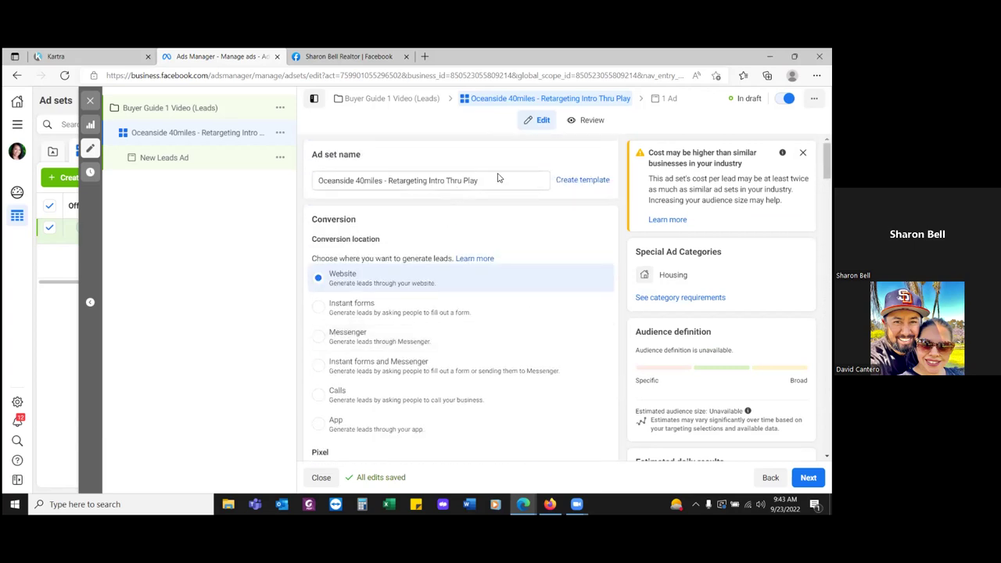
- Append '(MP)' to the ad set name and continue to the ad's settings with Next
click(490, 182)
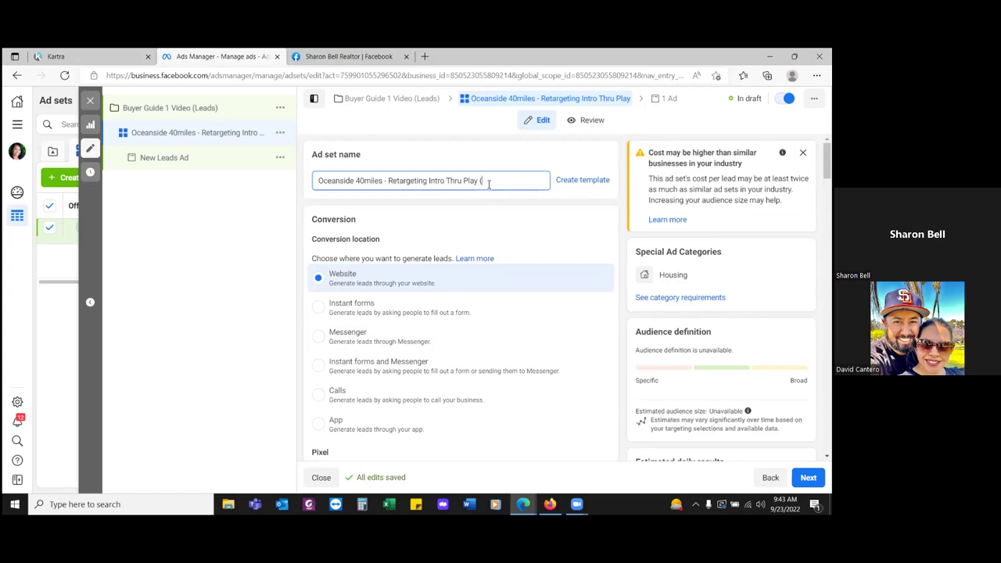
text((MP))
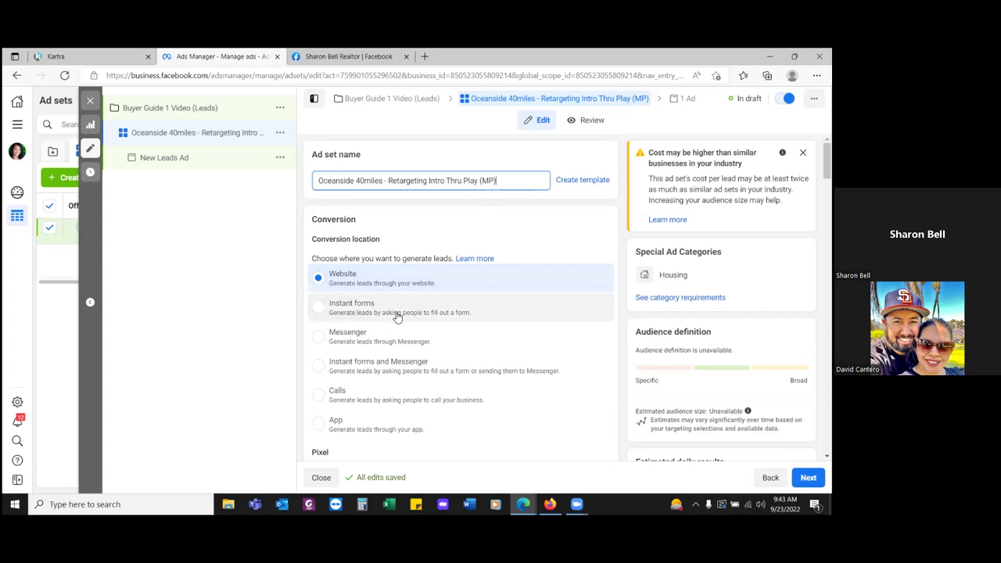
scroll(397, 316, down, 15)
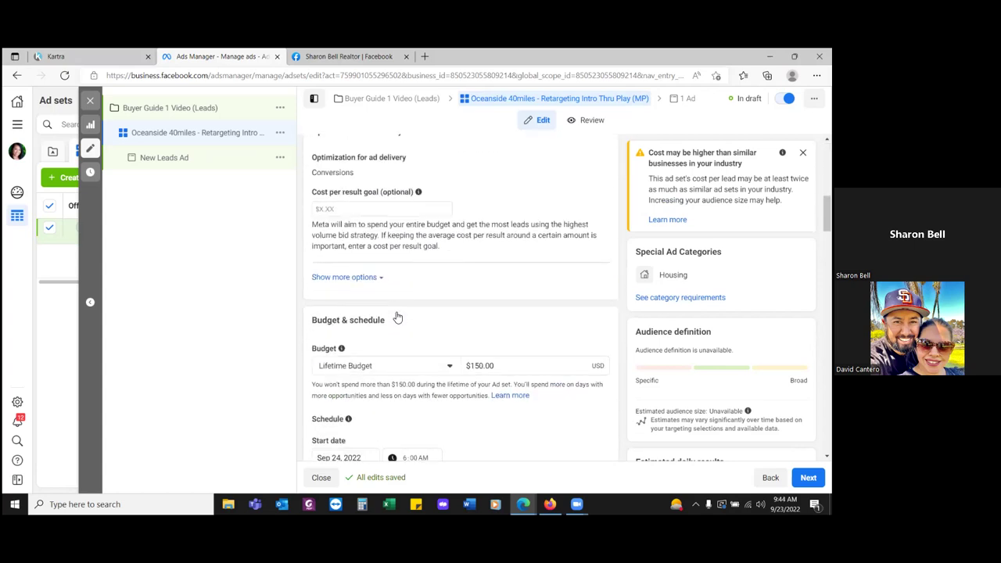
scroll(397, 316, down, 3)
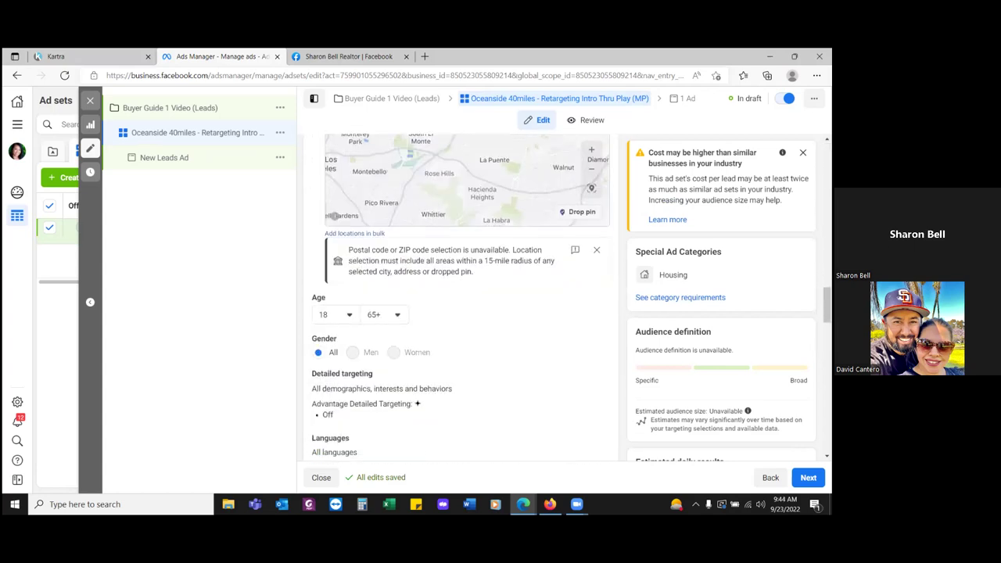
click(807, 477)
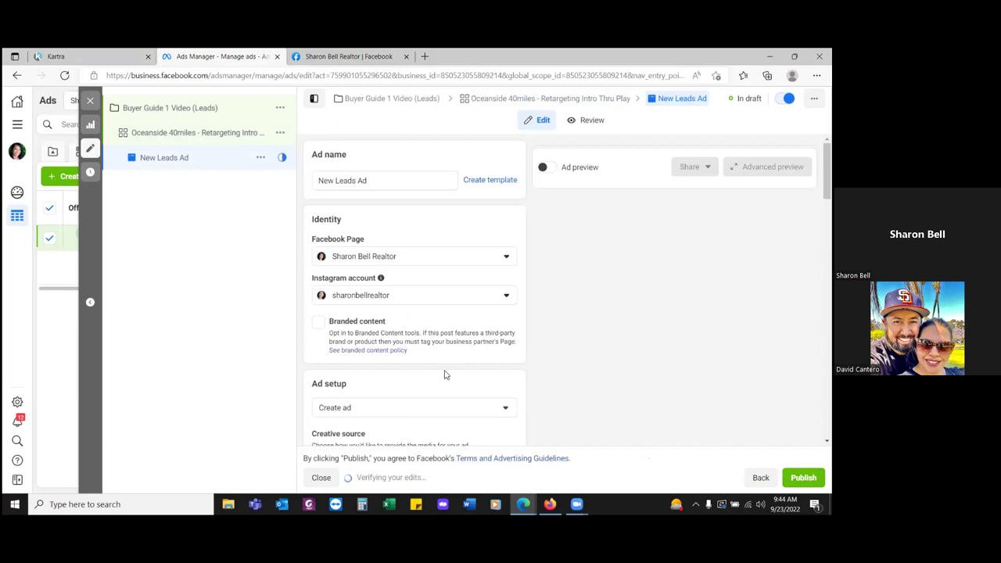
- Set the ad to use the existing Sep 21 'Attention Oceanside!' Facebook video post
scroll(409, 371, down, 2)
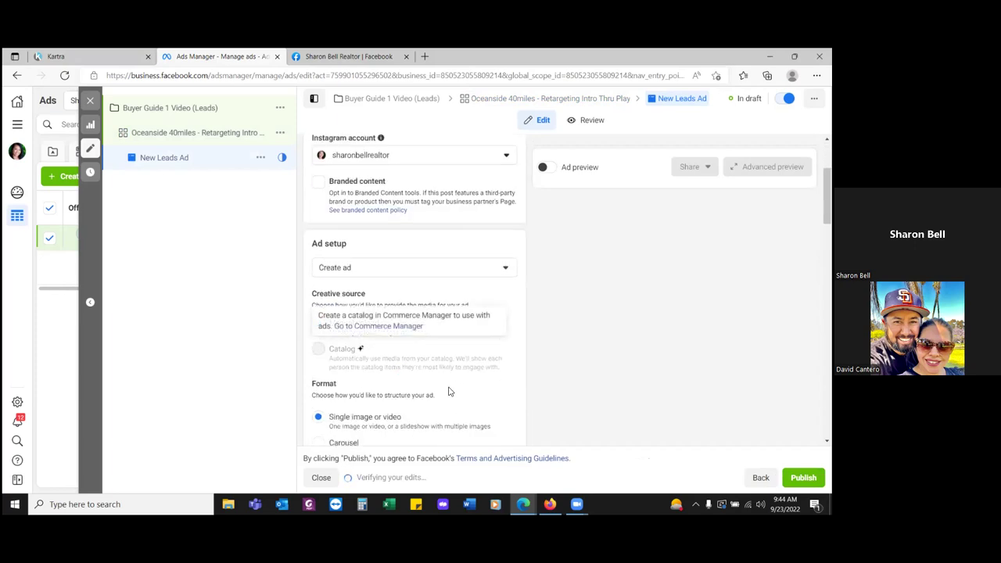
click(504, 268)
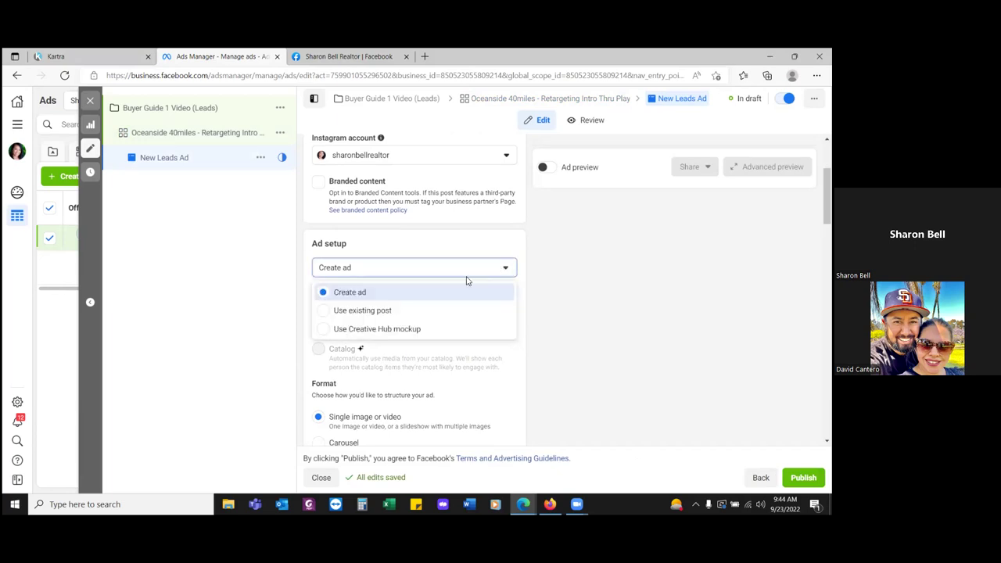
click(409, 311)
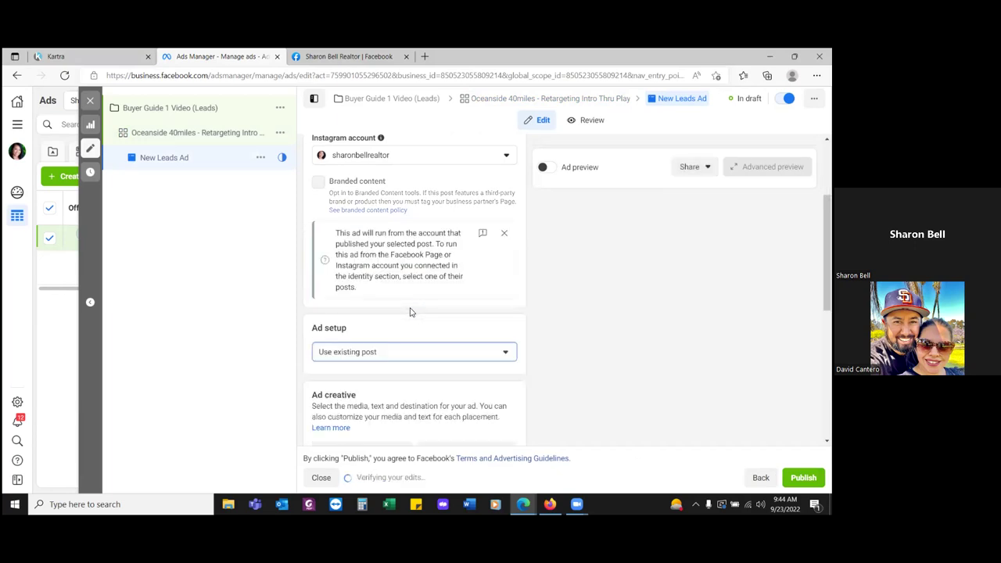
scroll(420, 313, down, 2)
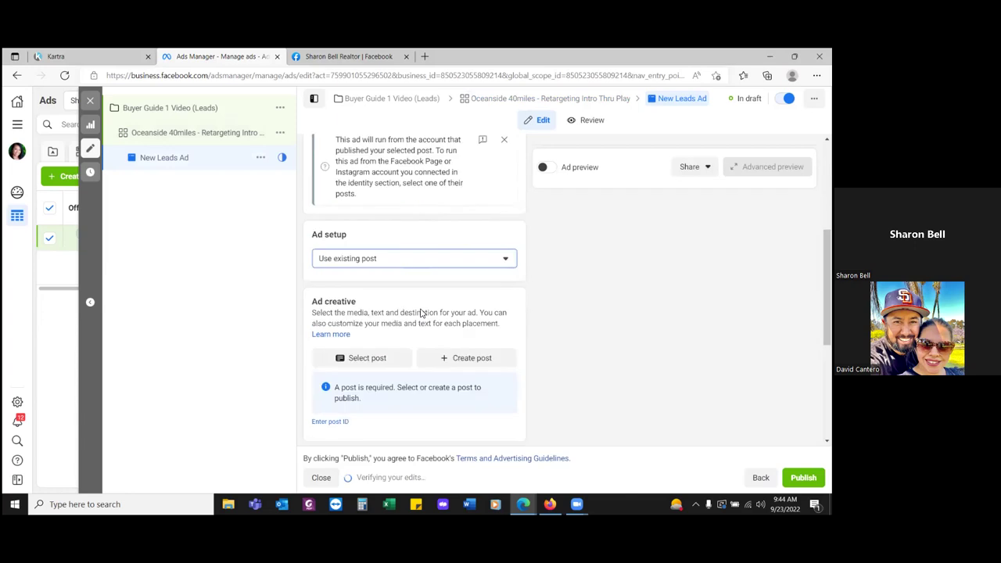
click(373, 366)
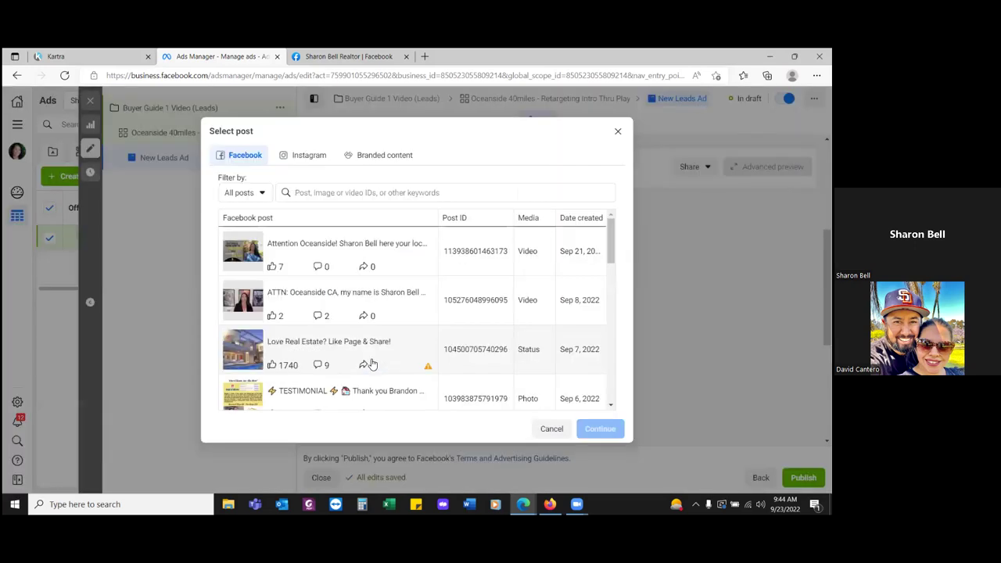
click(283, 247)
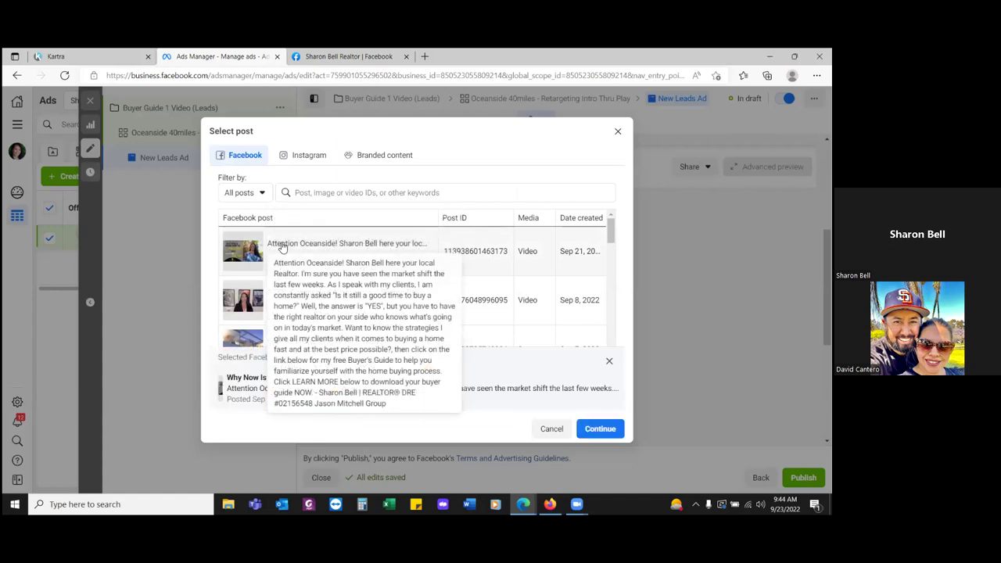
click(602, 430)
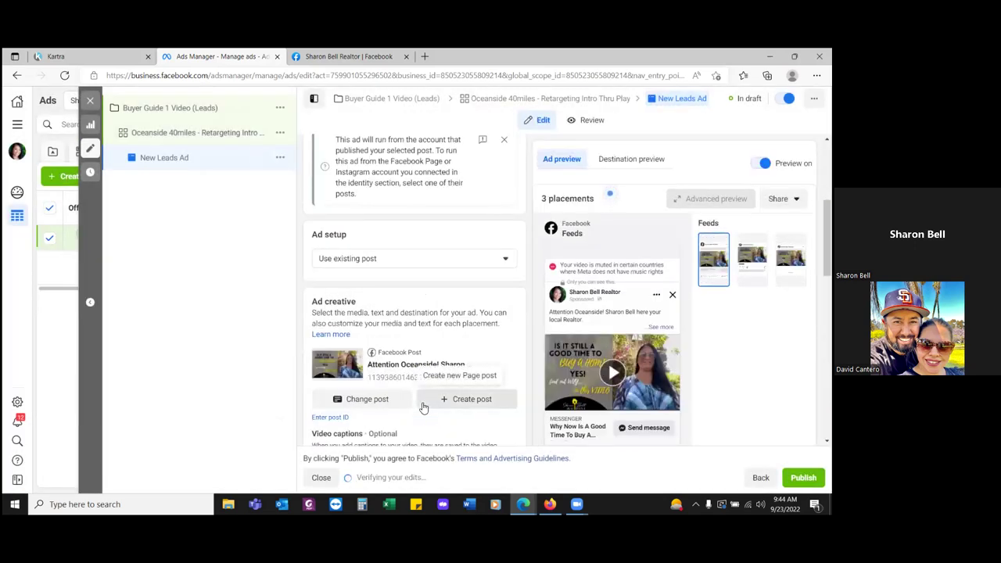
- Review the ad's Send message call to action and its placement settings
scroll(422, 407, down, 3)
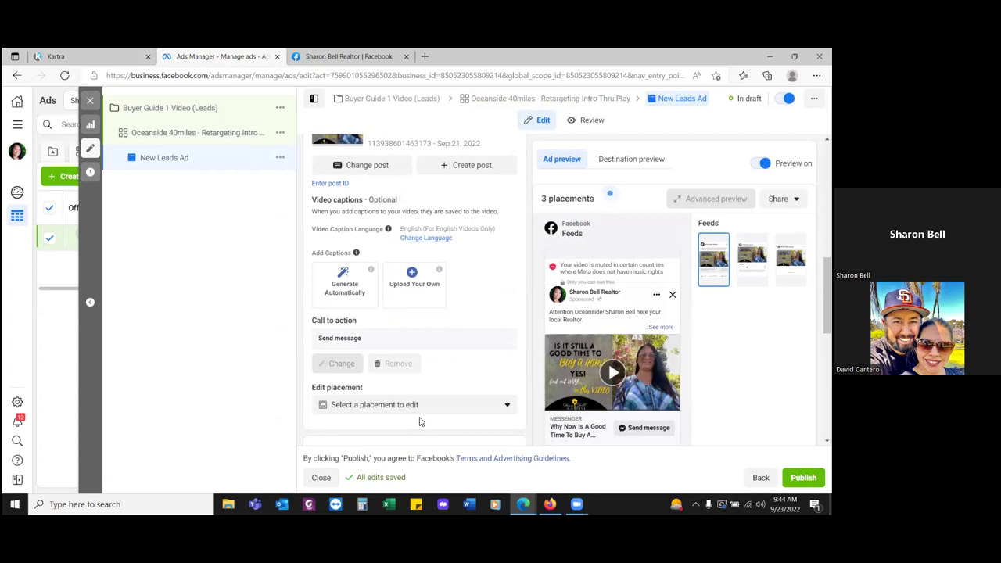
mouse_move(597, 440)
mouse_move(361, 322)
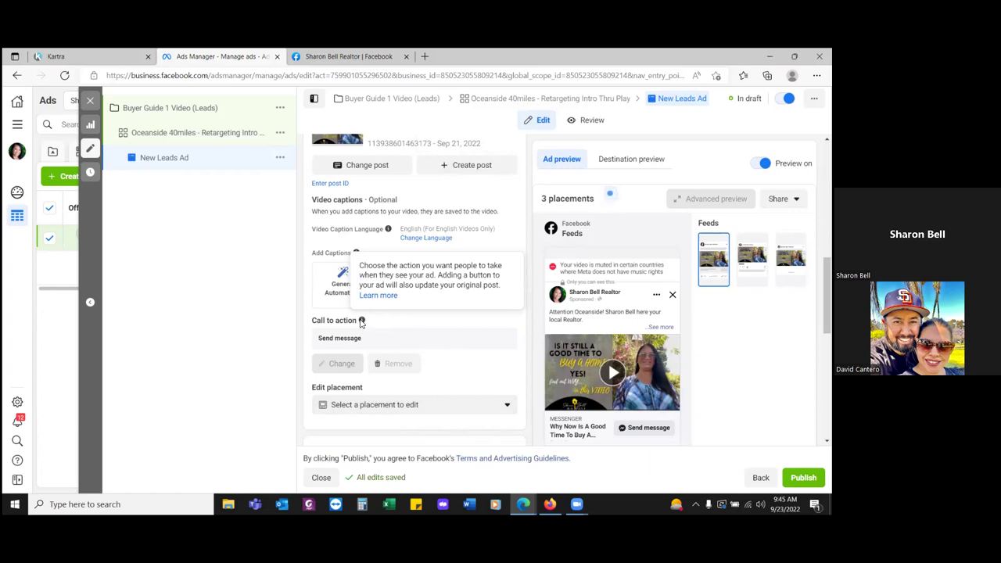
- In the Facebook page tab, select the full text of the 'Is it still a good time to buy a home' video post
click(370, 59)
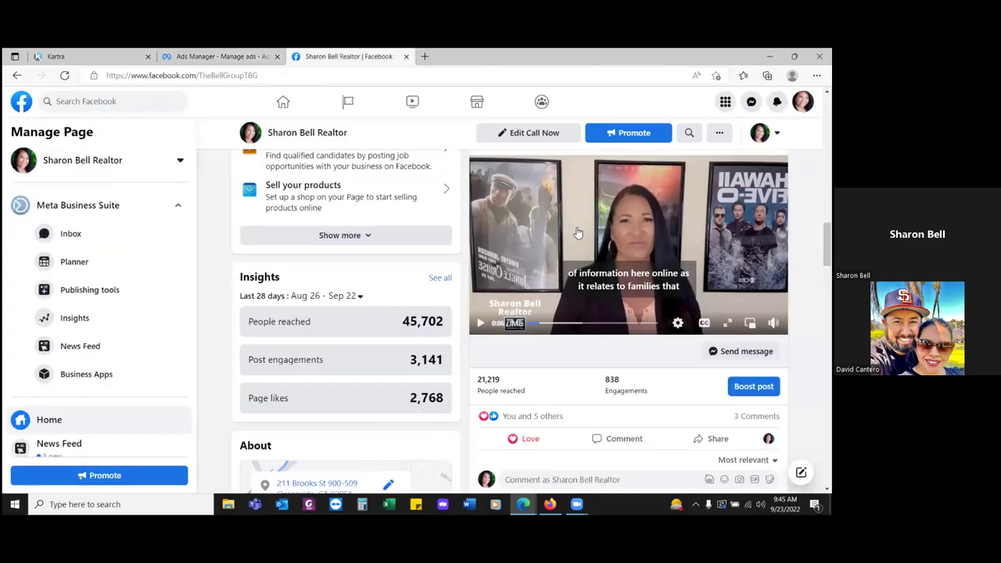
scroll(577, 233, down, 6)
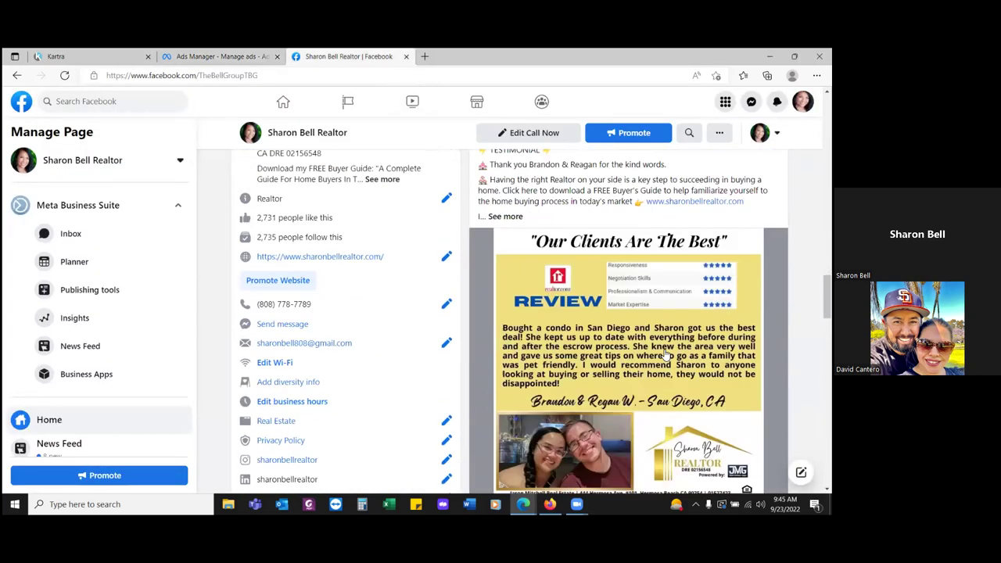
scroll(664, 353, up, 10)
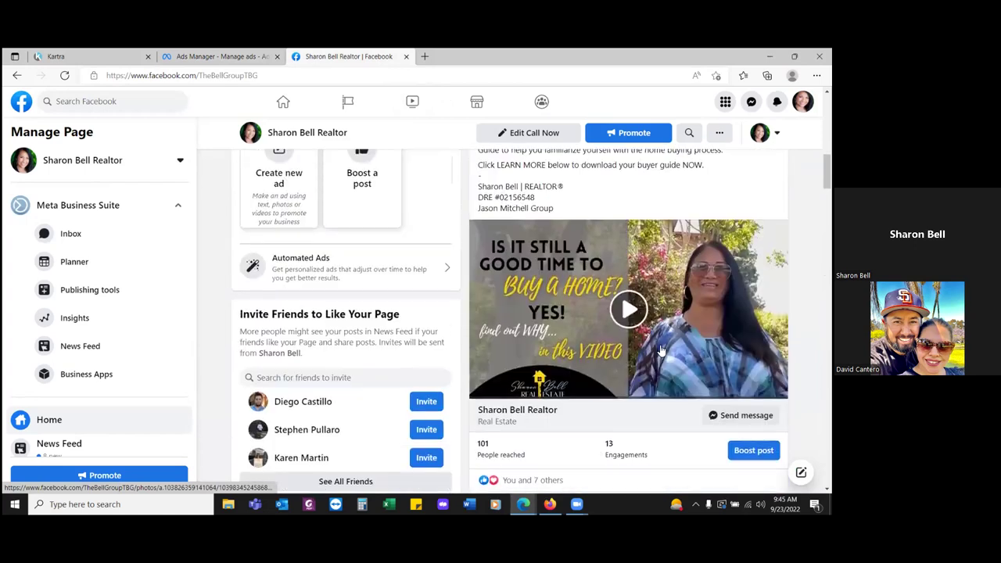
scroll(661, 351, up, 2)
scroll(594, 336, down, 1)
drag(561, 335, 478, 186)
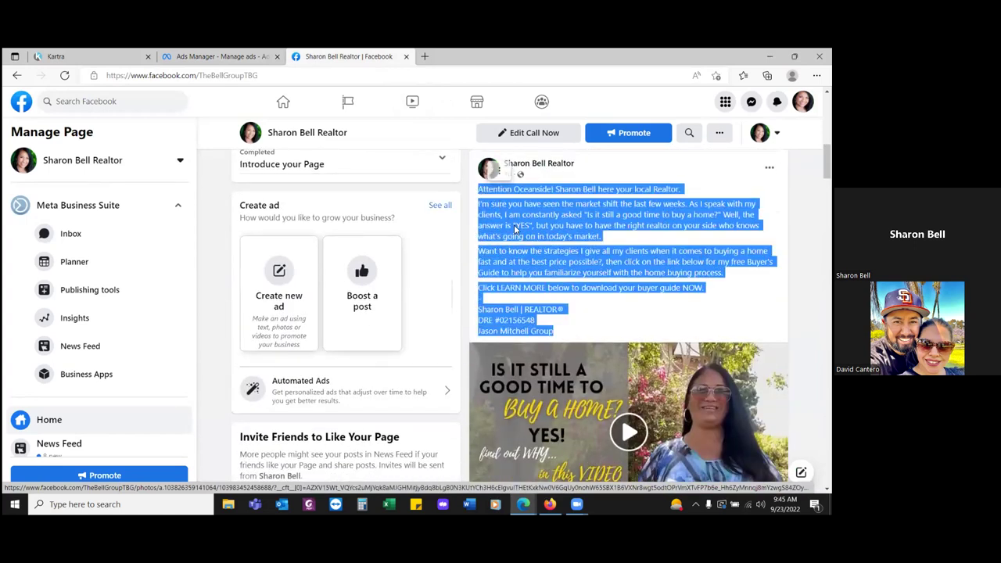
scroll(516, 229, down, 3)
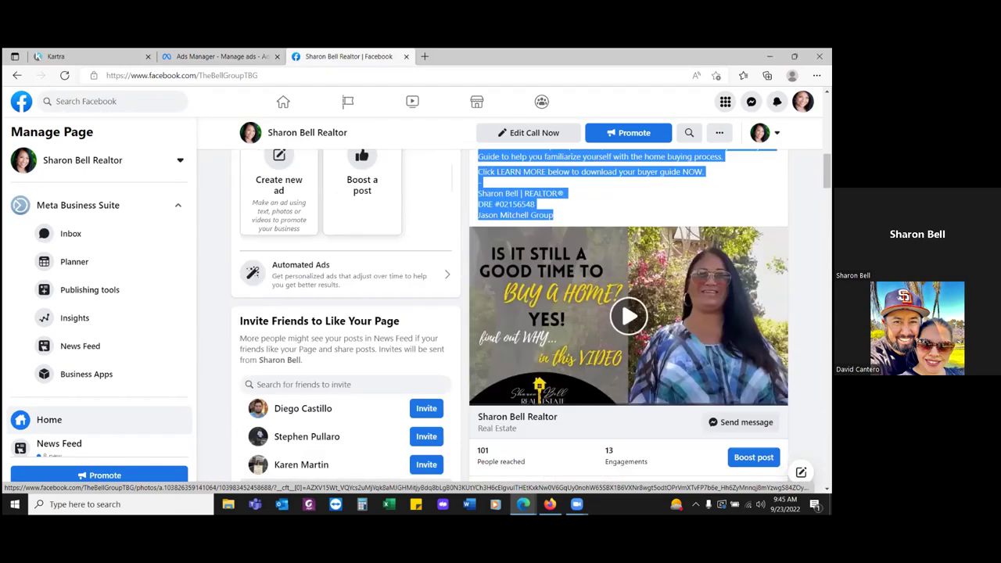